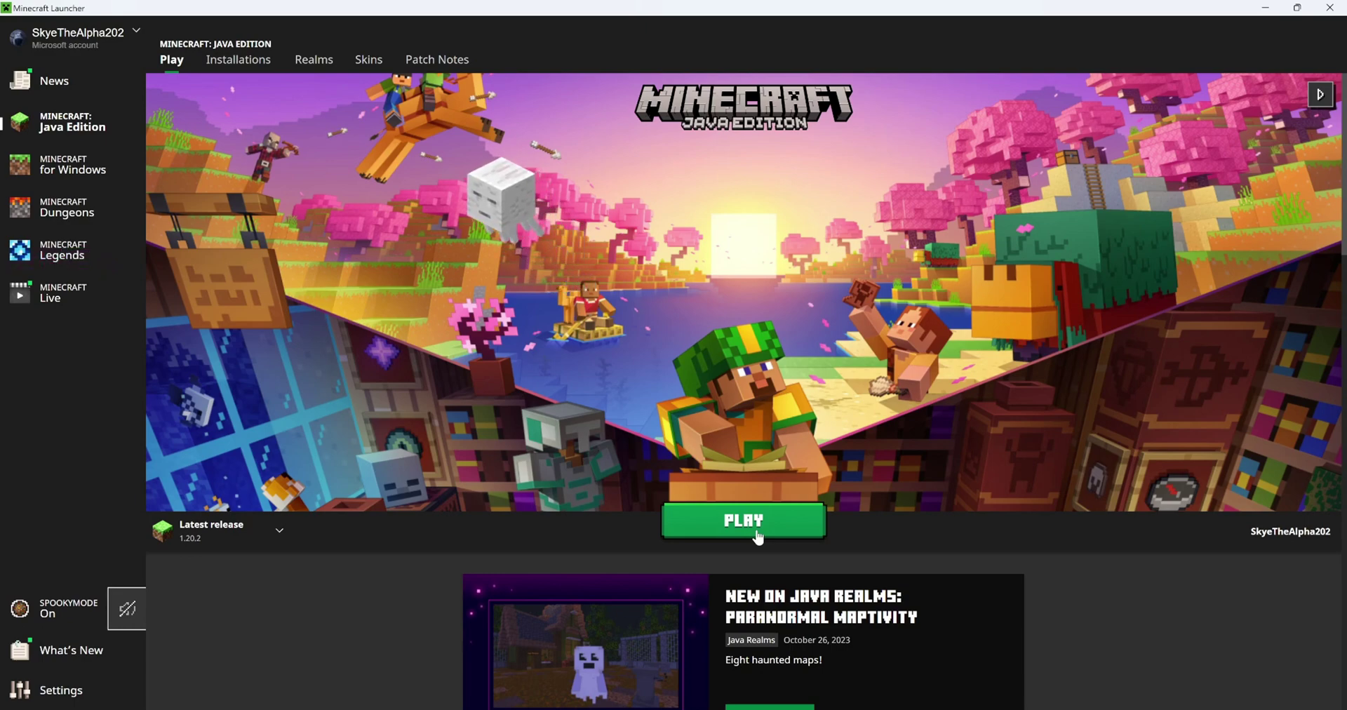
Close the Minecraft Launcher window
click(1339, 8)
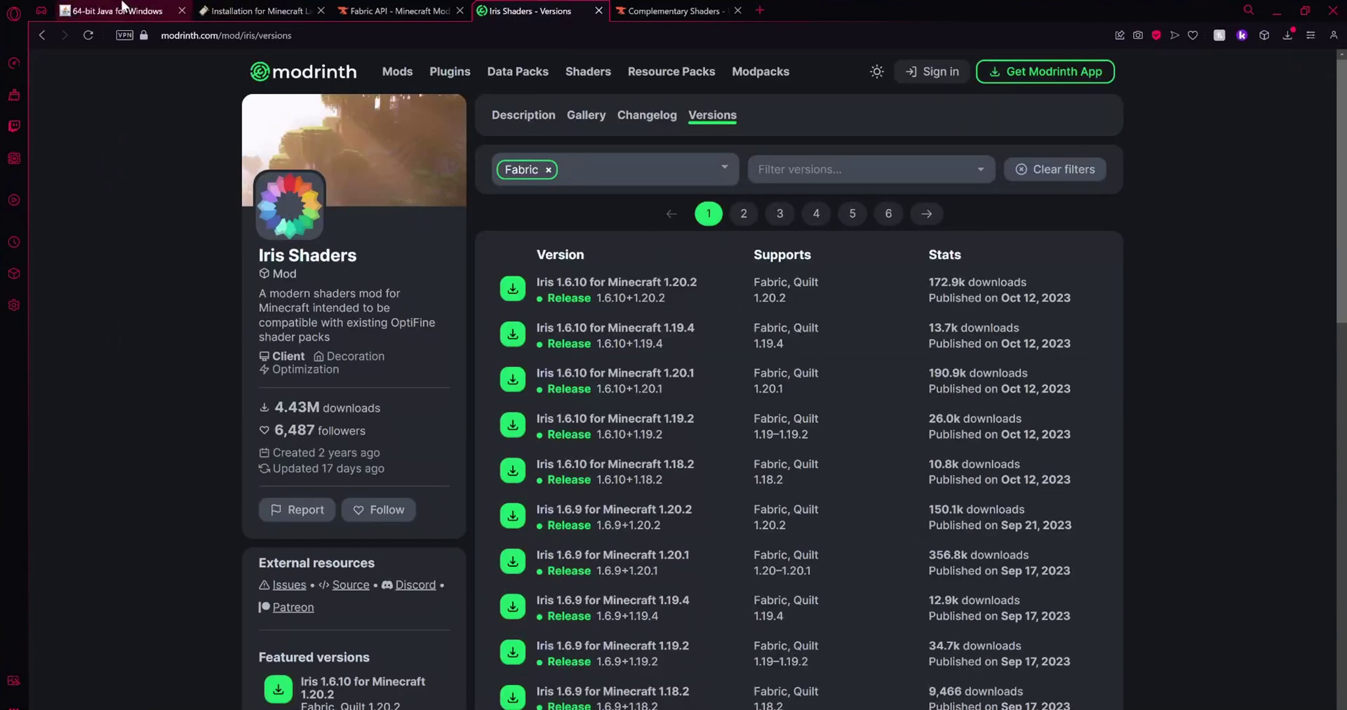
Save the 64-bit Java installer jre-8u391-windows-x64 from java.com into Downloads
click(121, 8)
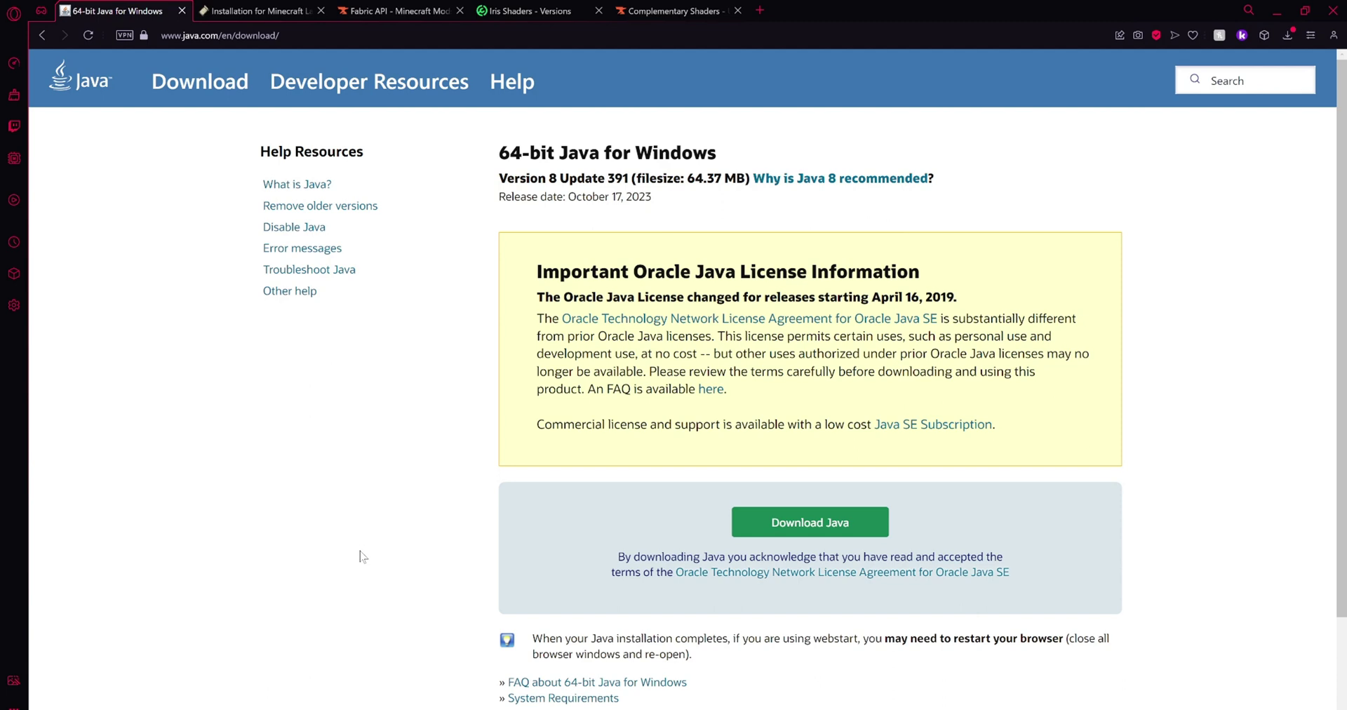
click(830, 528)
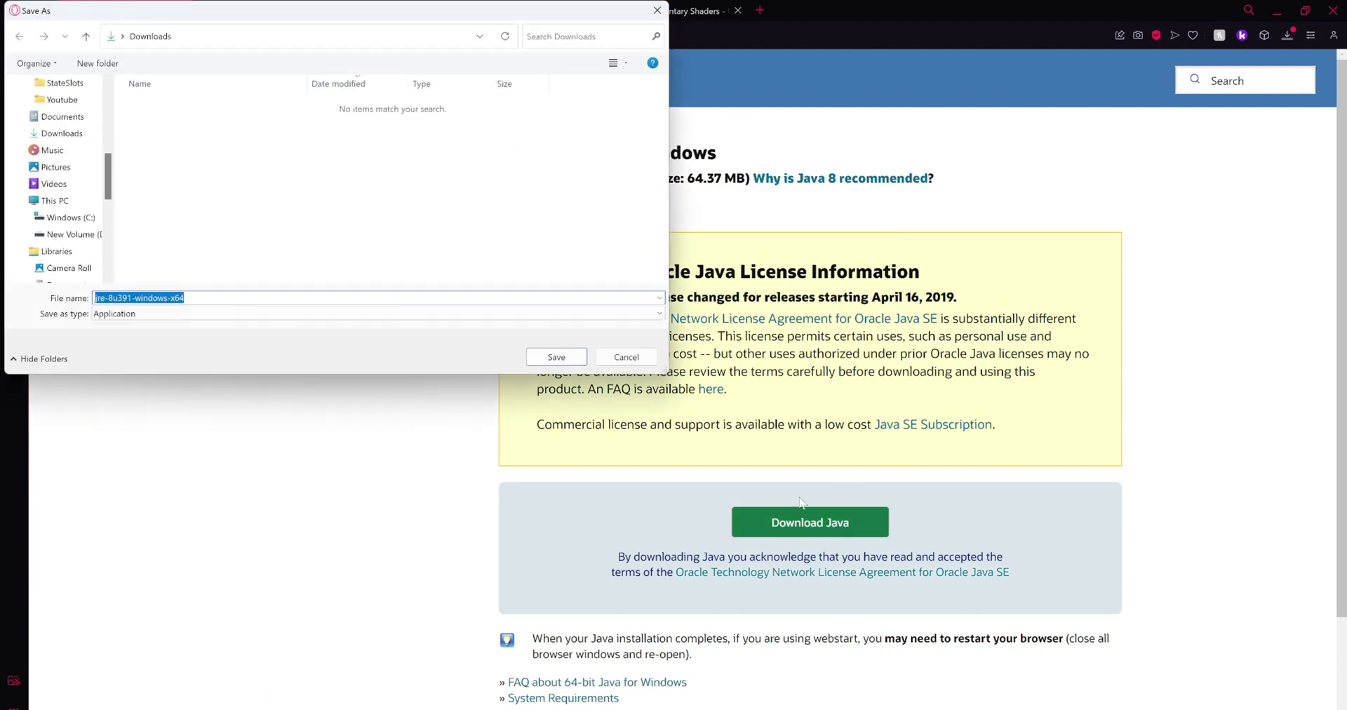
click(63, 133)
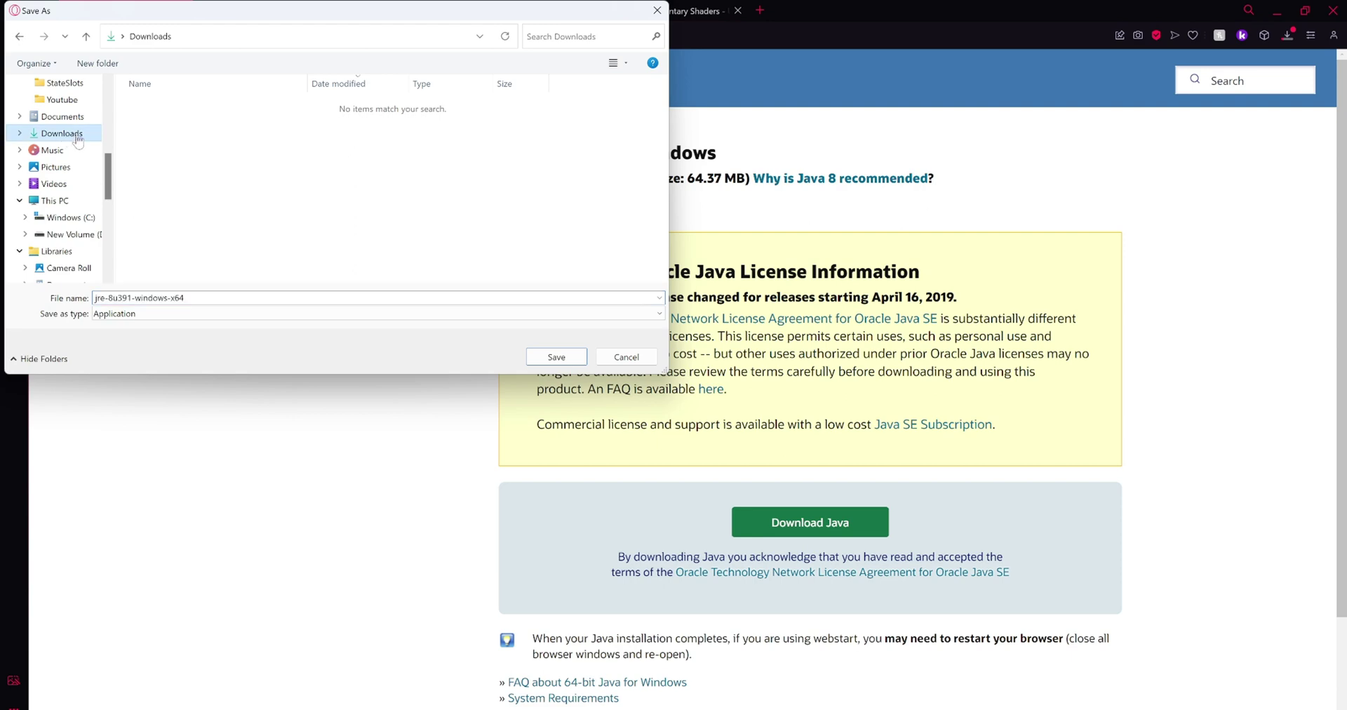
click(557, 357)
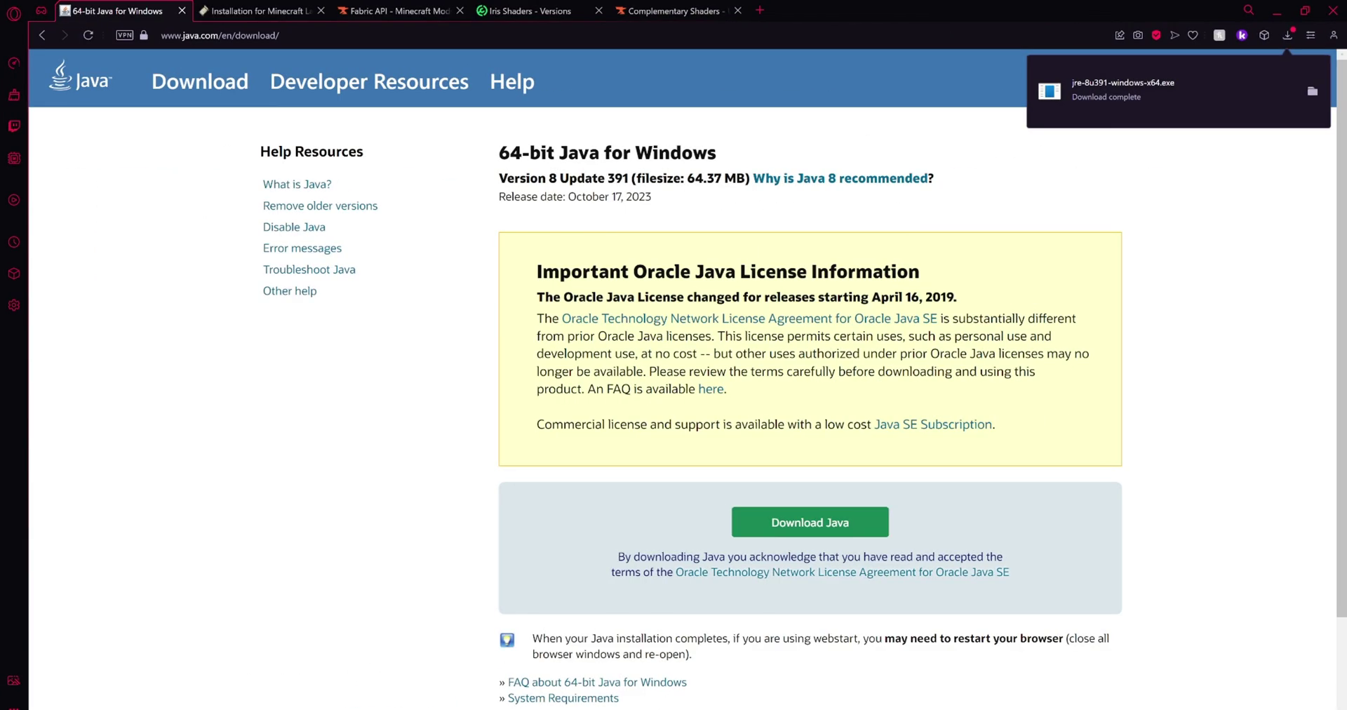
key(super+e)
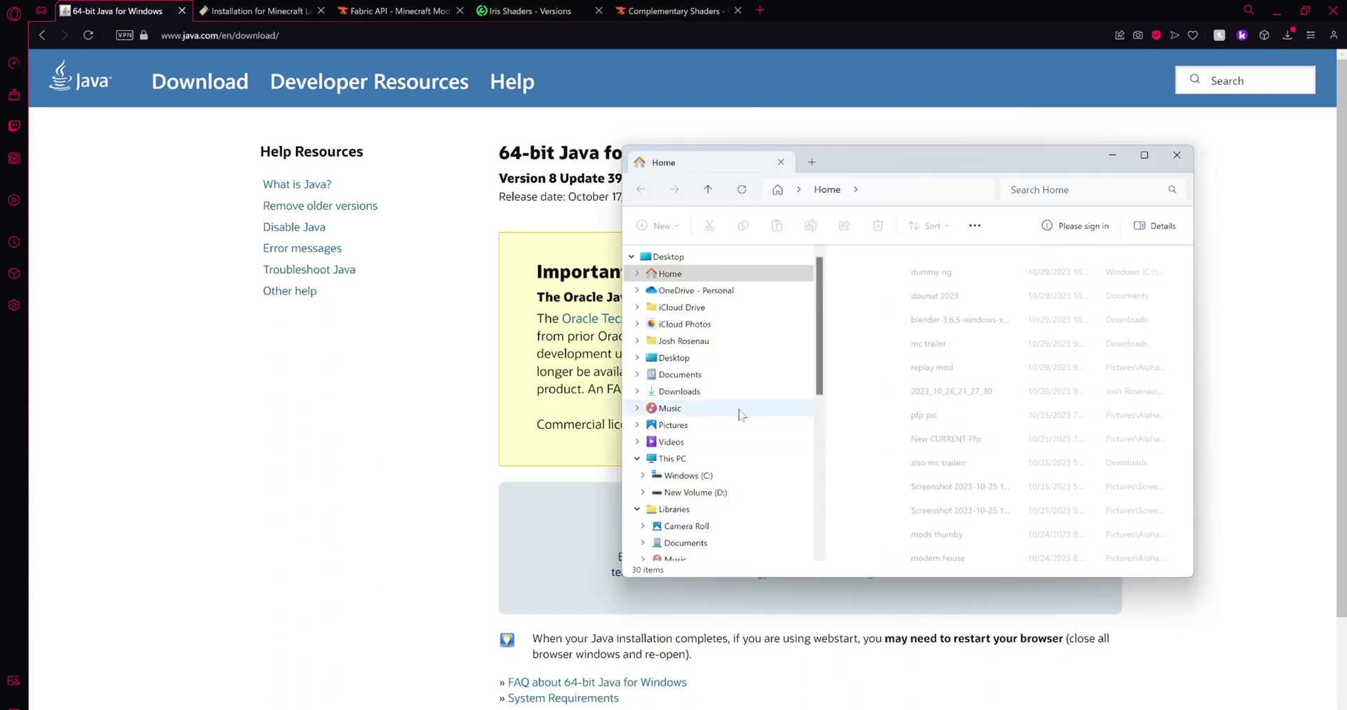
Run jre-8u391-windows-x64 from Downloads and install Java 8 Update 391
click(728, 391)
click(925, 295)
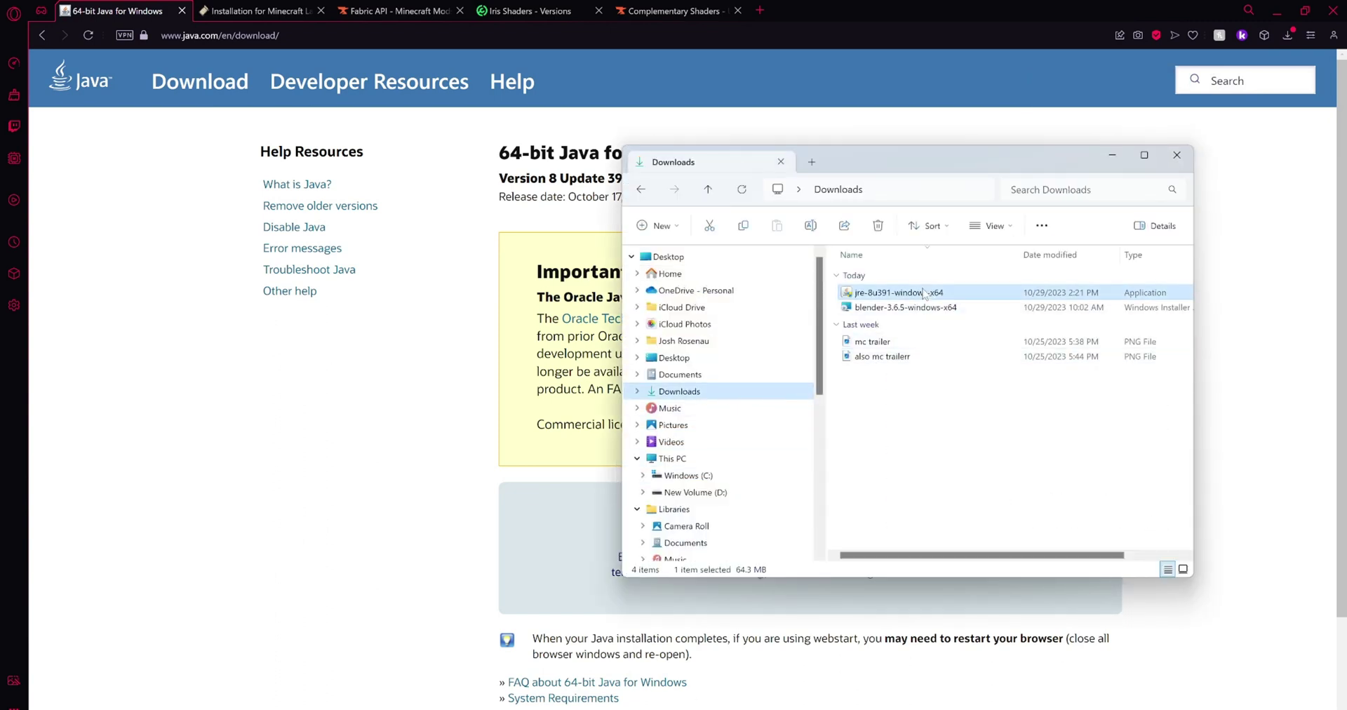
right_click(925, 295)
click(964, 337)
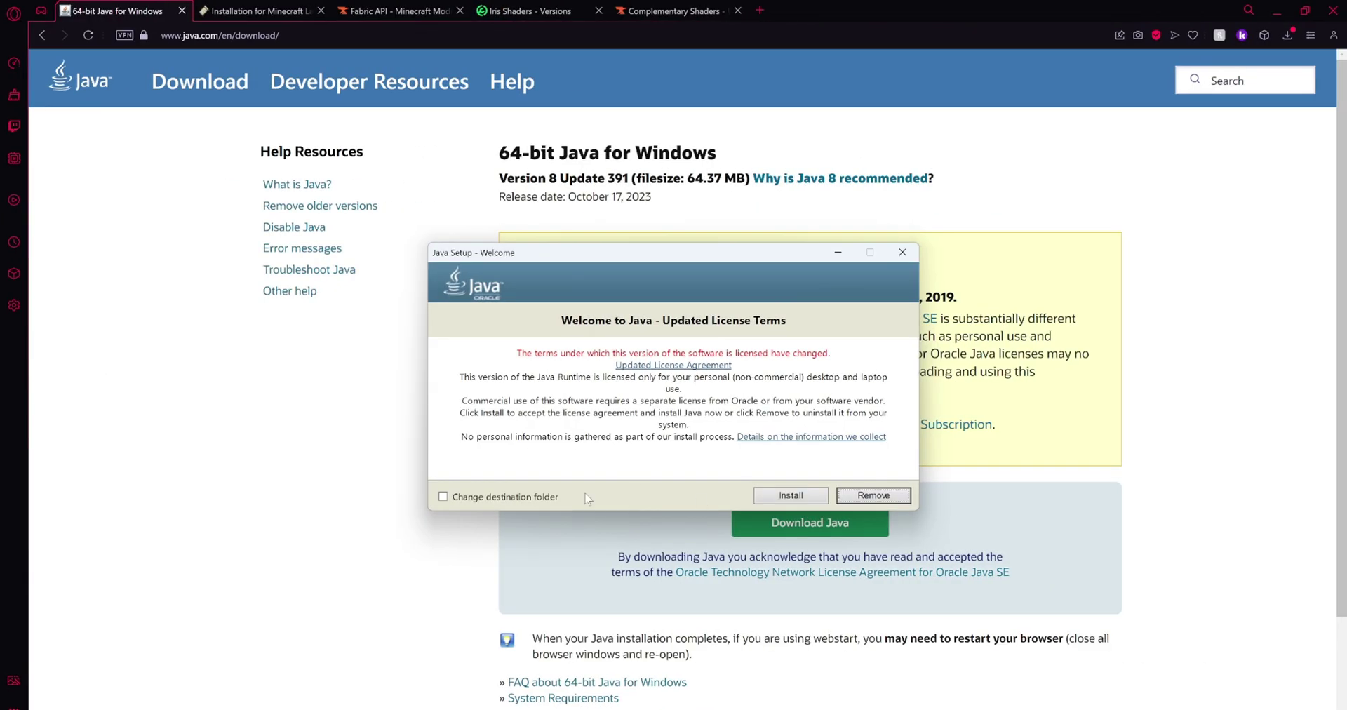
click(781, 496)
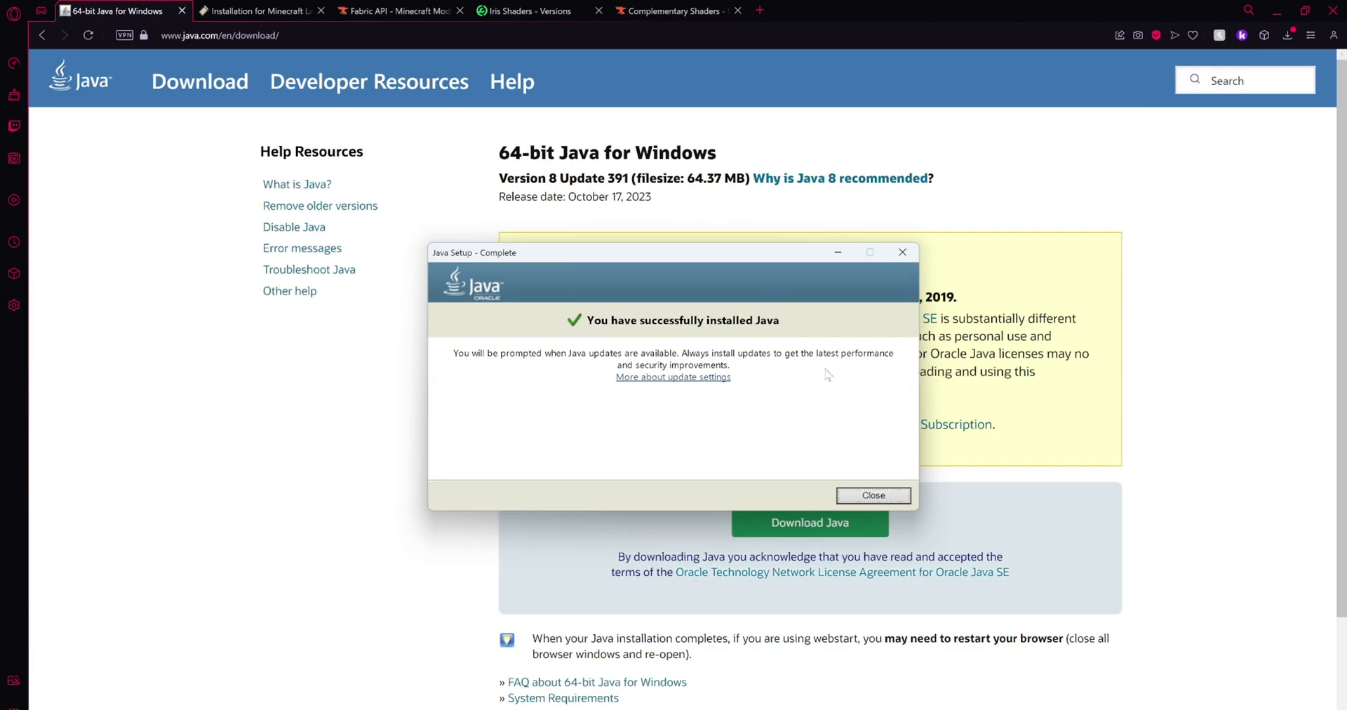
click(874, 495)
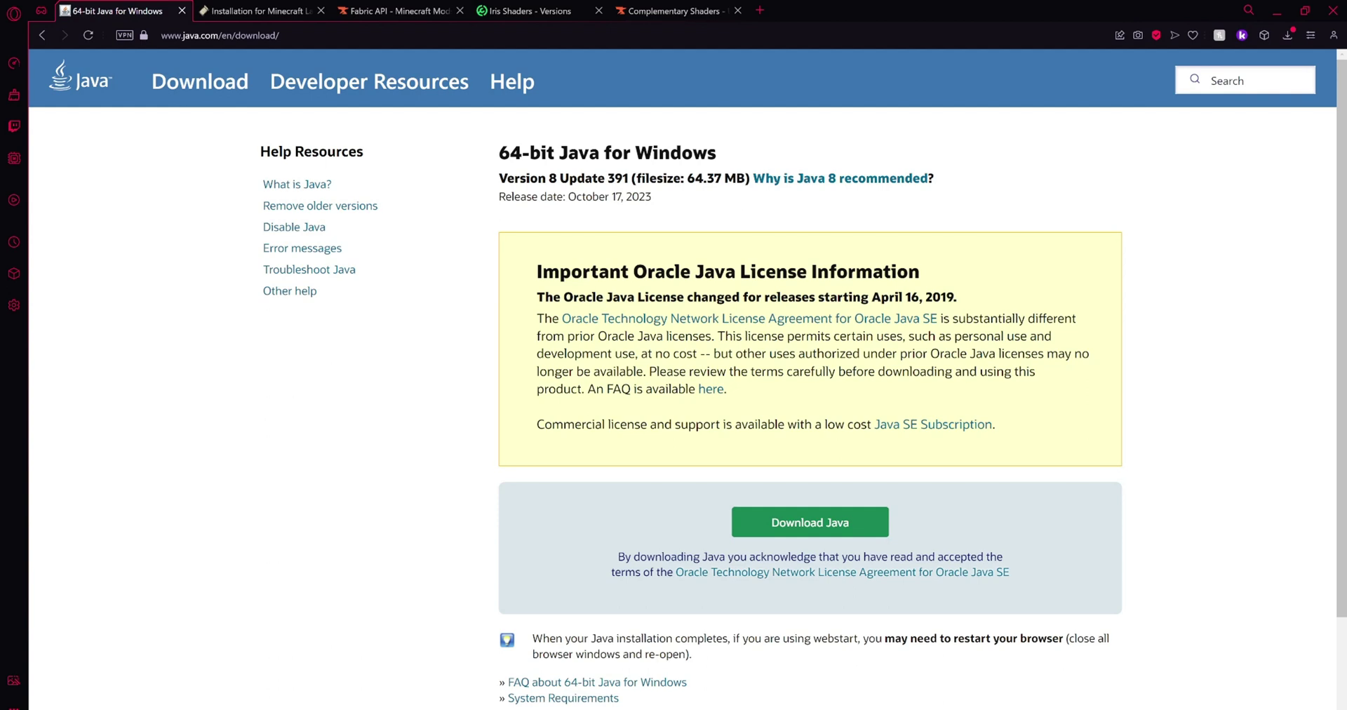
Save the universal fabric-installer-0.11.2.jar to Downloads and view it in that folder
click(212, 7)
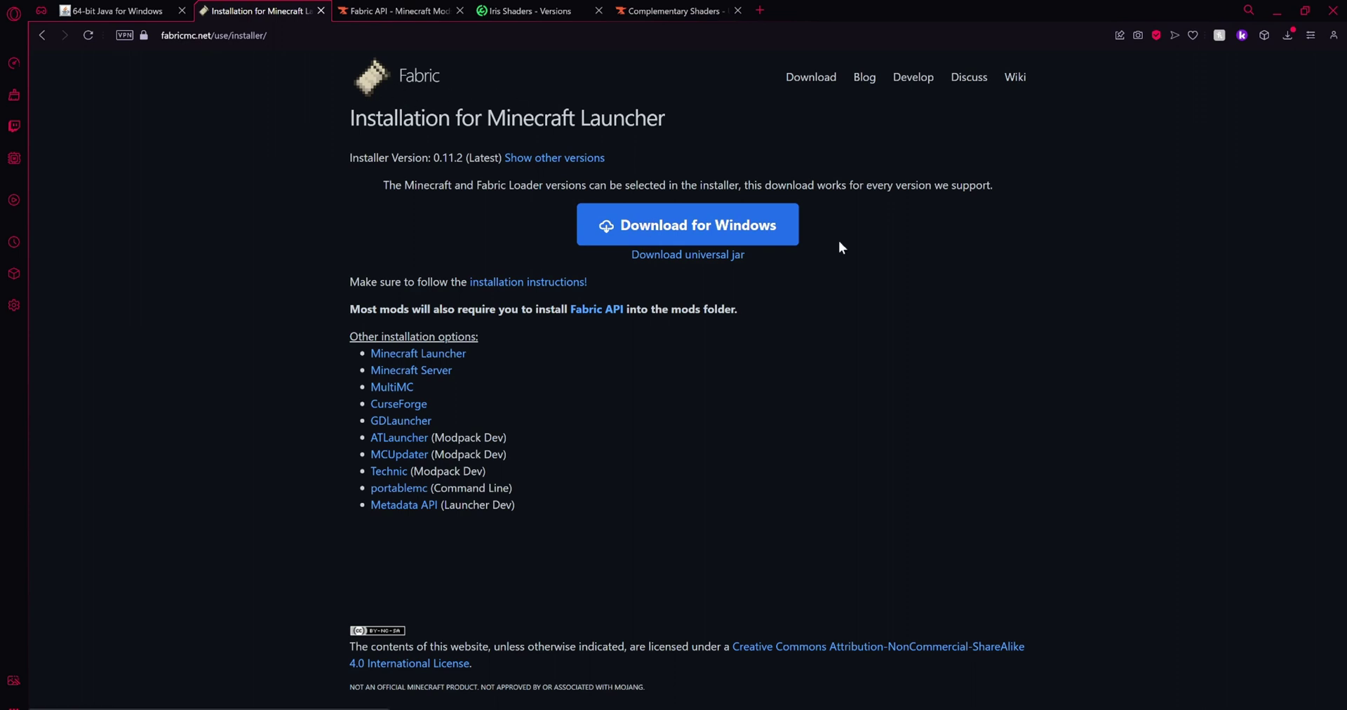
click(716, 256)
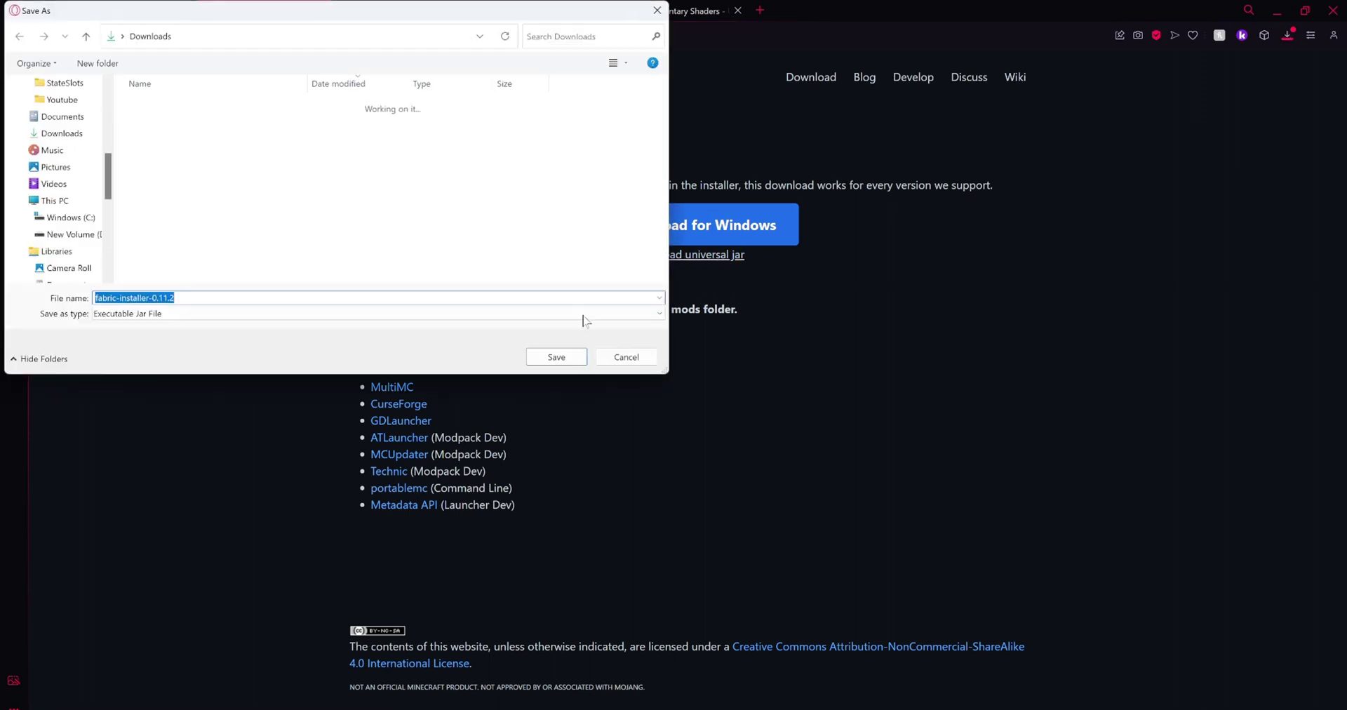
click(551, 358)
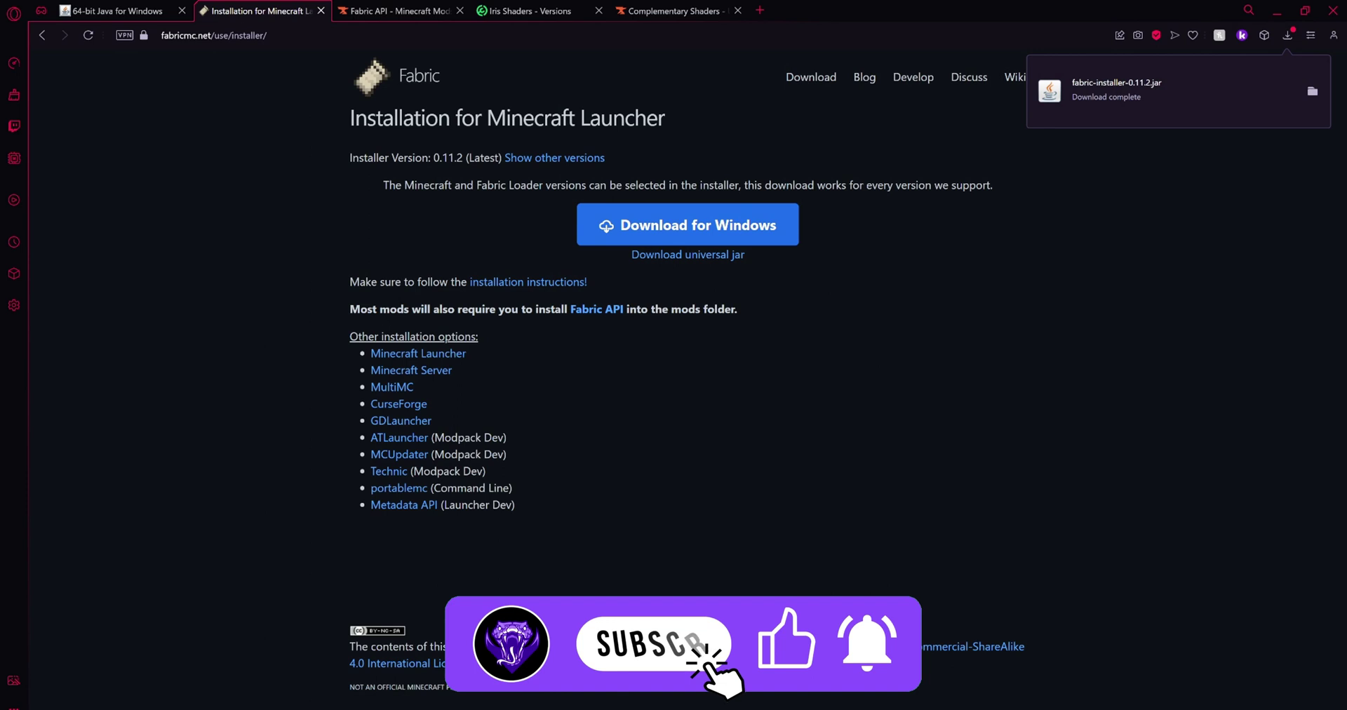
click(1312, 91)
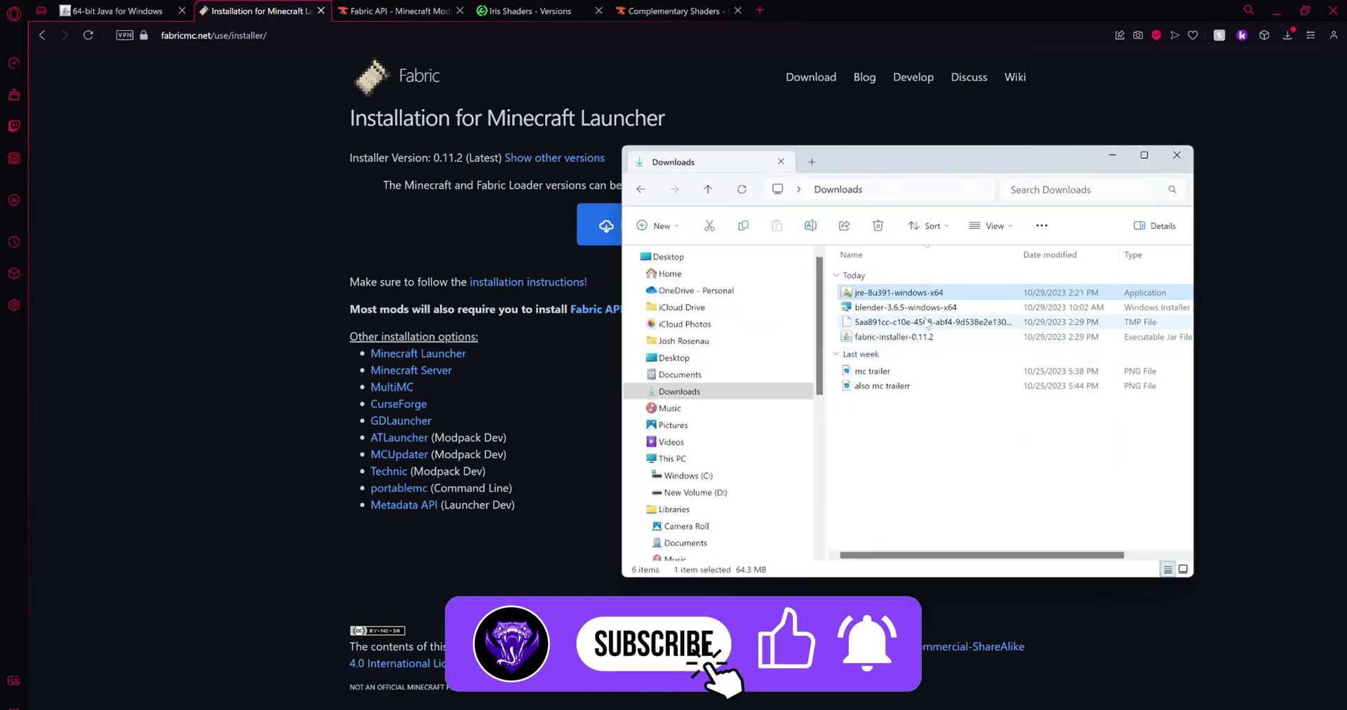
Run fabric-installer-0.11.2 with Java and install Fabric Loader 0.14.24 for Minecraft 1.20.2
right_click(905, 337)
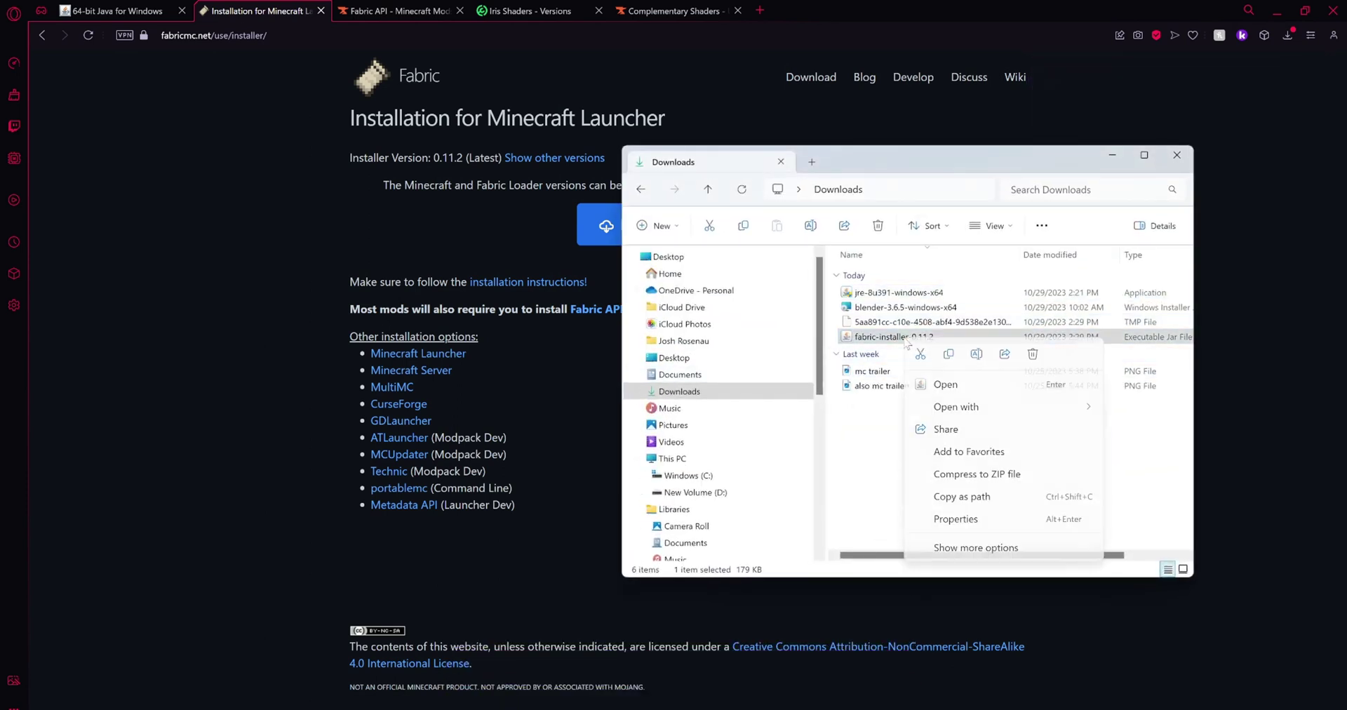
mouse_move(1017, 407)
click(1122, 415)
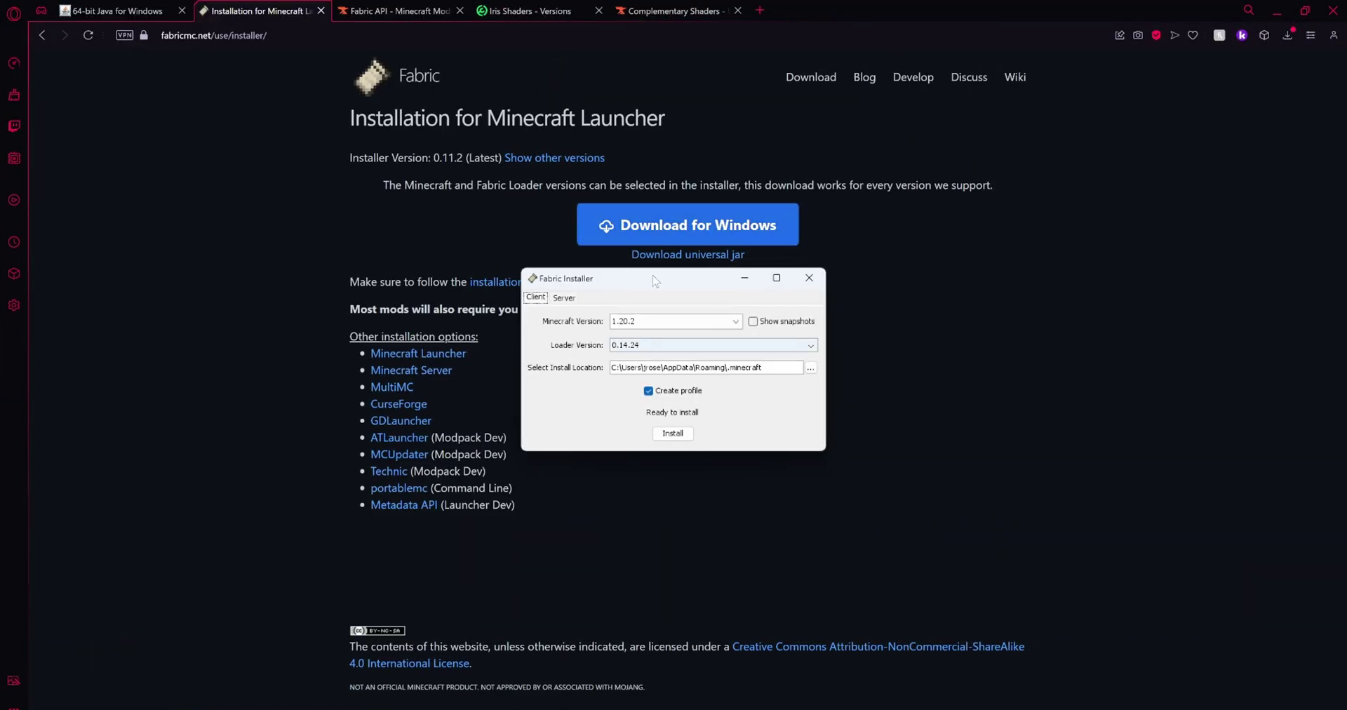
click(666, 321)
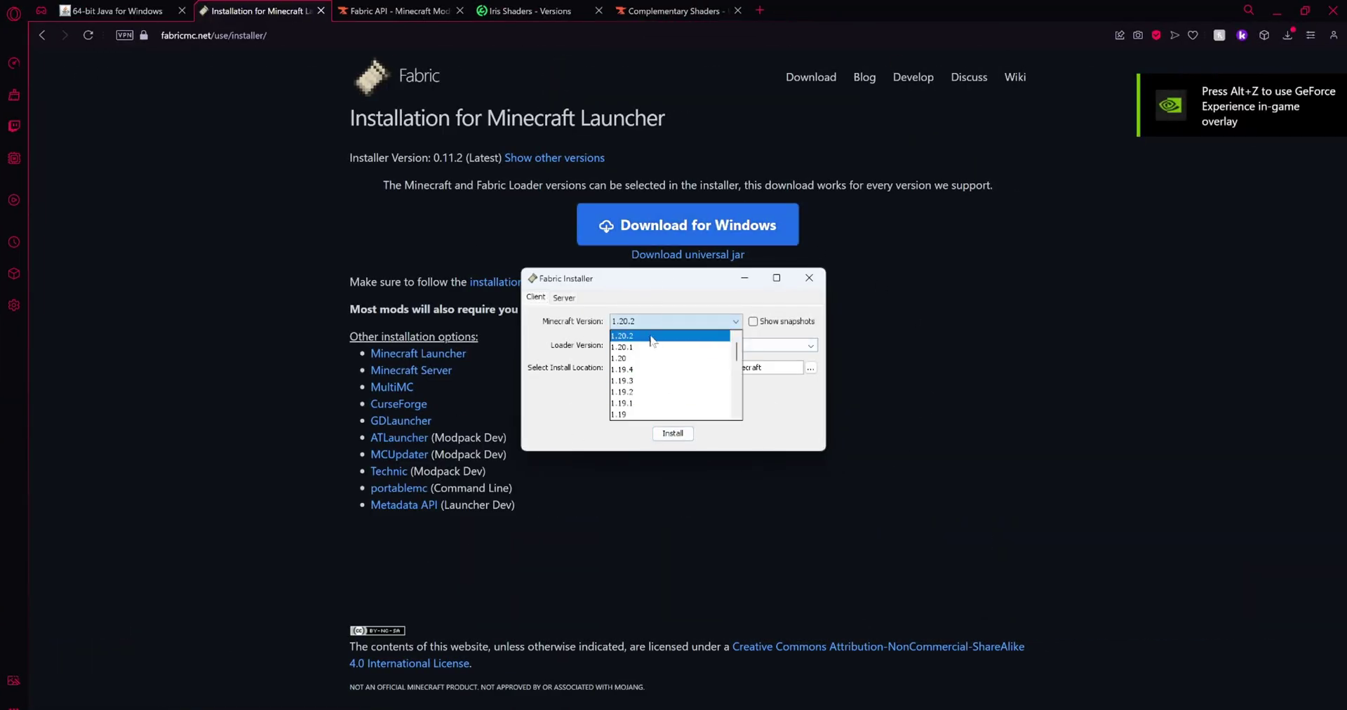
click(651, 337)
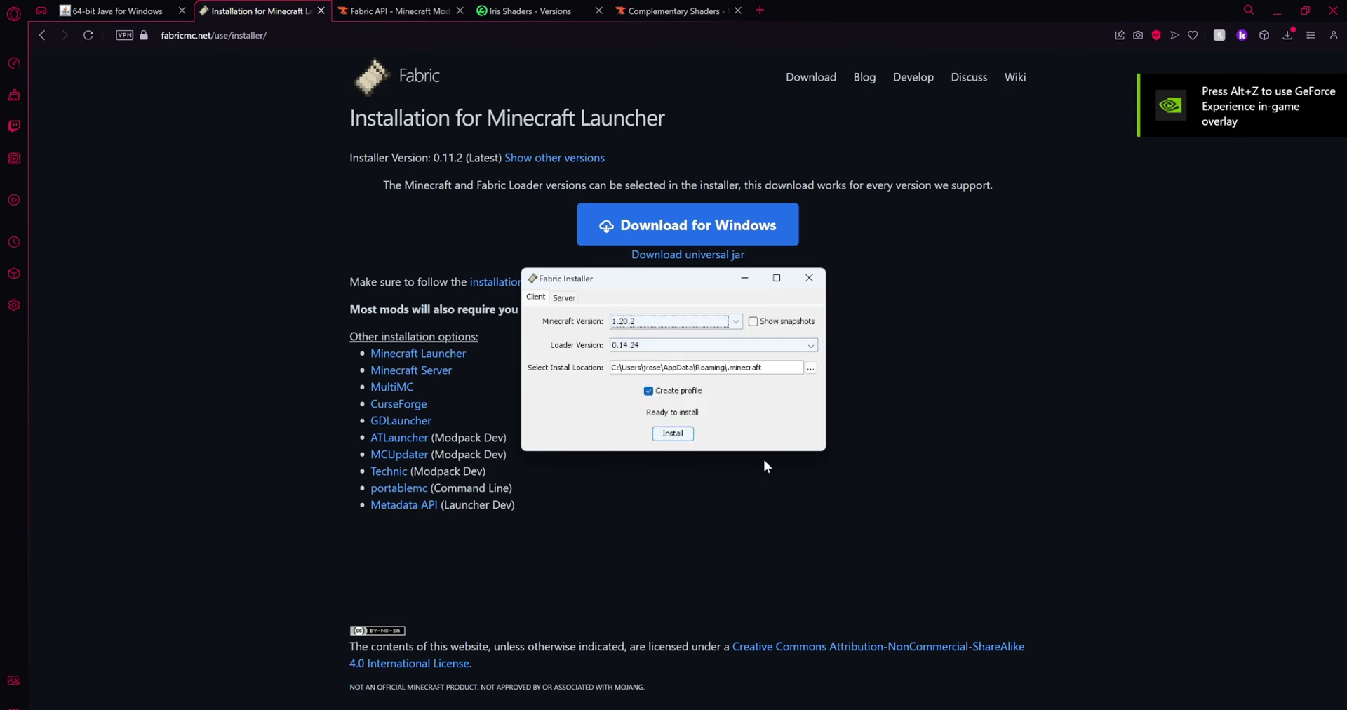
click(685, 435)
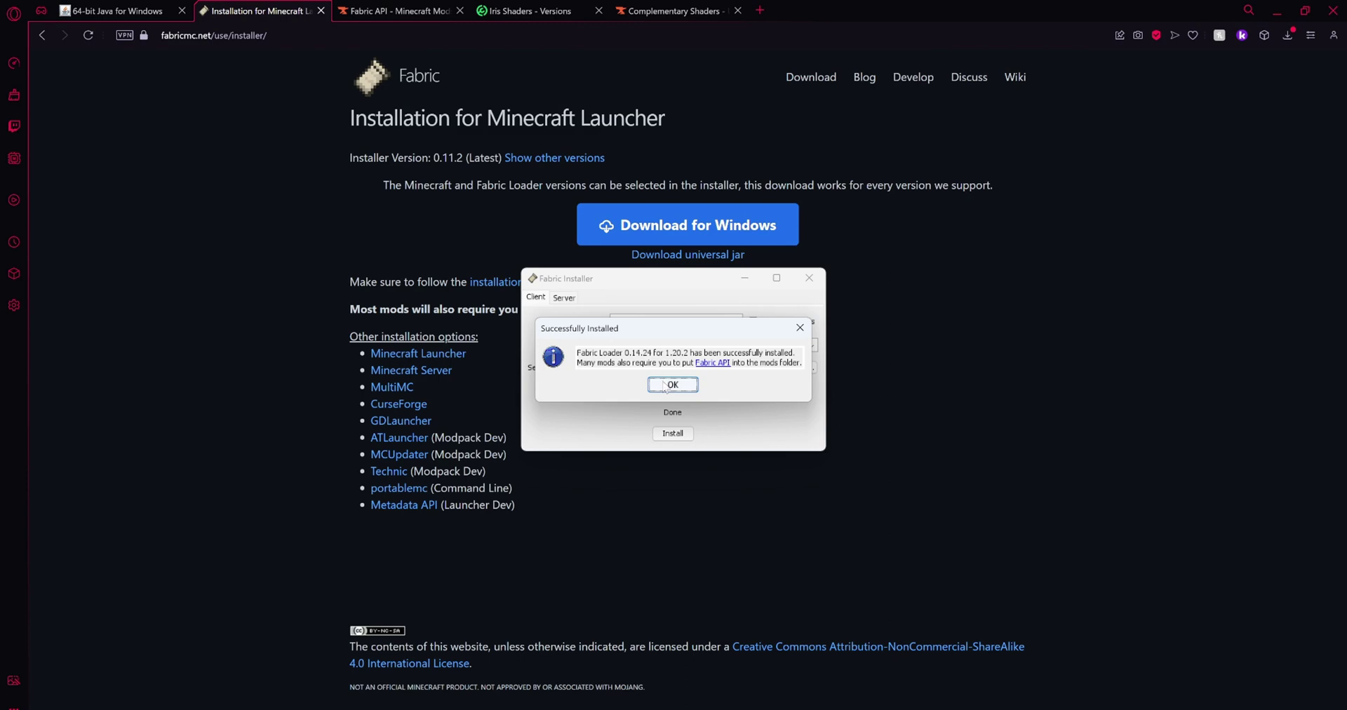
click(659, 382)
click(808, 279)
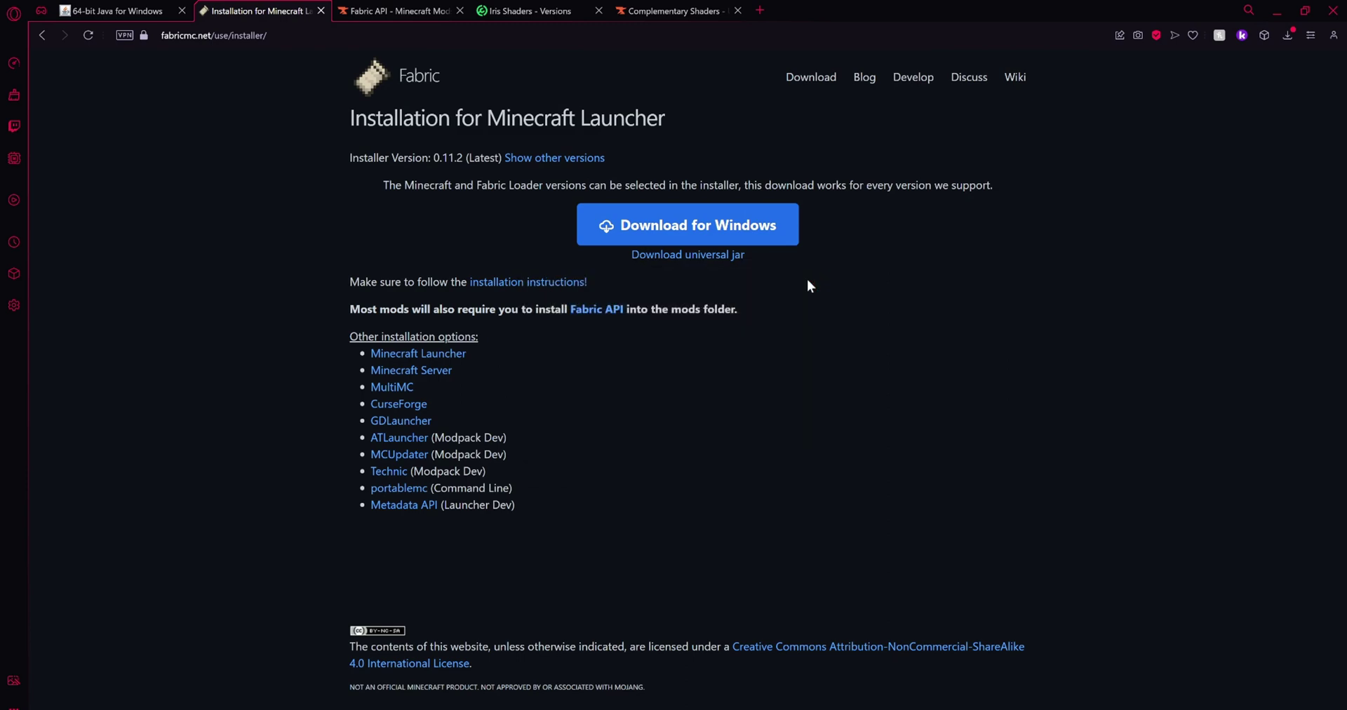
Filter Fabric API files to 1.20.2 and download Fabric API 0.90.4+1.20.2
click(377, 7)
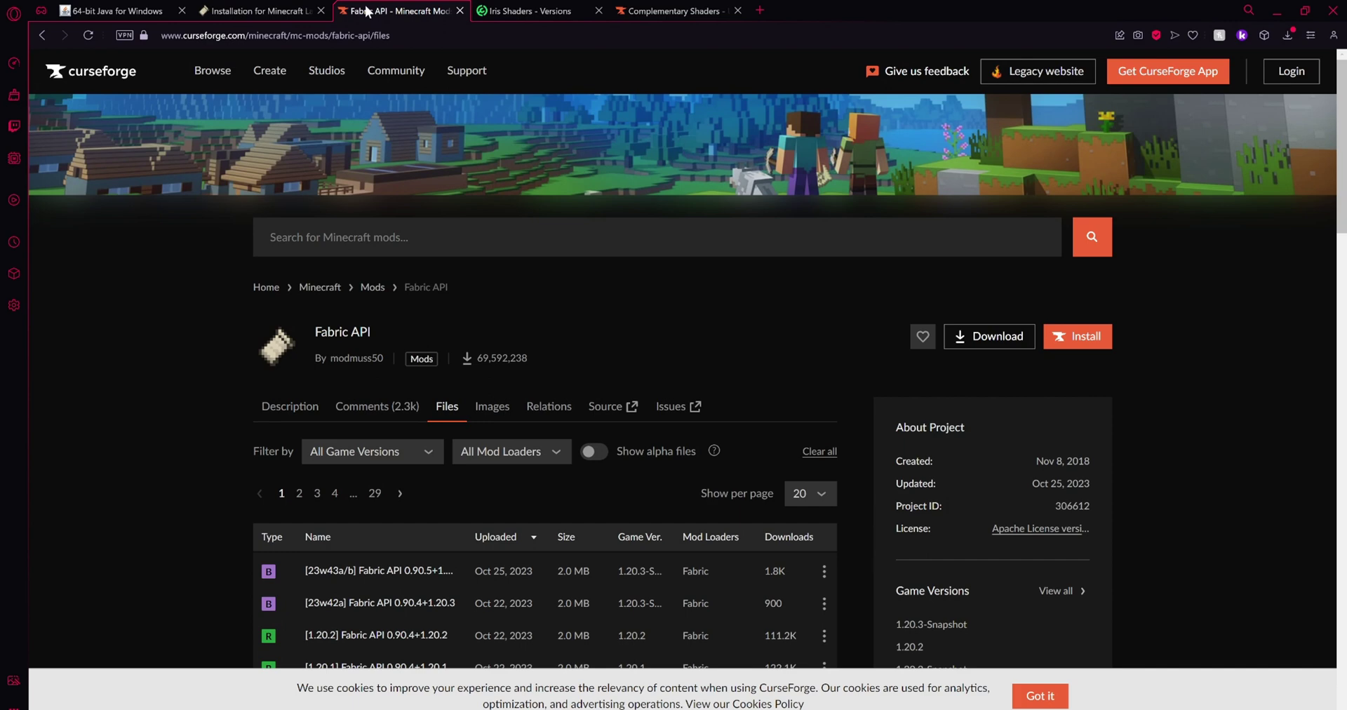
click(390, 450)
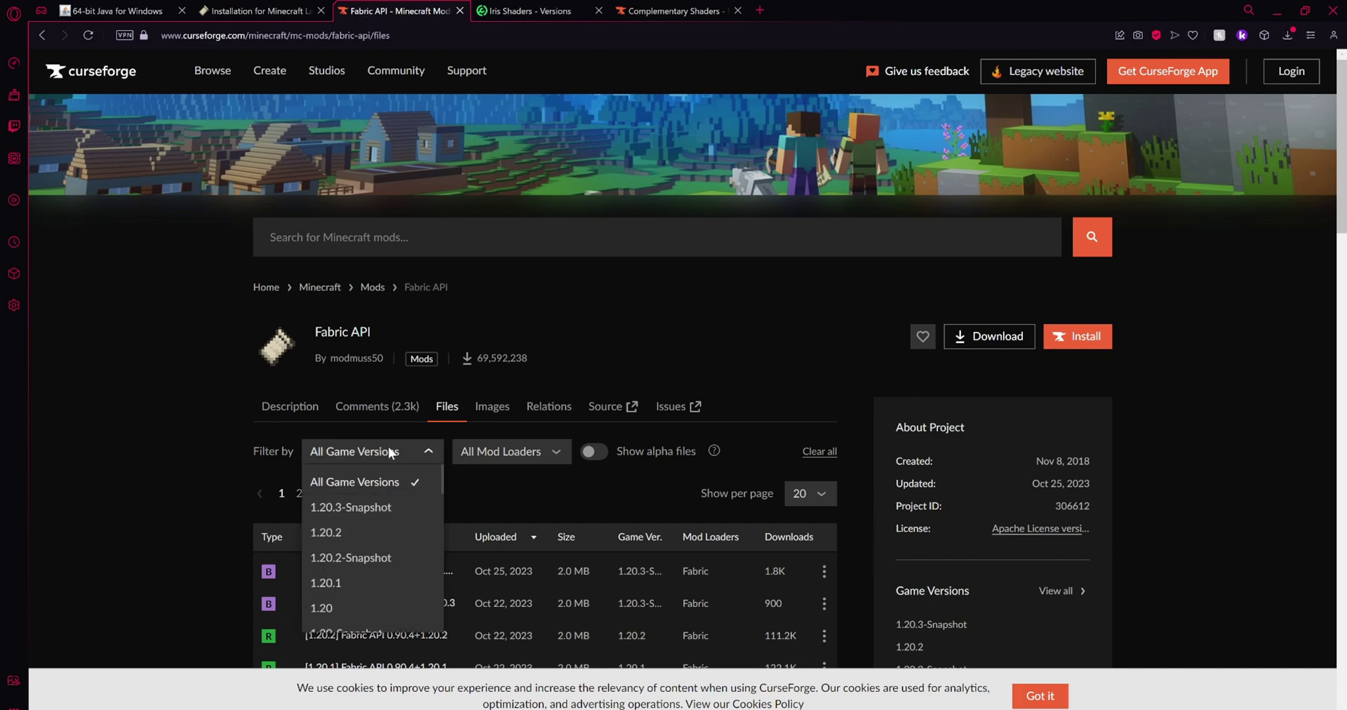
click(343, 530)
click(382, 571)
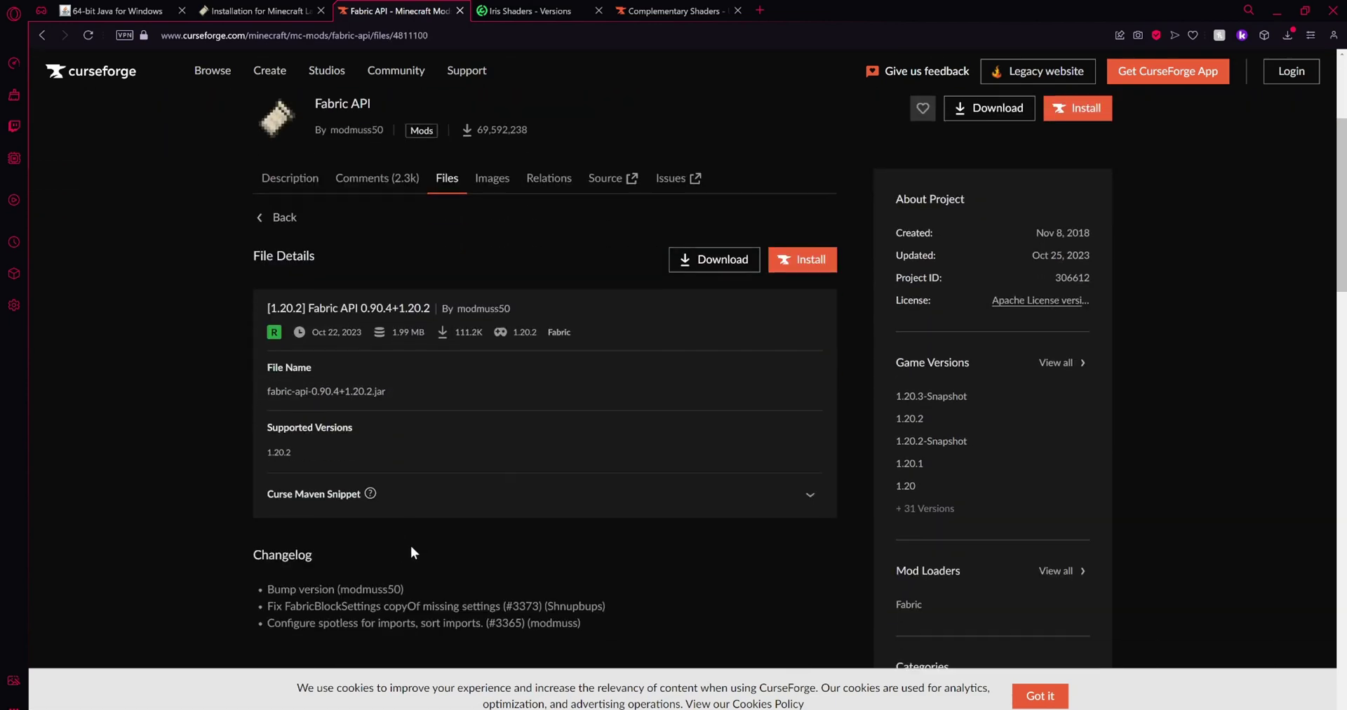
click(711, 213)
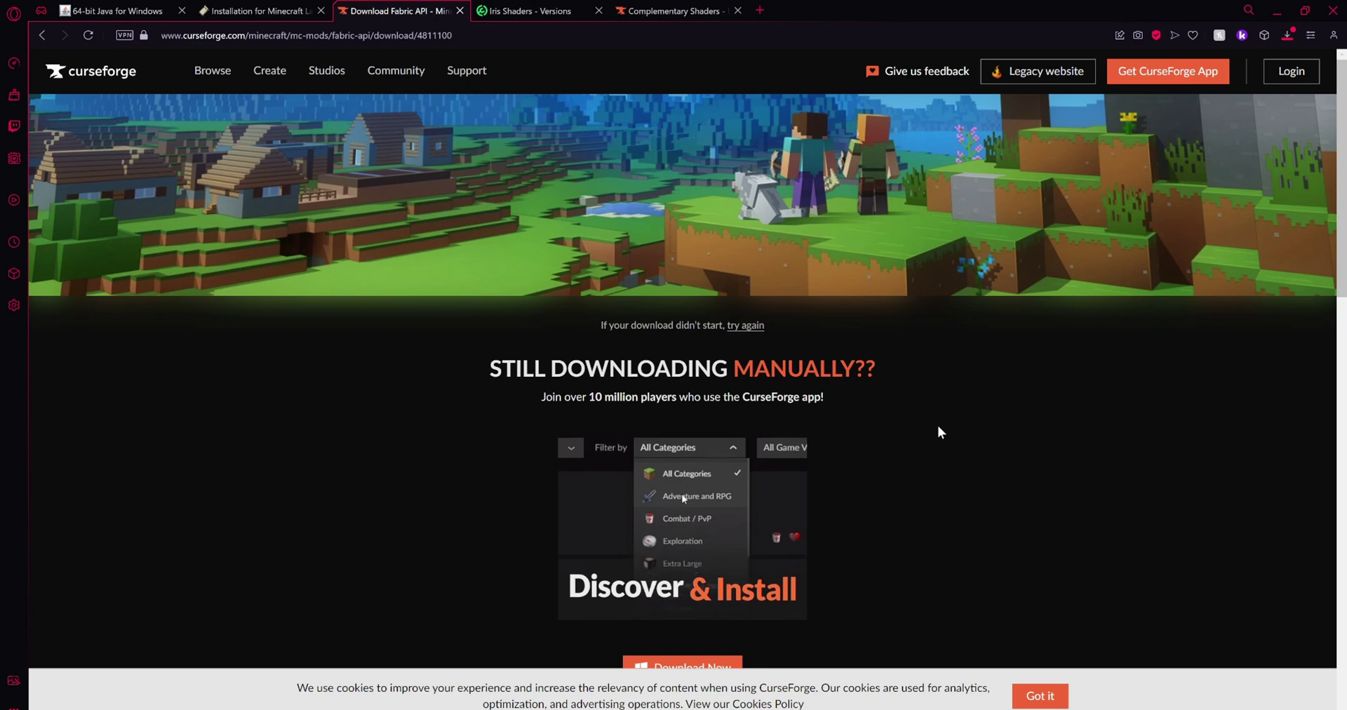
click(511, 9)
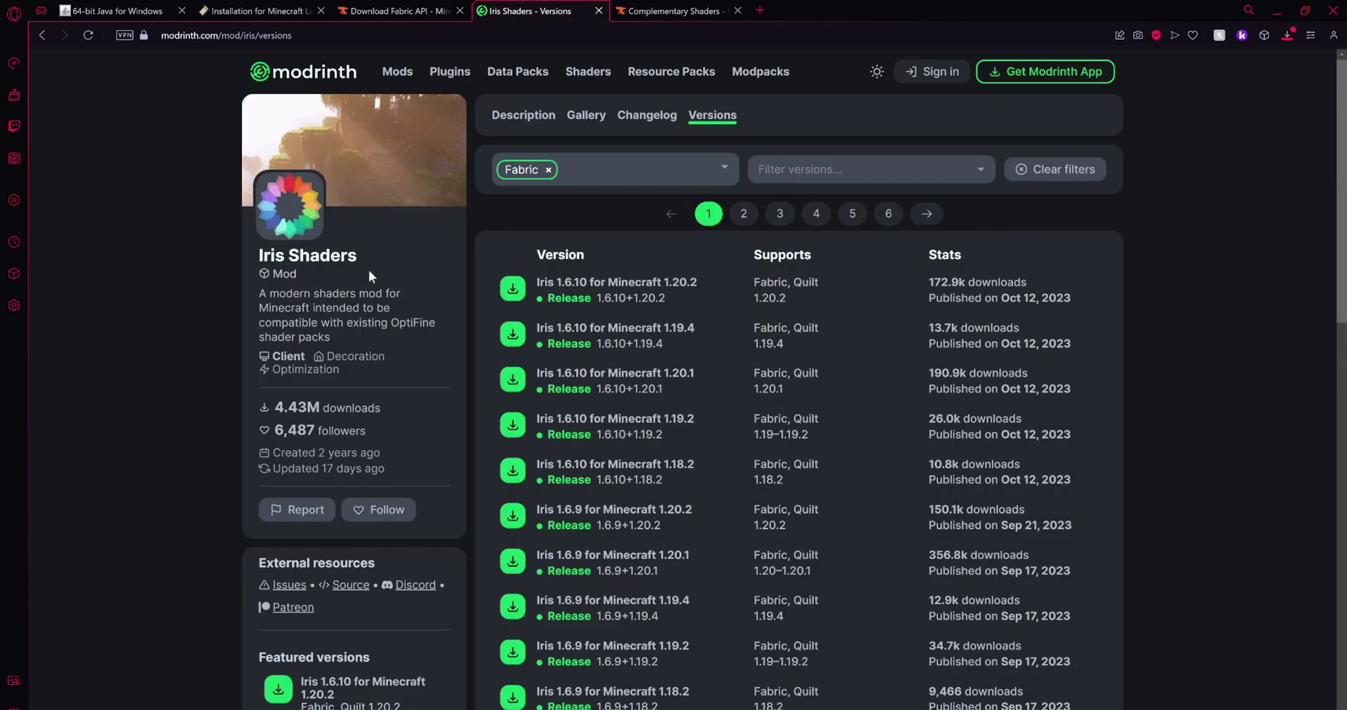
Filter Iris versions to 1.20.2 and download iris-mc1.20.2-1.6.10.jar
click(801, 169)
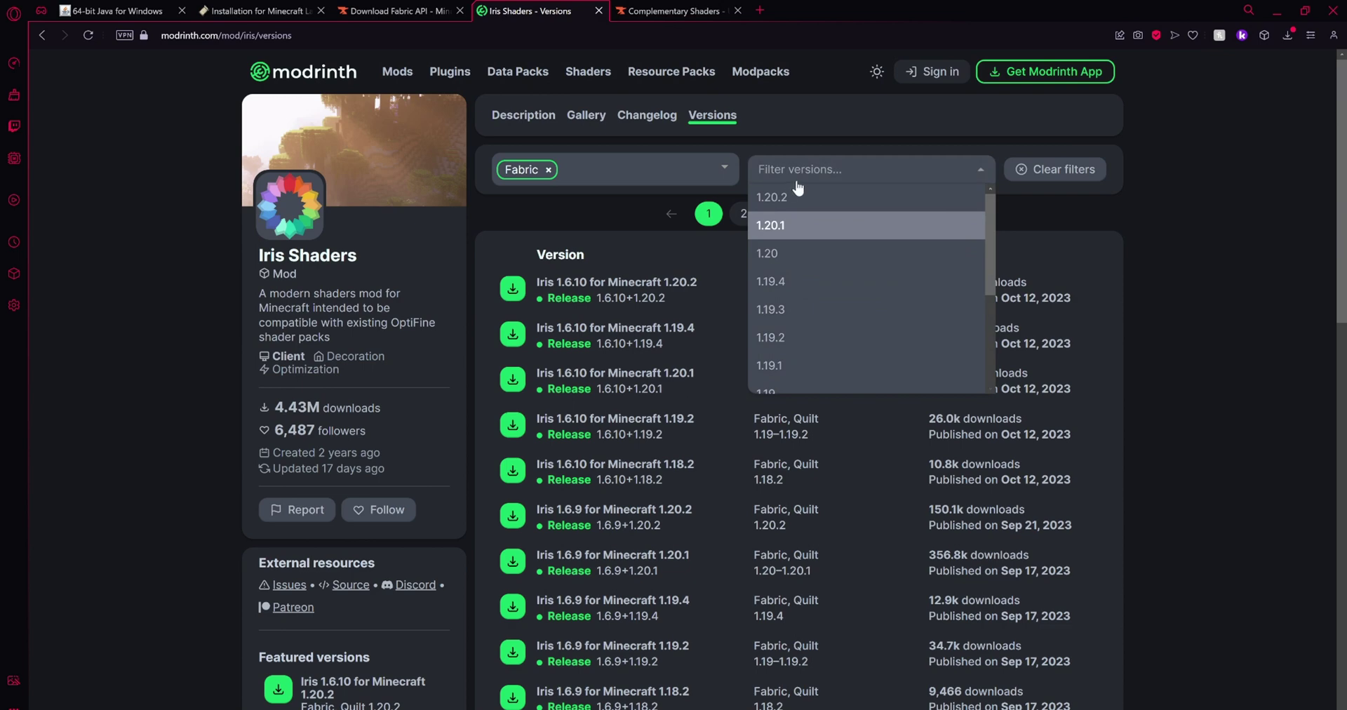
click(780, 202)
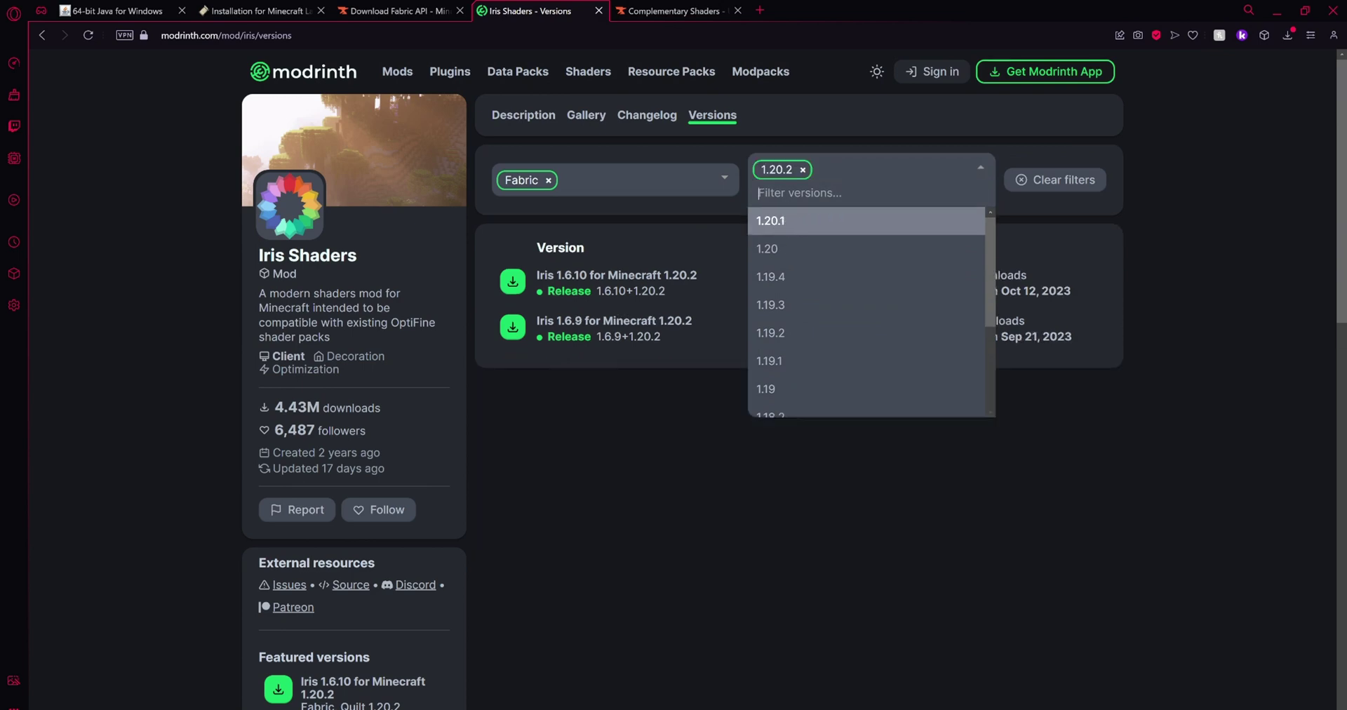
click(596, 275)
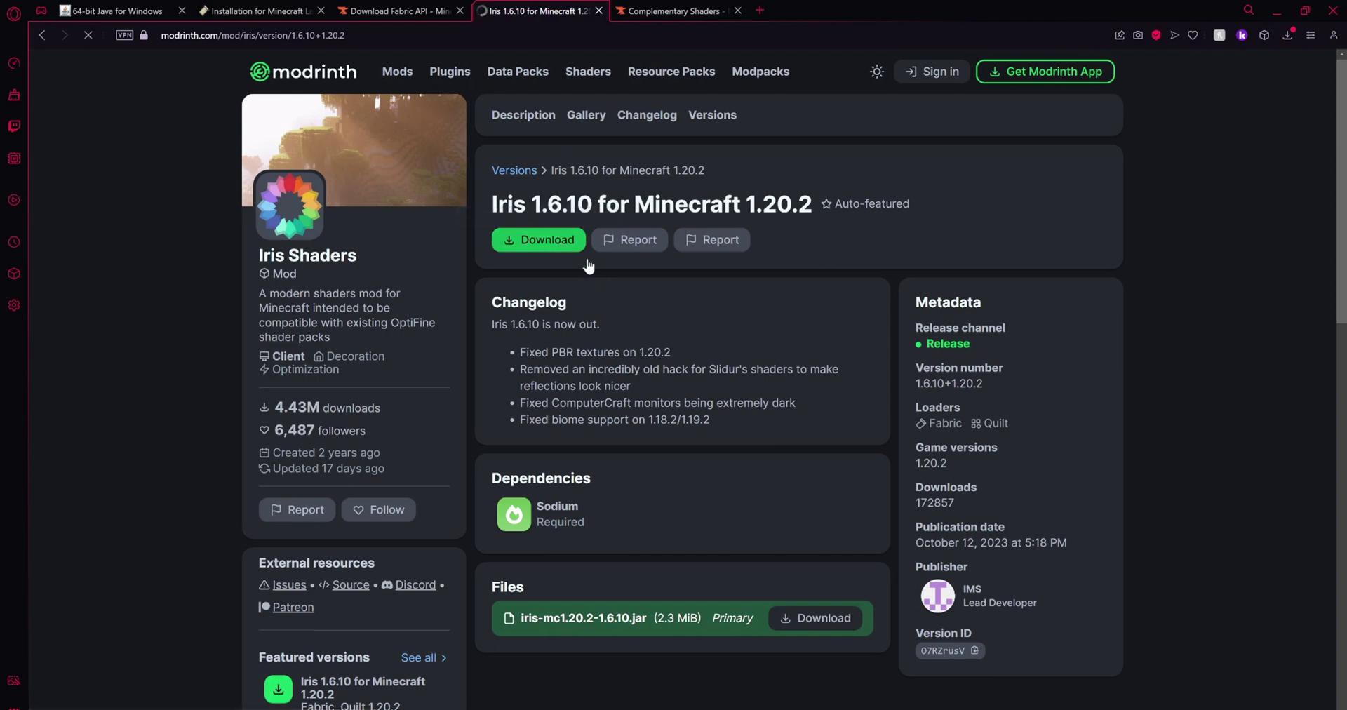
click(557, 358)
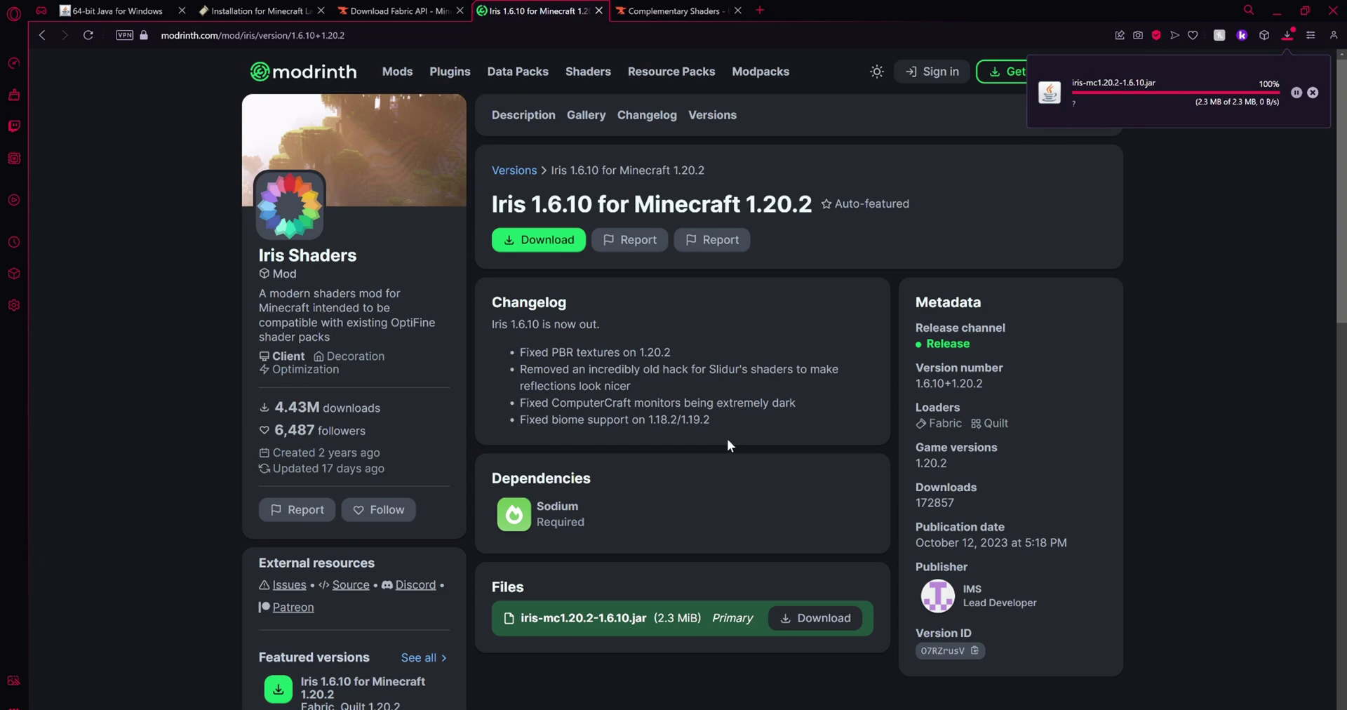
click(547, 512)
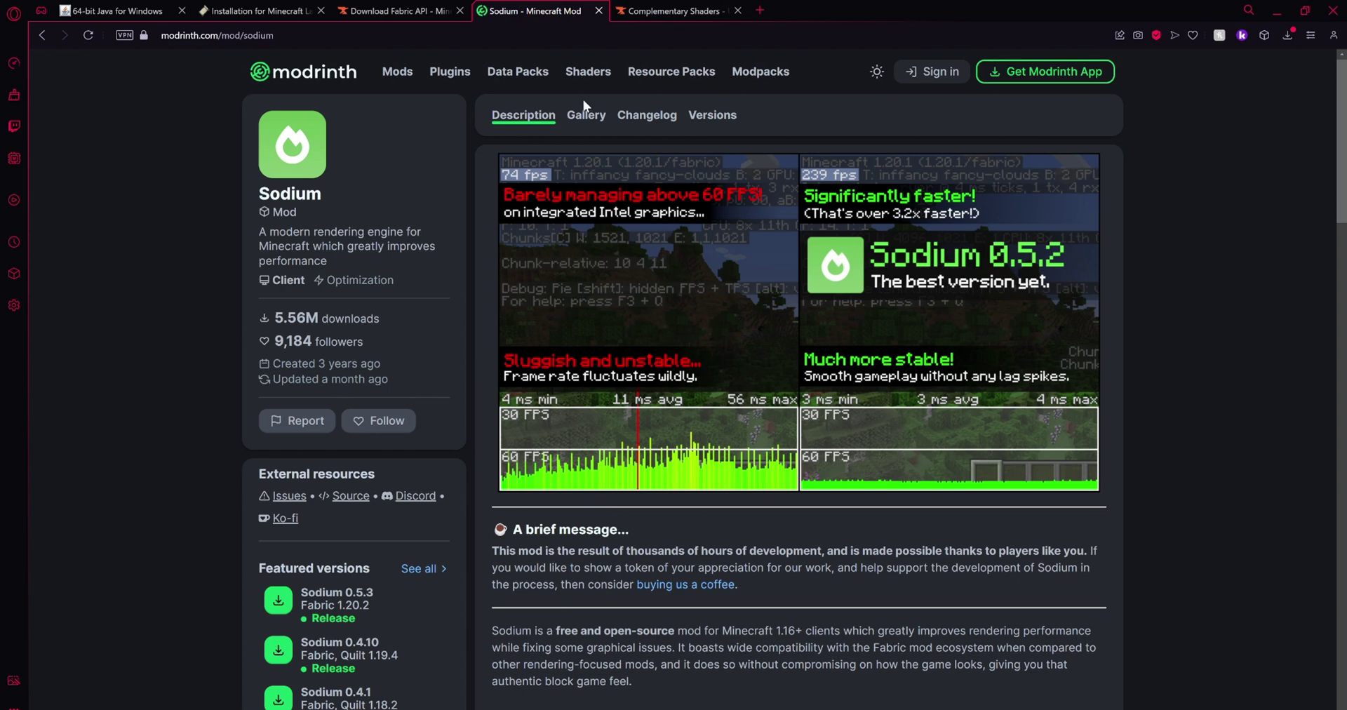
Filter Sodium versions to 1.20.2 and download sodium-fabric-mc1.20.2-0.5.3.jar
click(707, 116)
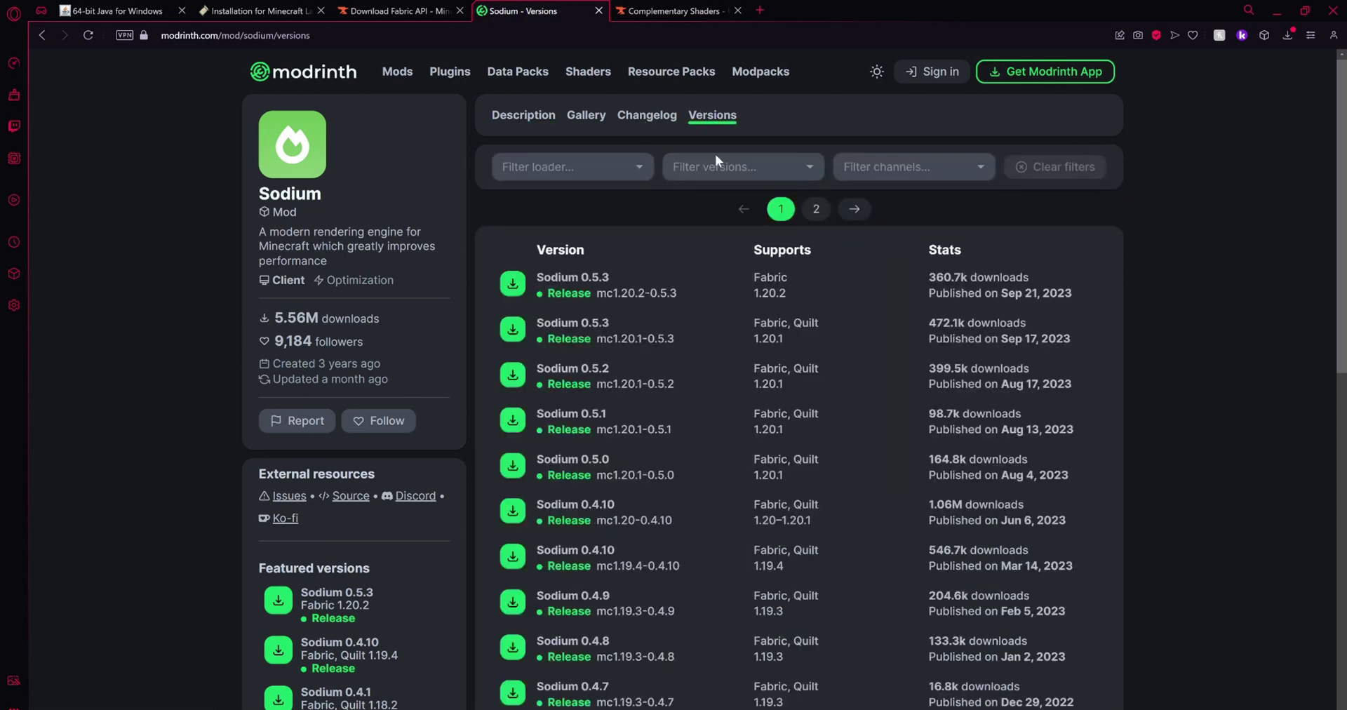
click(754, 168)
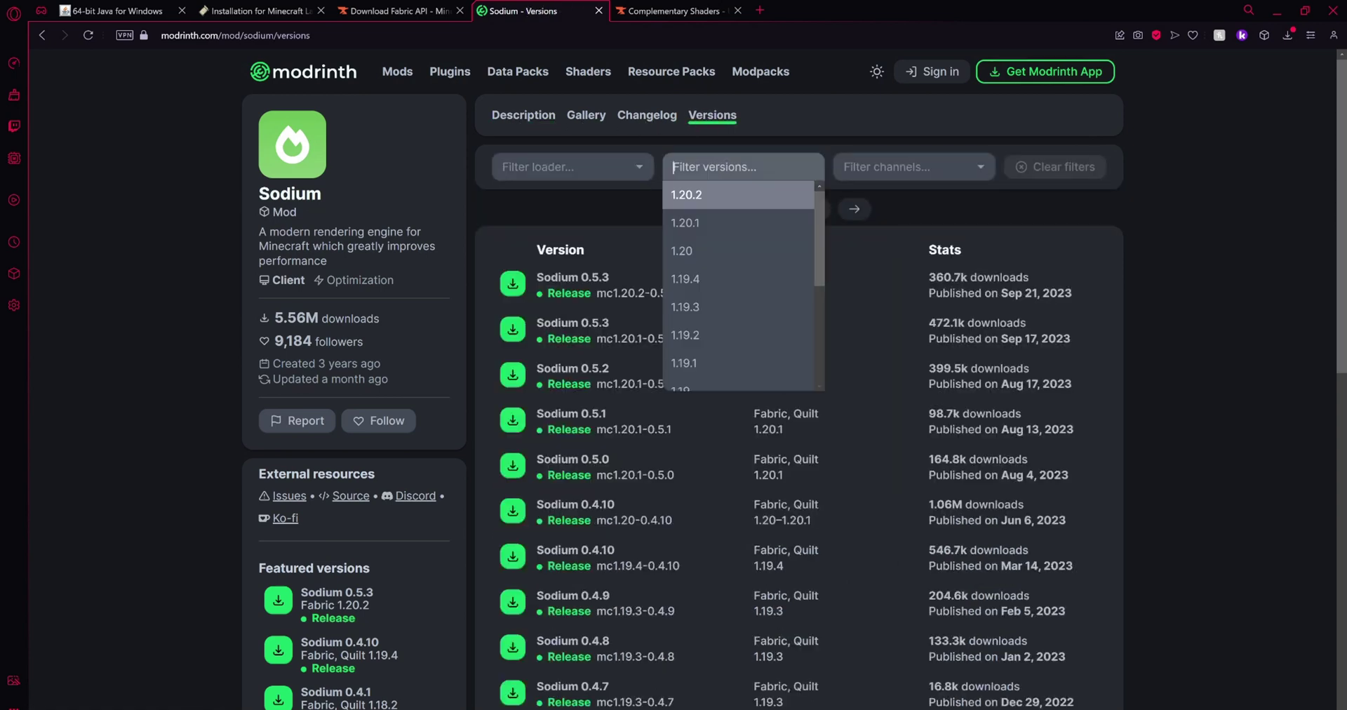
click(701, 202)
click(568, 285)
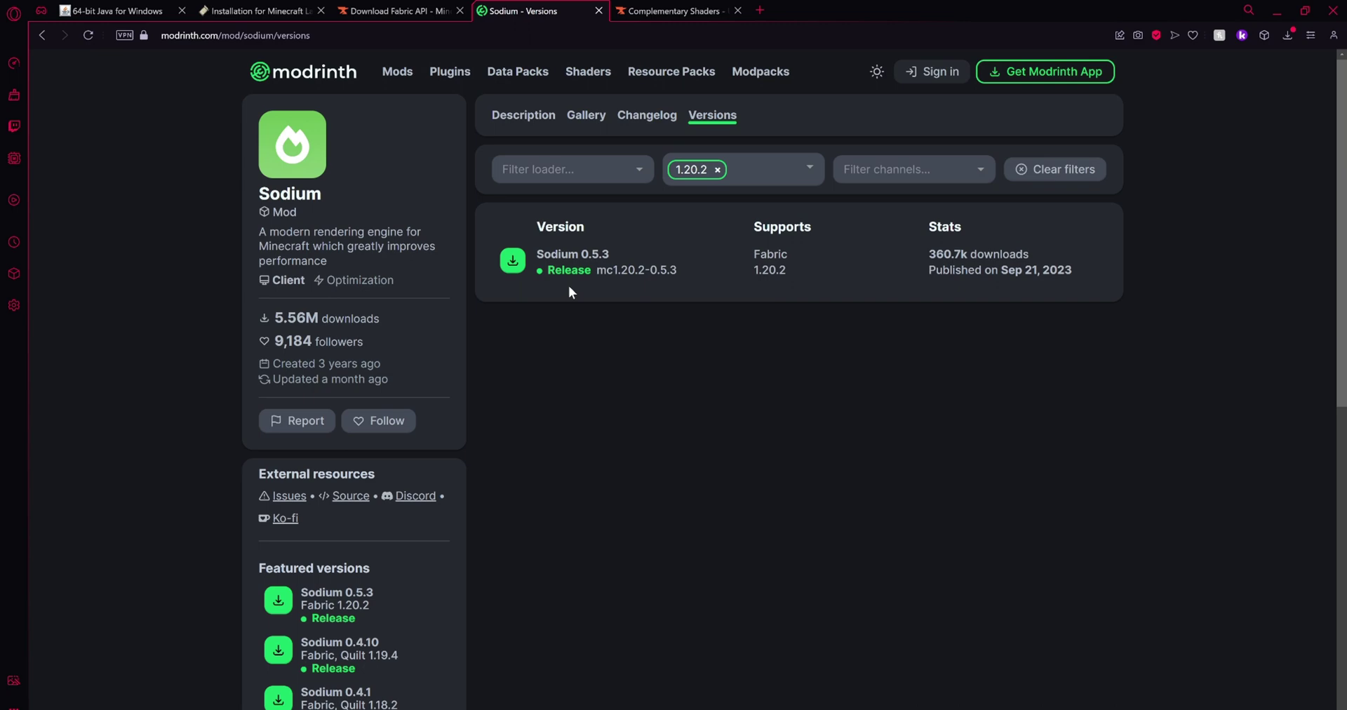
click(586, 270)
click(544, 234)
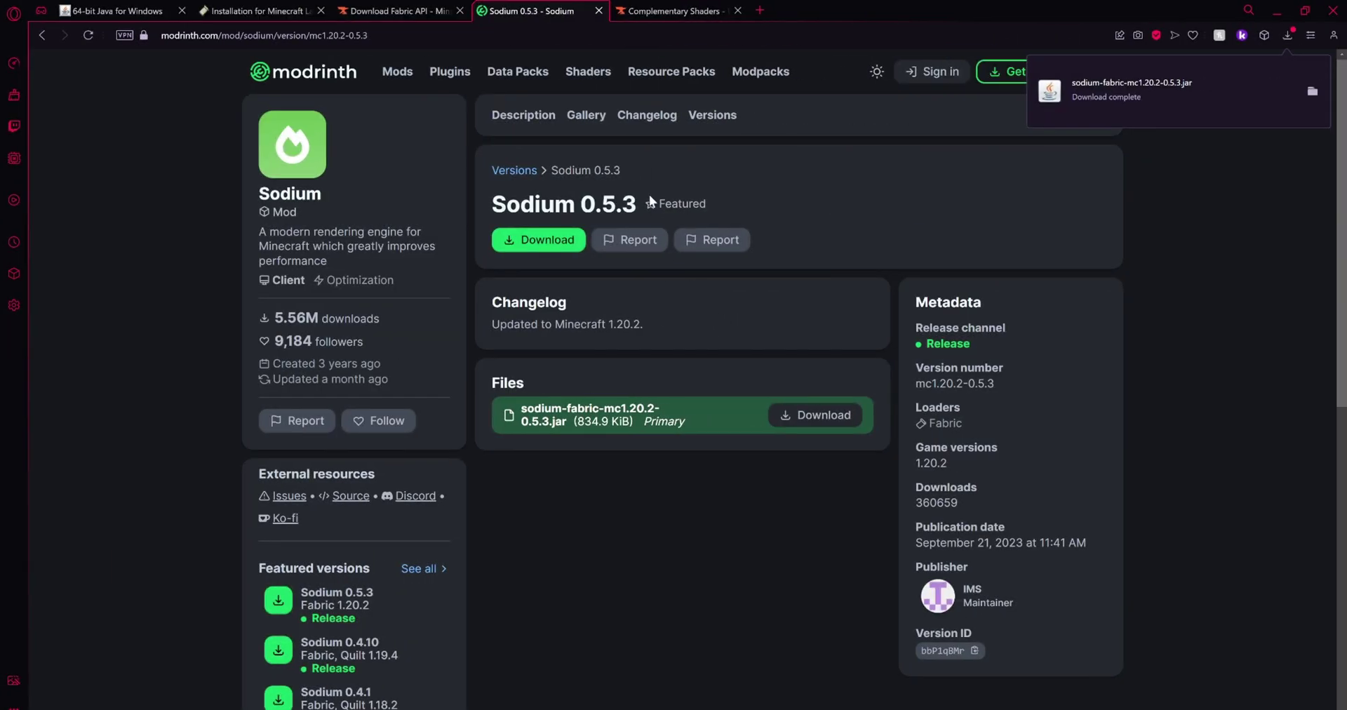
click(664, 11)
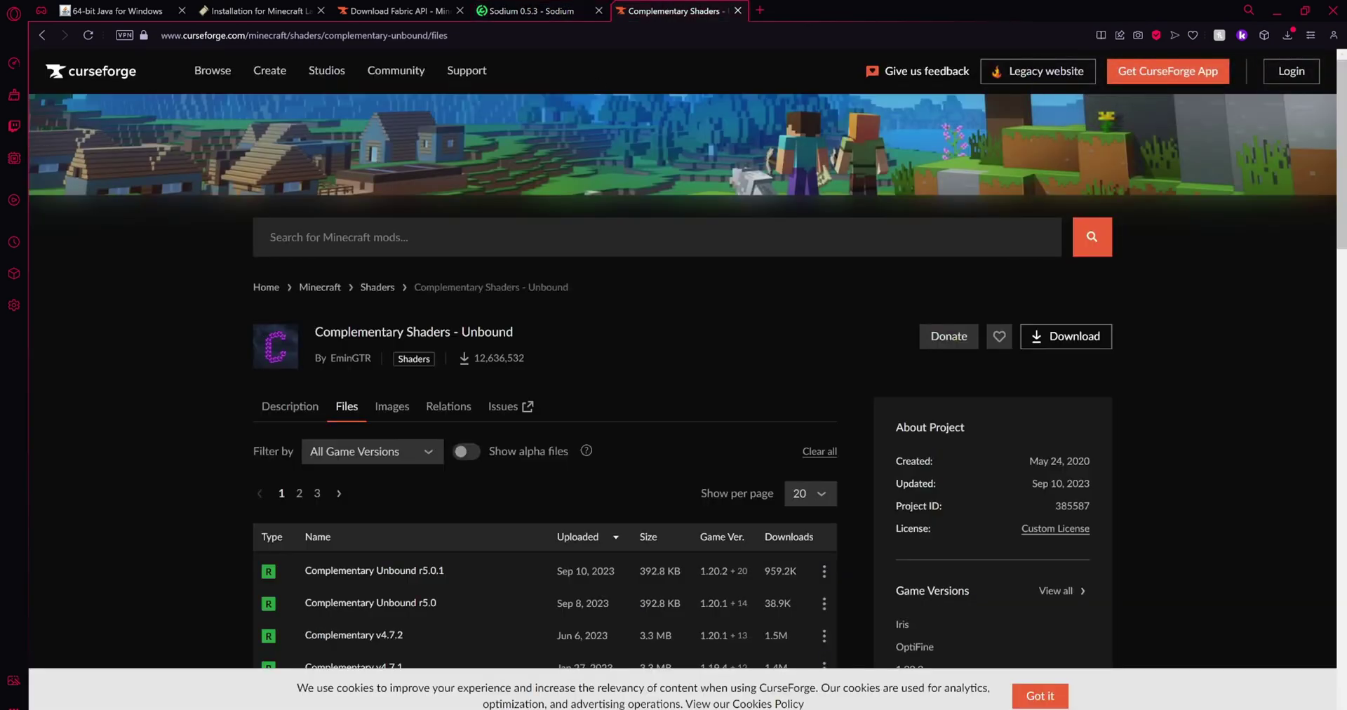
Filter Complementary Shaders files to 1.20.2 and download ComplementaryUnbound_r5.0.1.zip
click(387, 451)
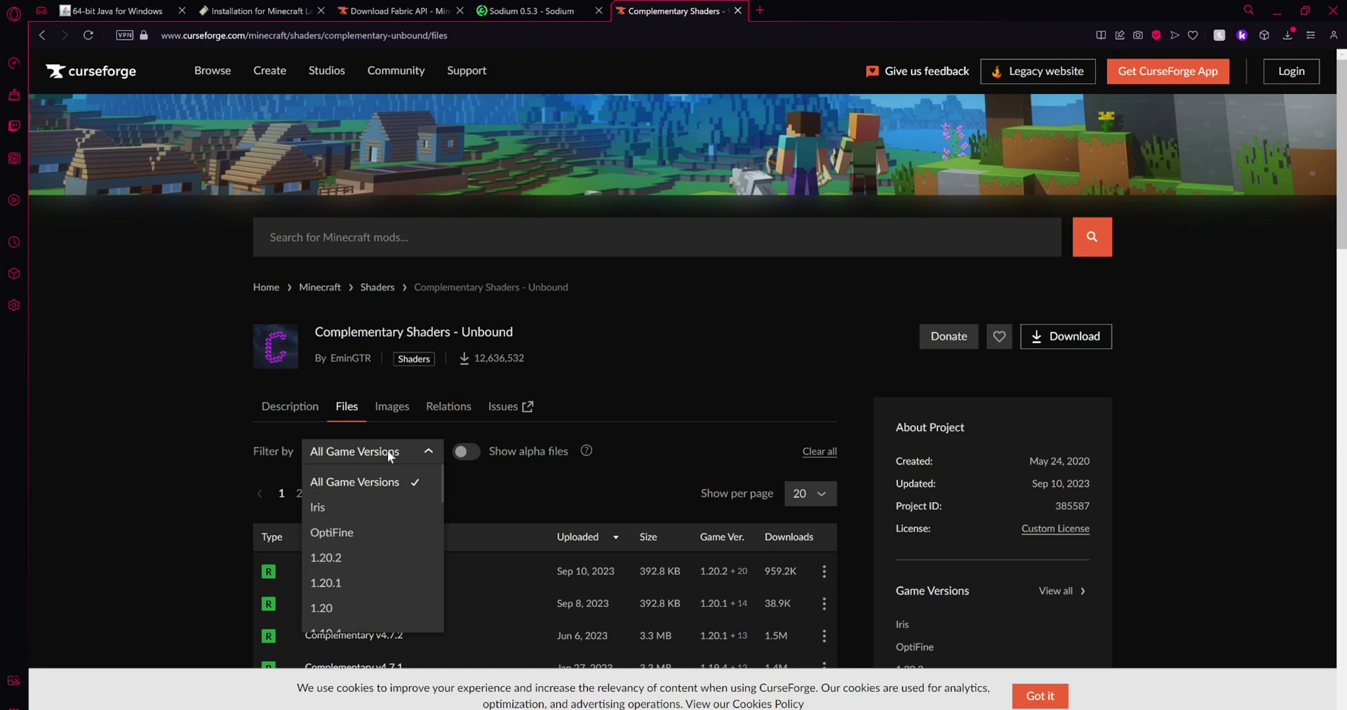
click(343, 552)
click(464, 572)
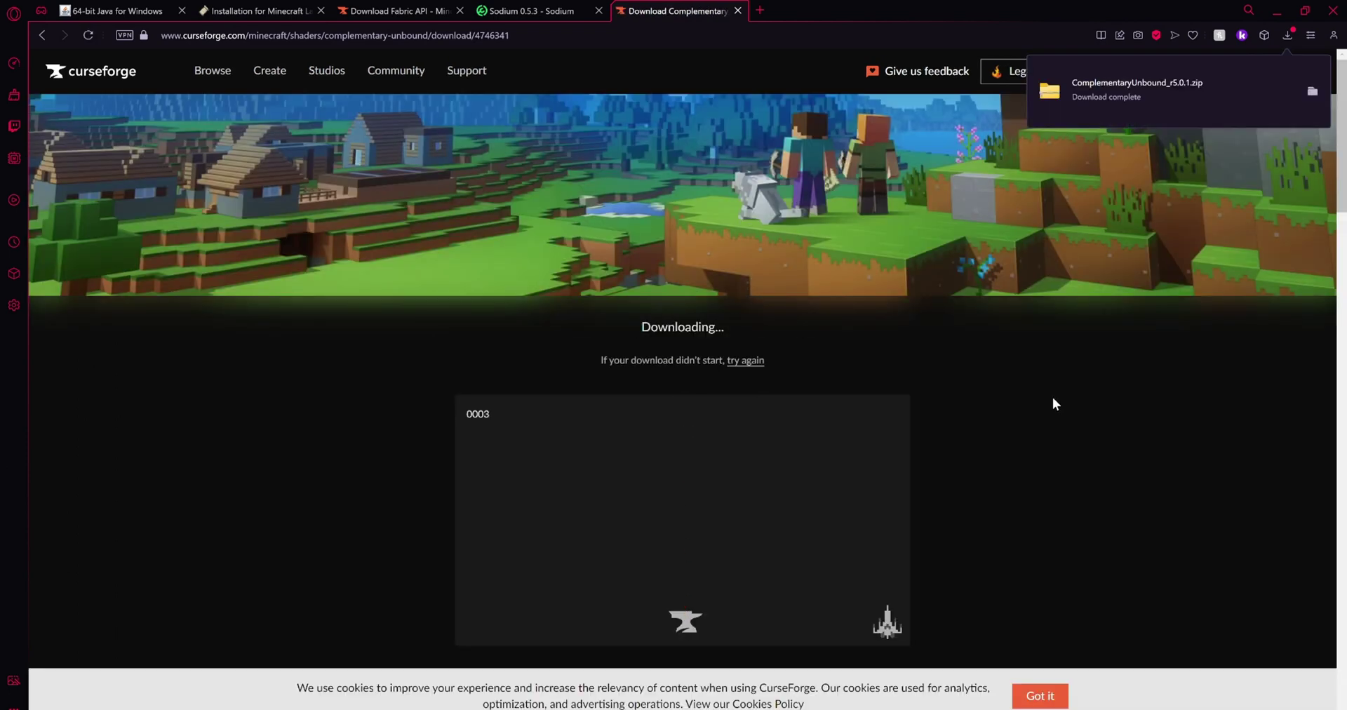
click(1277, 12)
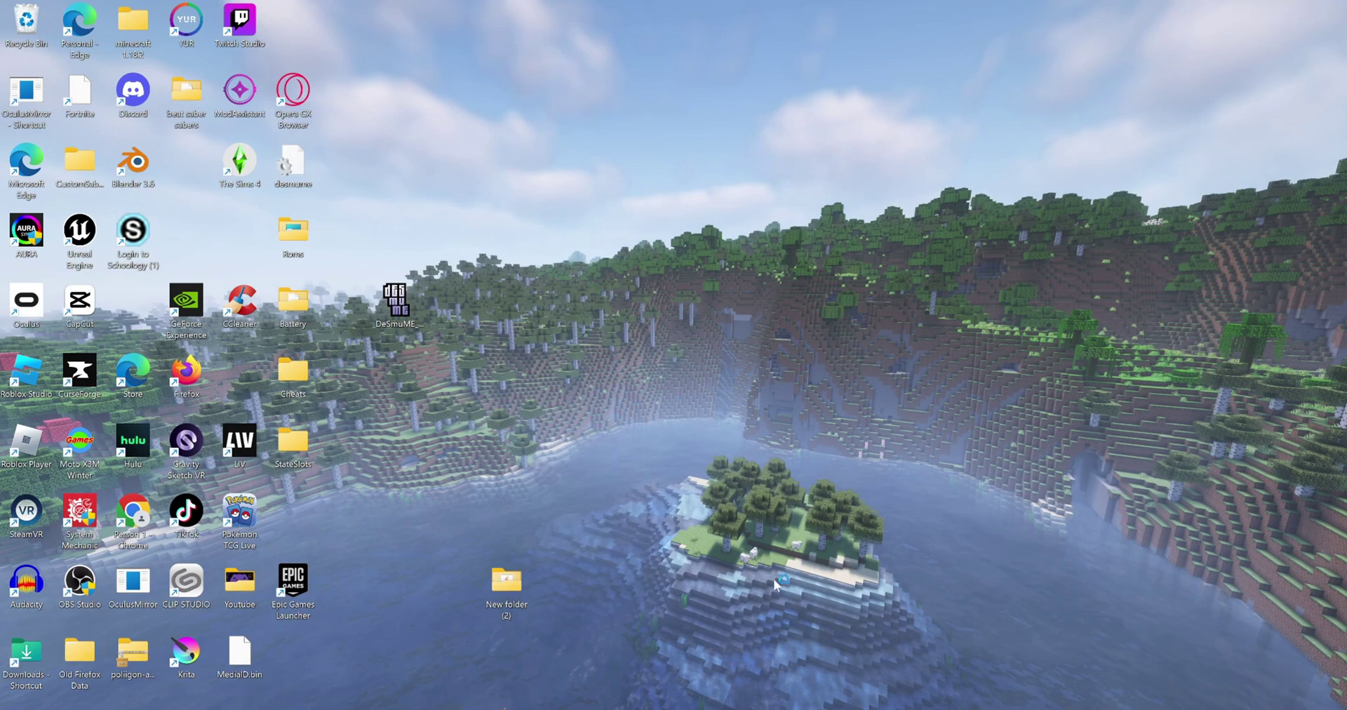
Open the fabric-loader-1.20.2 installation's .minecraft folder from the launcher and enter mods
key(alt+Tab)
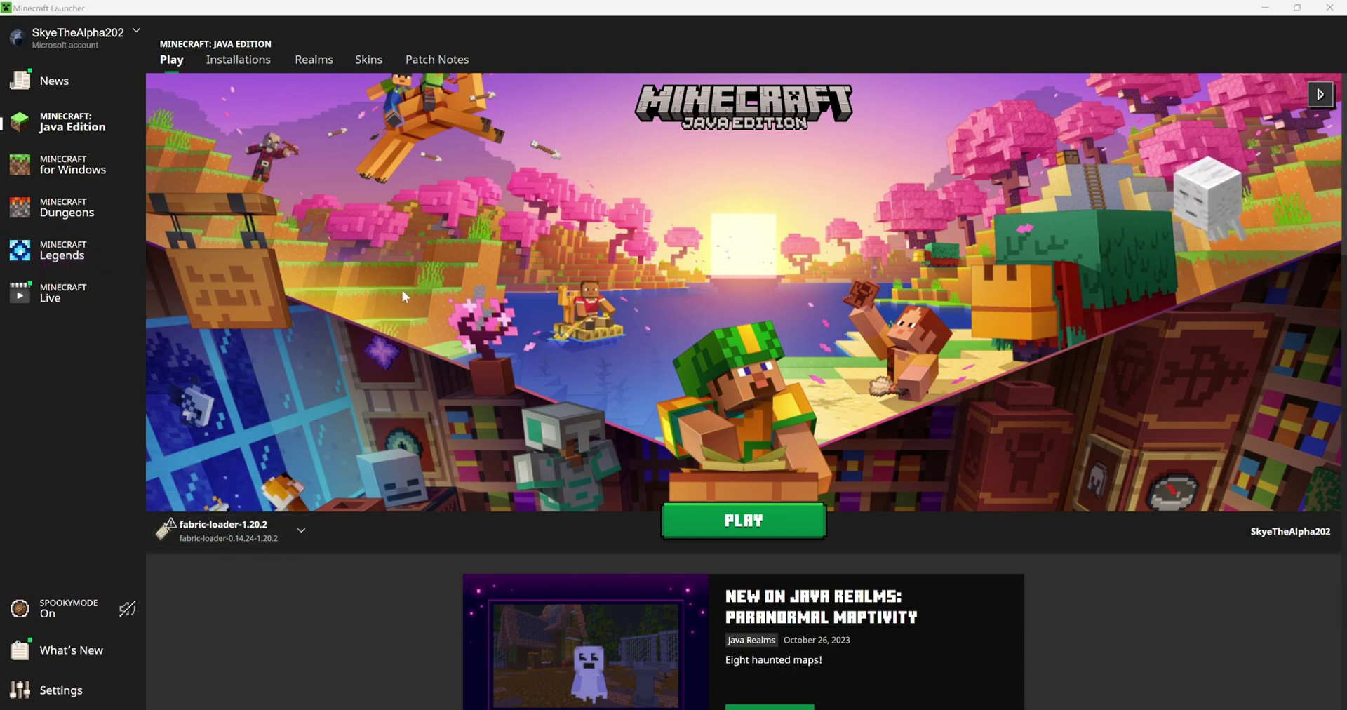
click(243, 69)
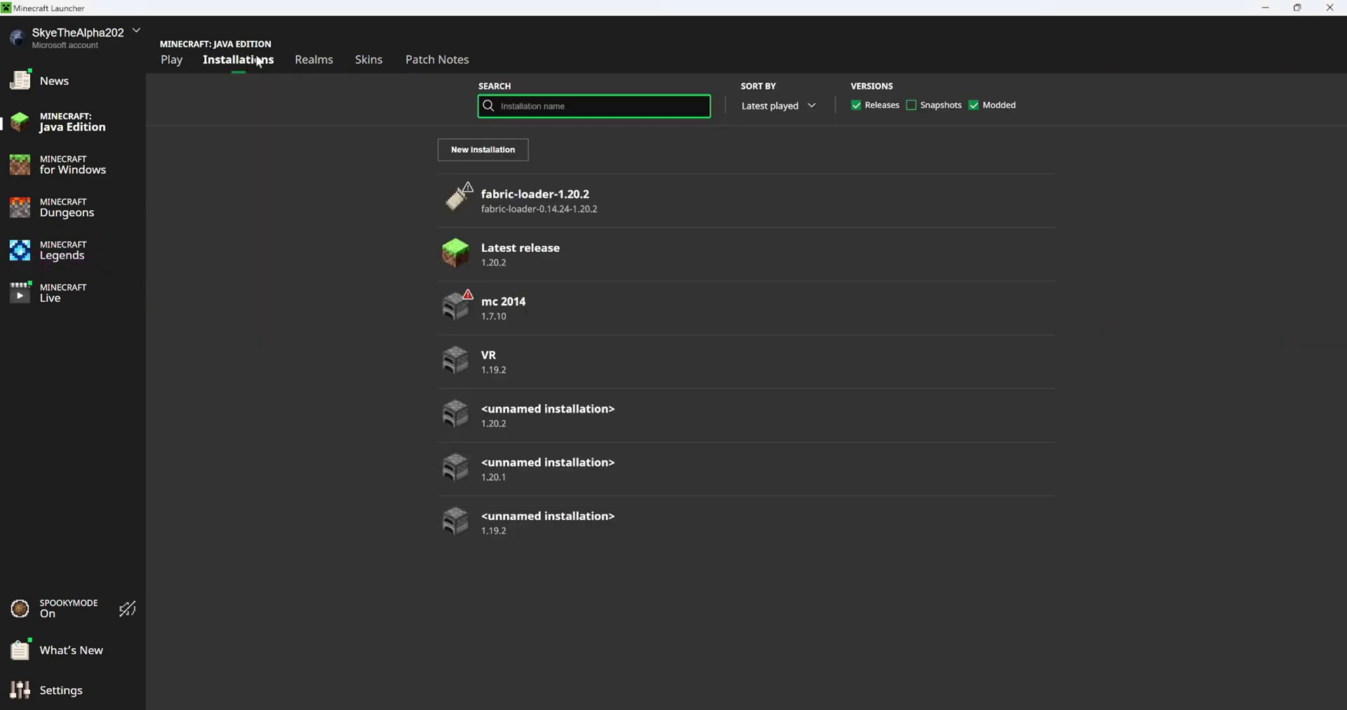
mouse_move(1096, 195)
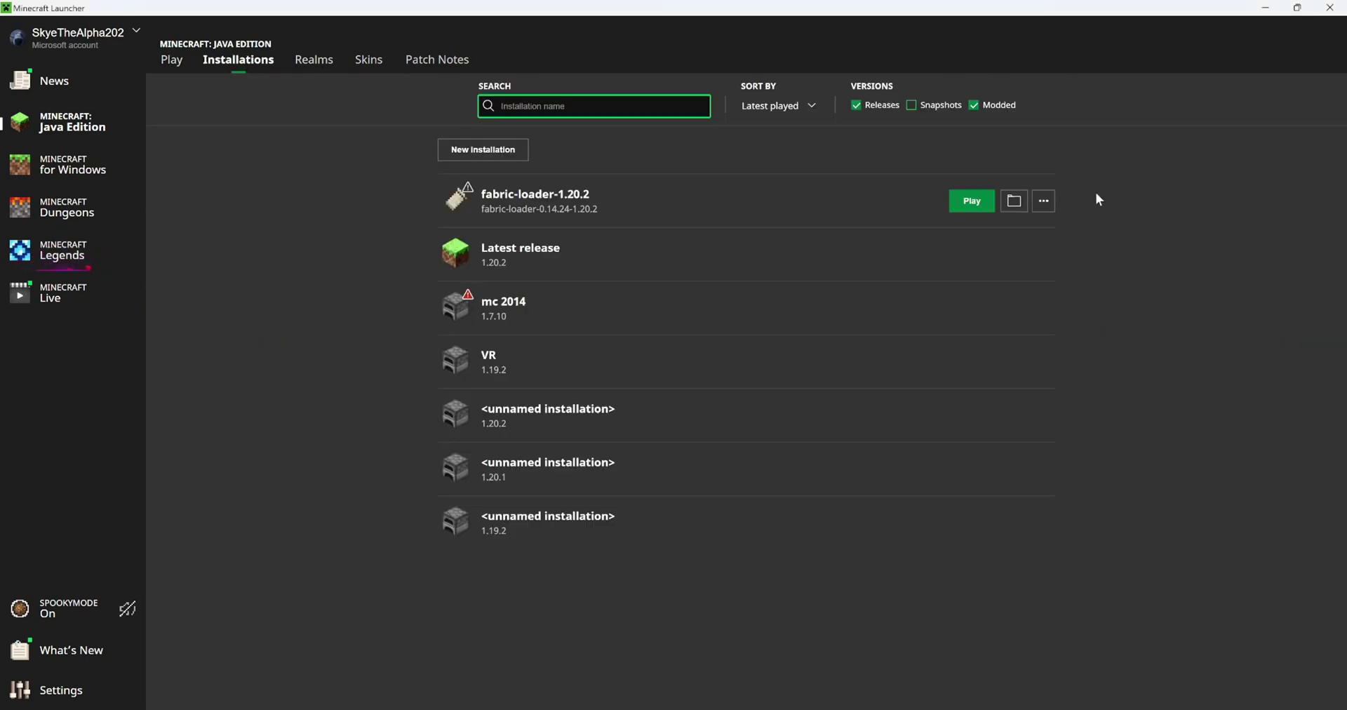
click(1012, 202)
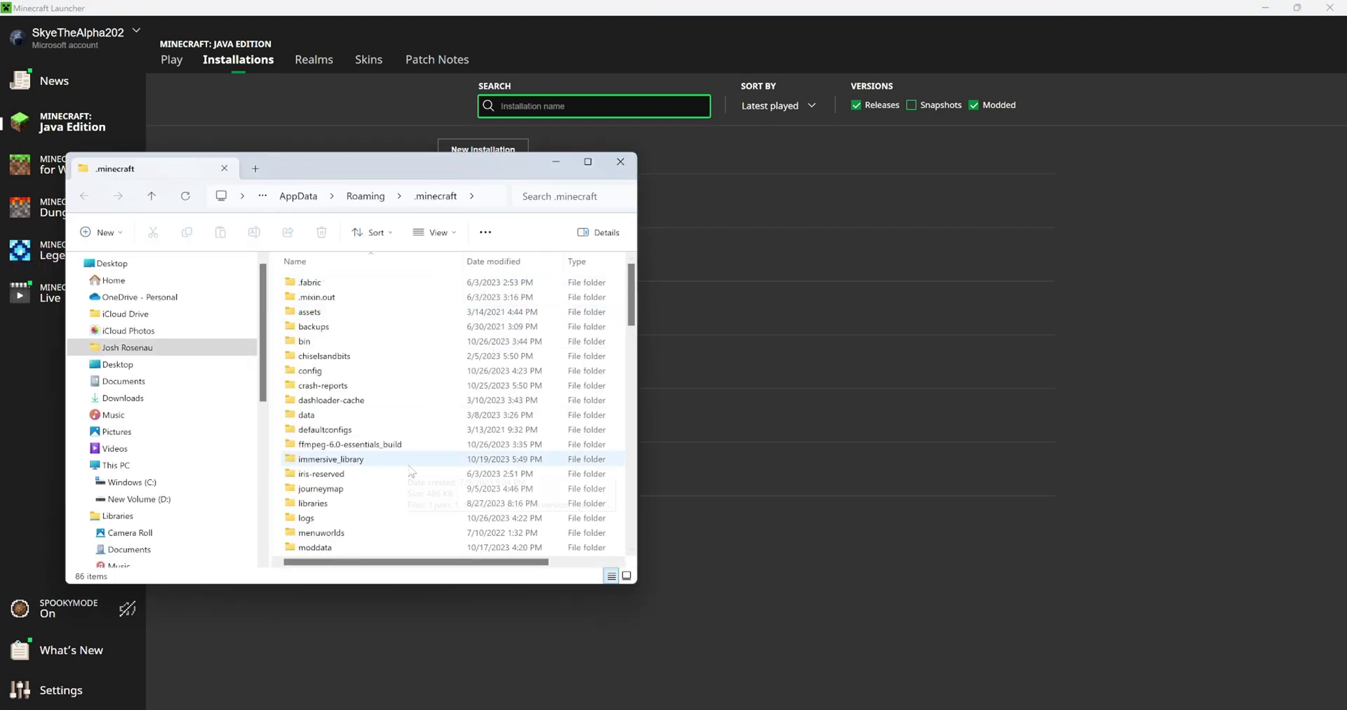
double_click(314, 304)
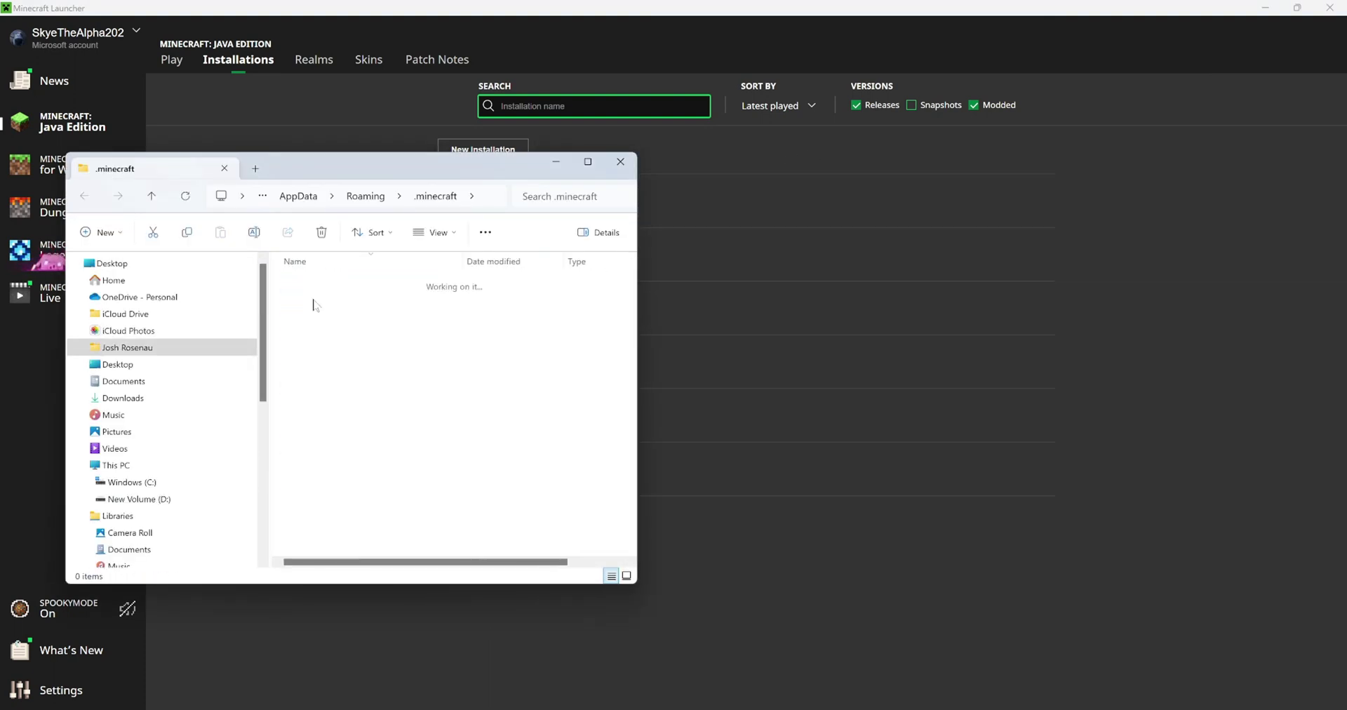
right_click(642, 709)
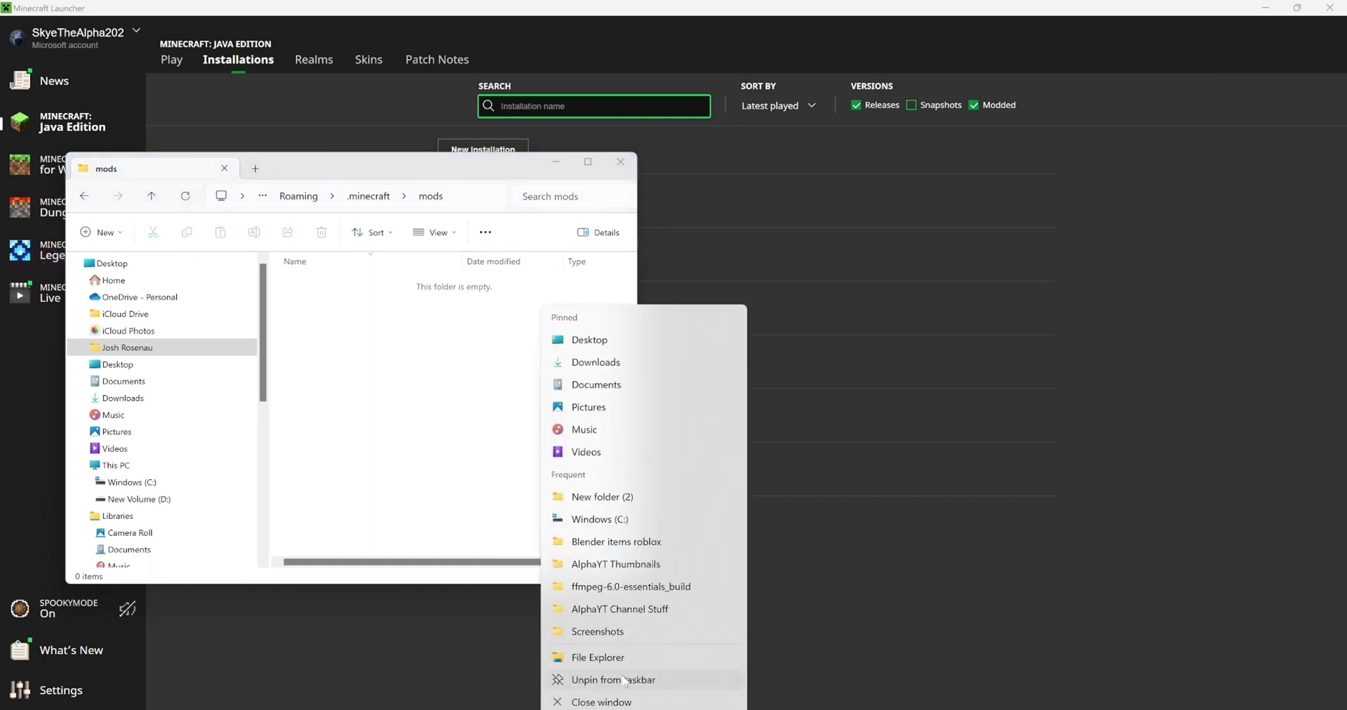
Open a second File Explorer window on Downloads, placed beside the mods folder
click(635, 657)
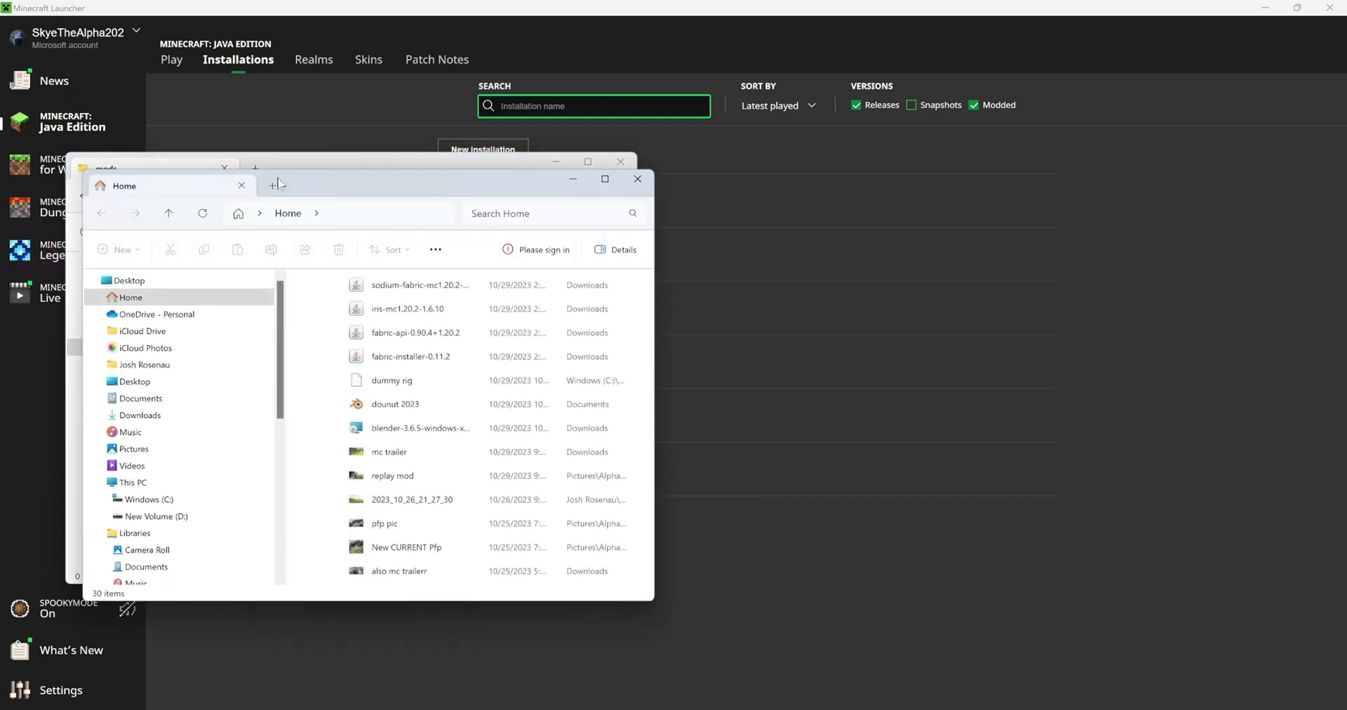
drag(365, 184, 932, 173)
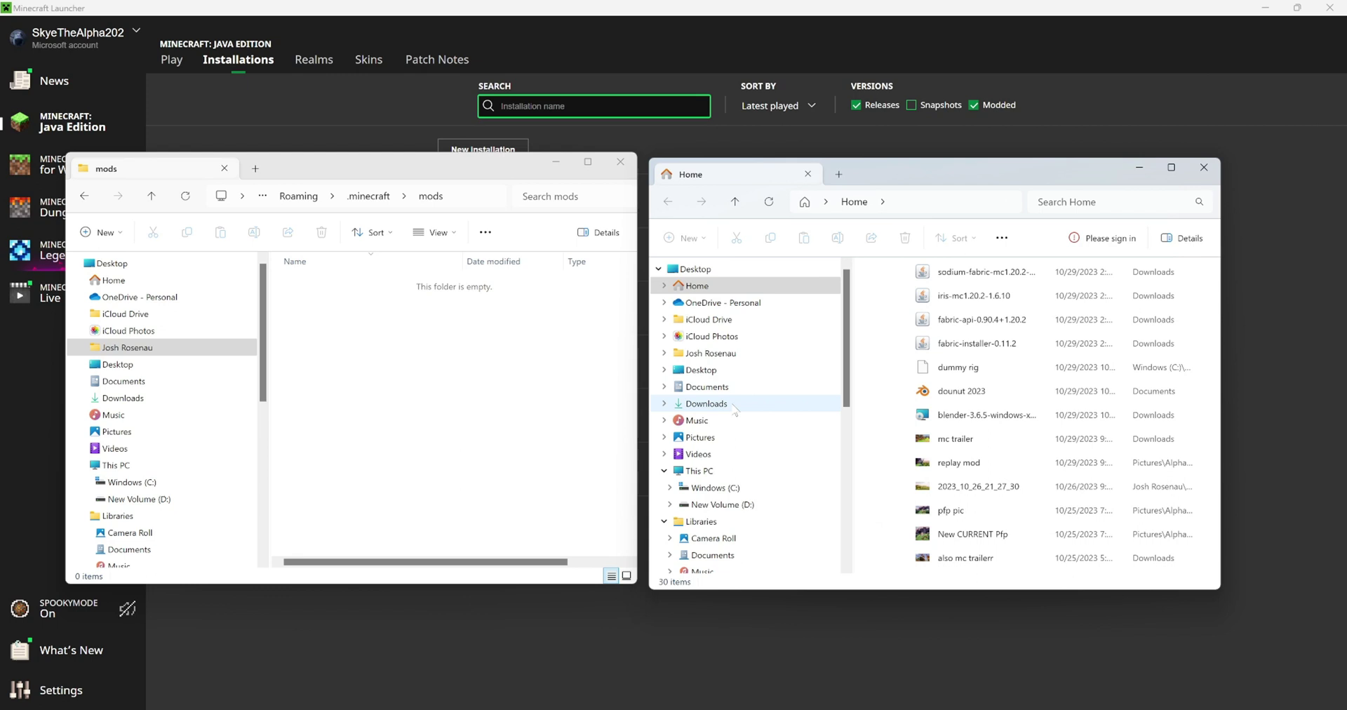
click(706, 404)
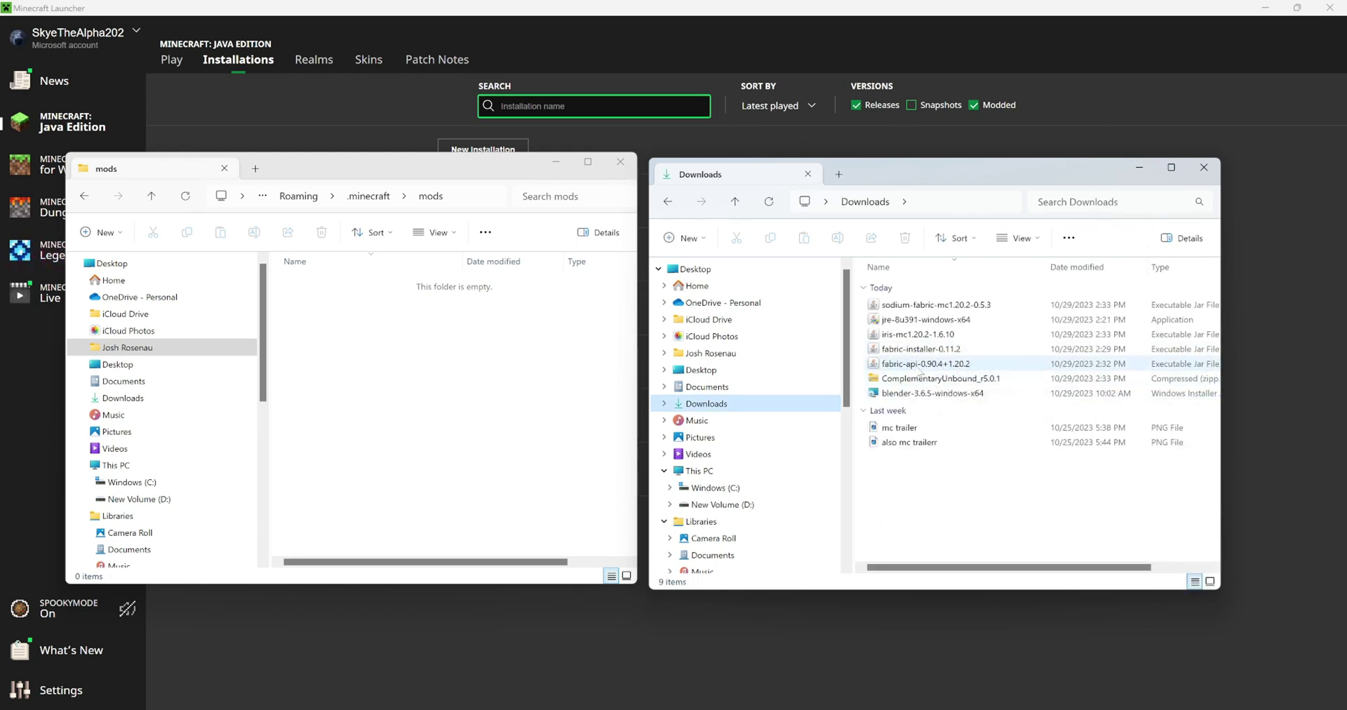
Move fabric-api-0.90.4+1.20.2, iris-mc1.20.2-1.6.10 and sodium-fabric-mc1.20.2-0.5.3 into mods
click(922, 370)
drag(921, 370, 467, 345)
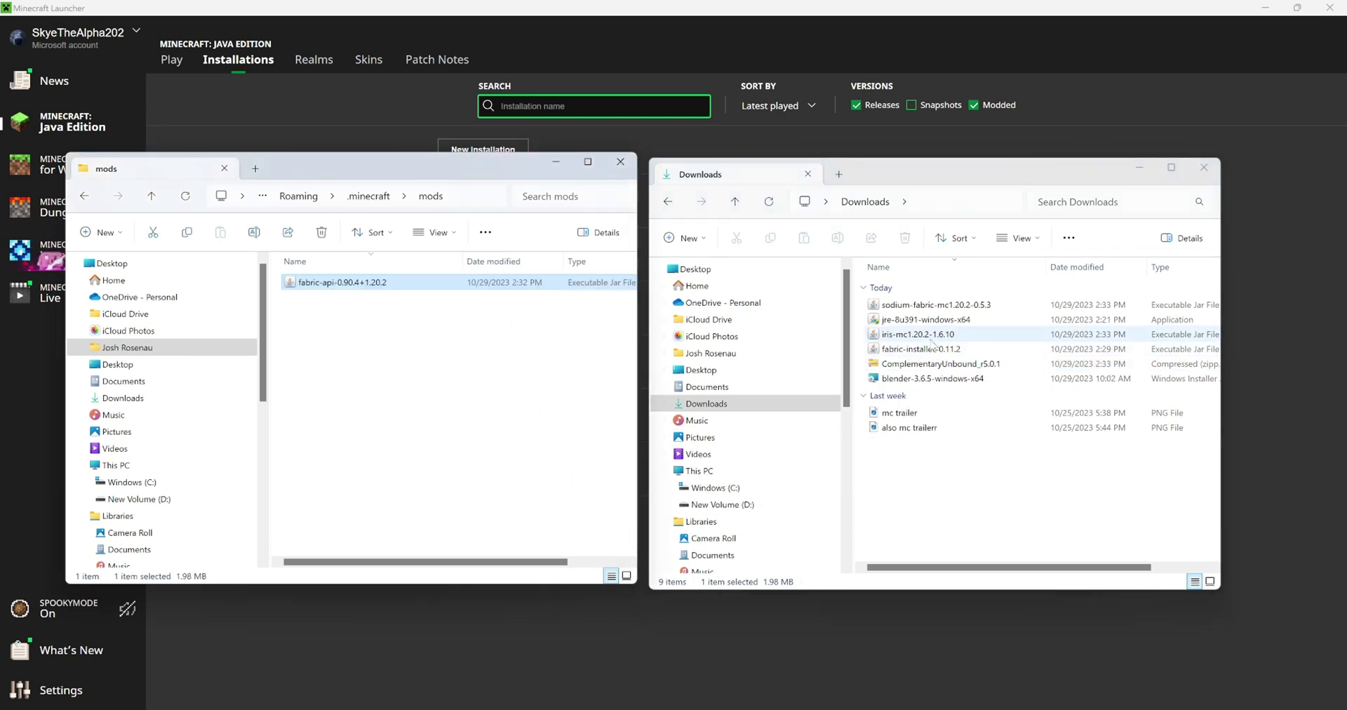
drag(918, 335, 391, 343)
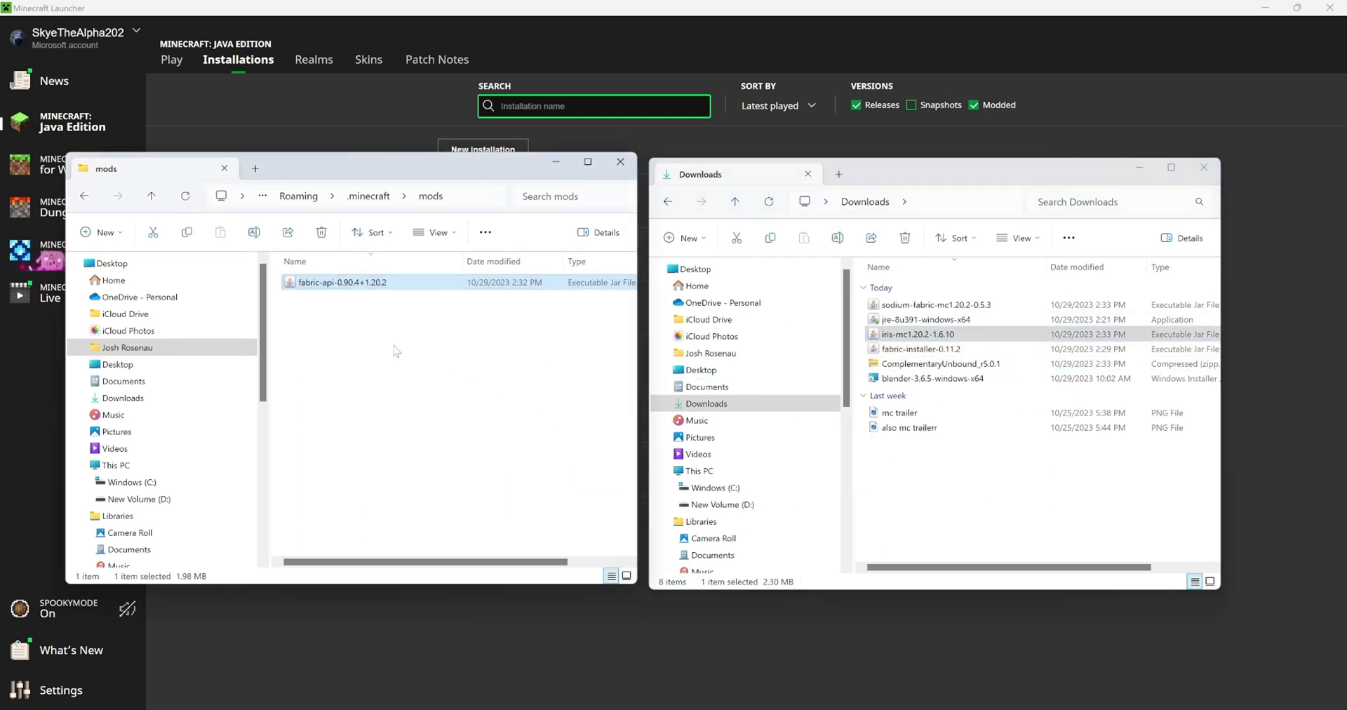
click(905, 306)
drag(899, 313, 471, 406)
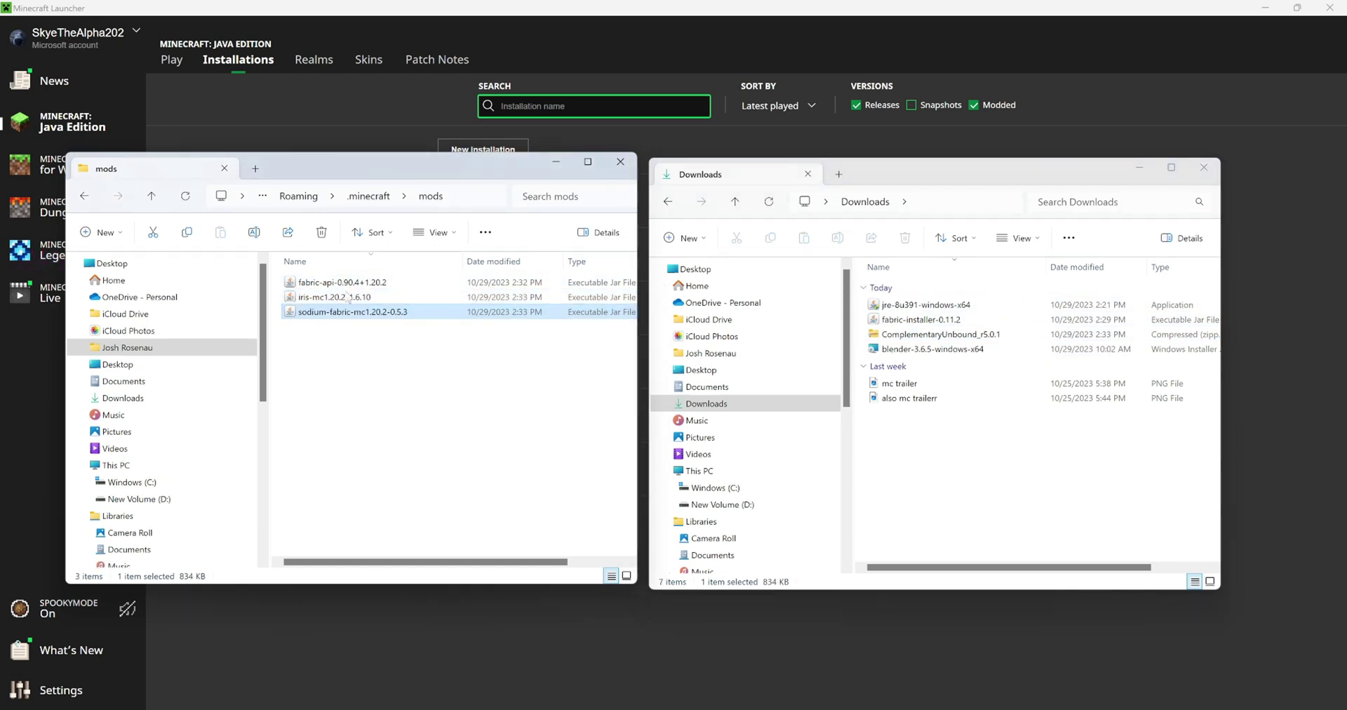
Put ComplementaryUnbound_r5.0.1 into .minecraft's shaderpacks folder and close both Explorer windows
click(368, 196)
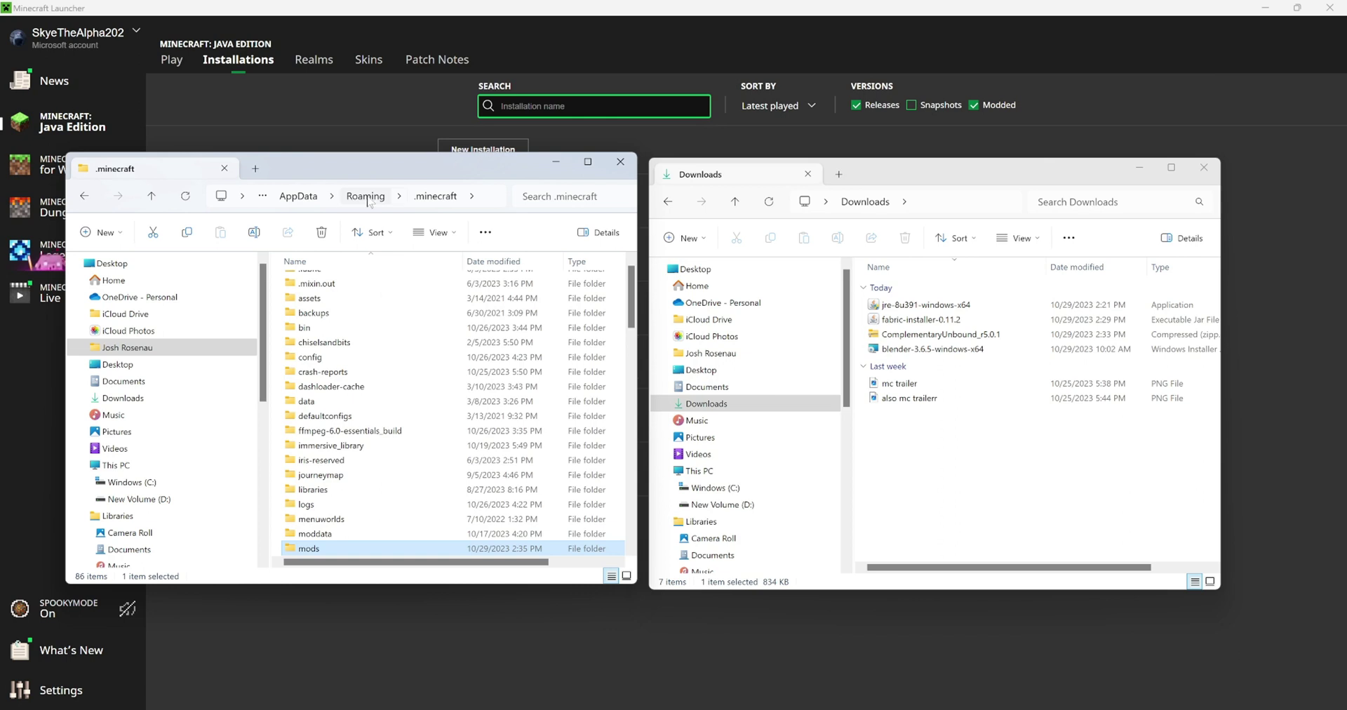
scroll(354, 492, down, 6)
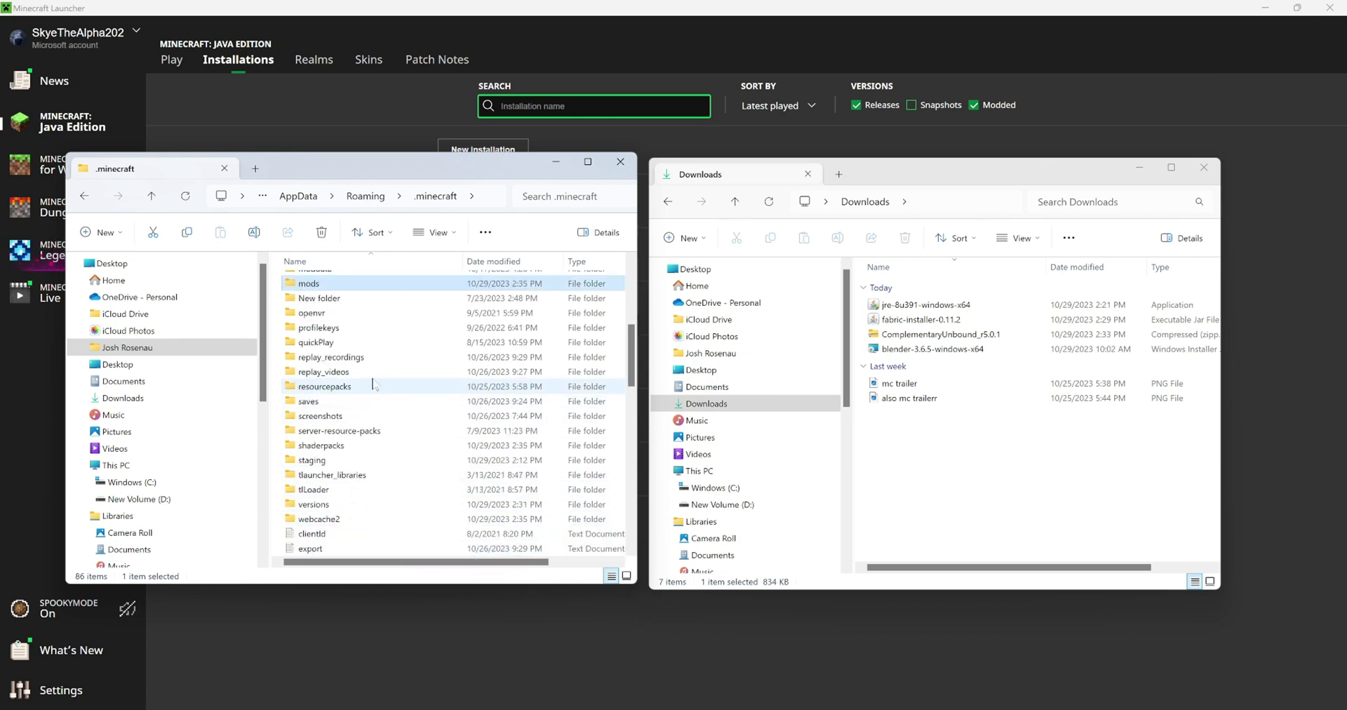
double_click(334, 447)
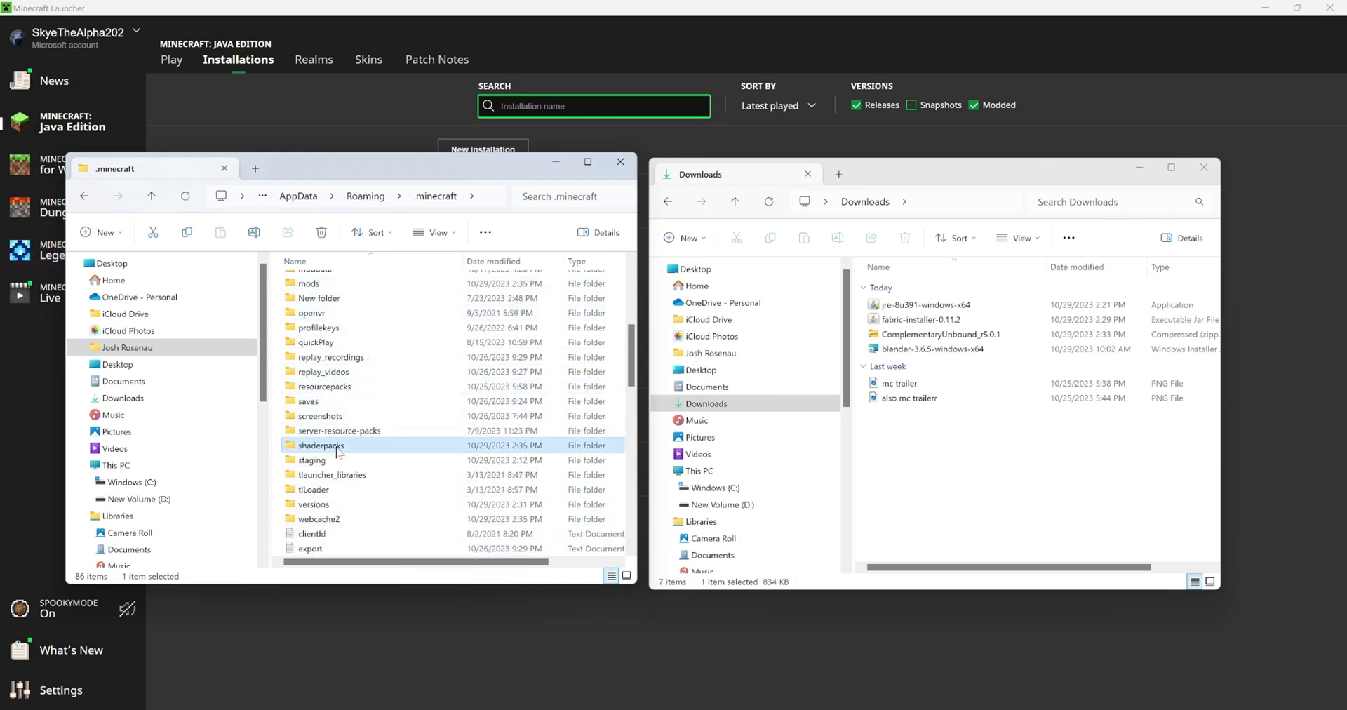
click(933, 336)
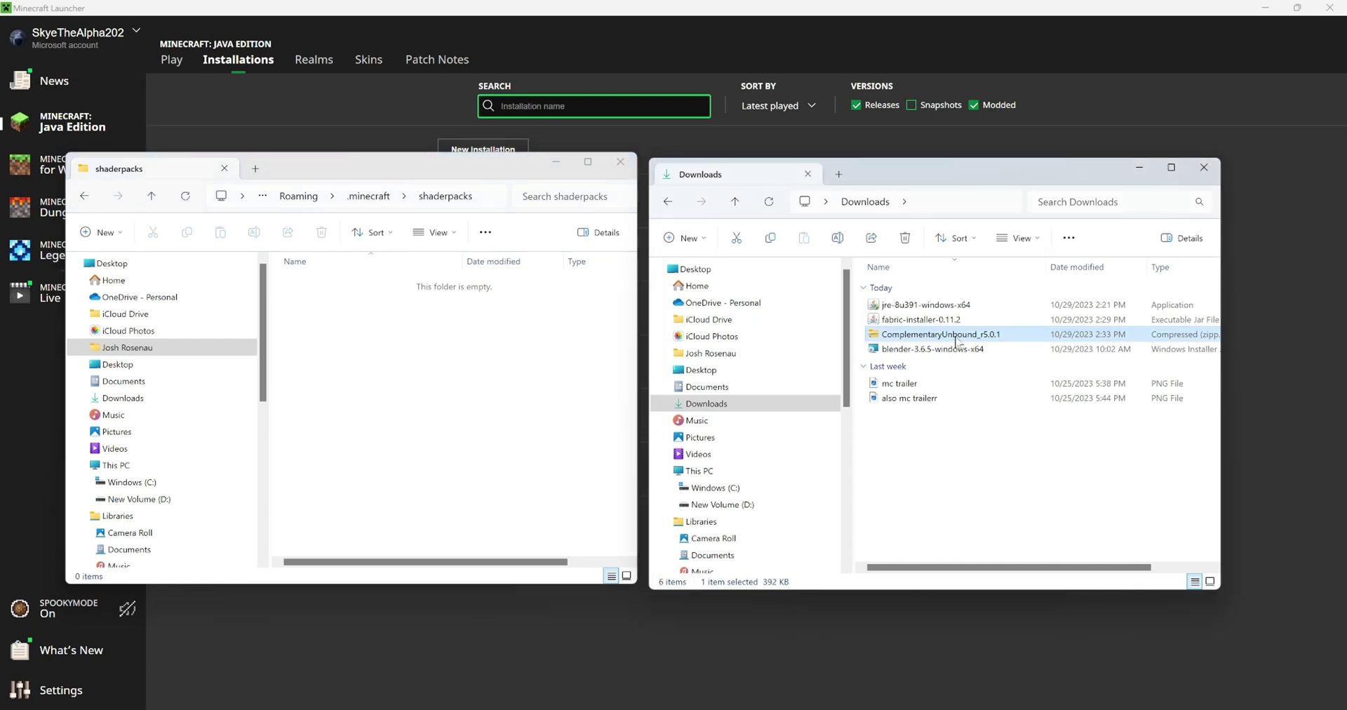
drag(911, 339, 351, 351)
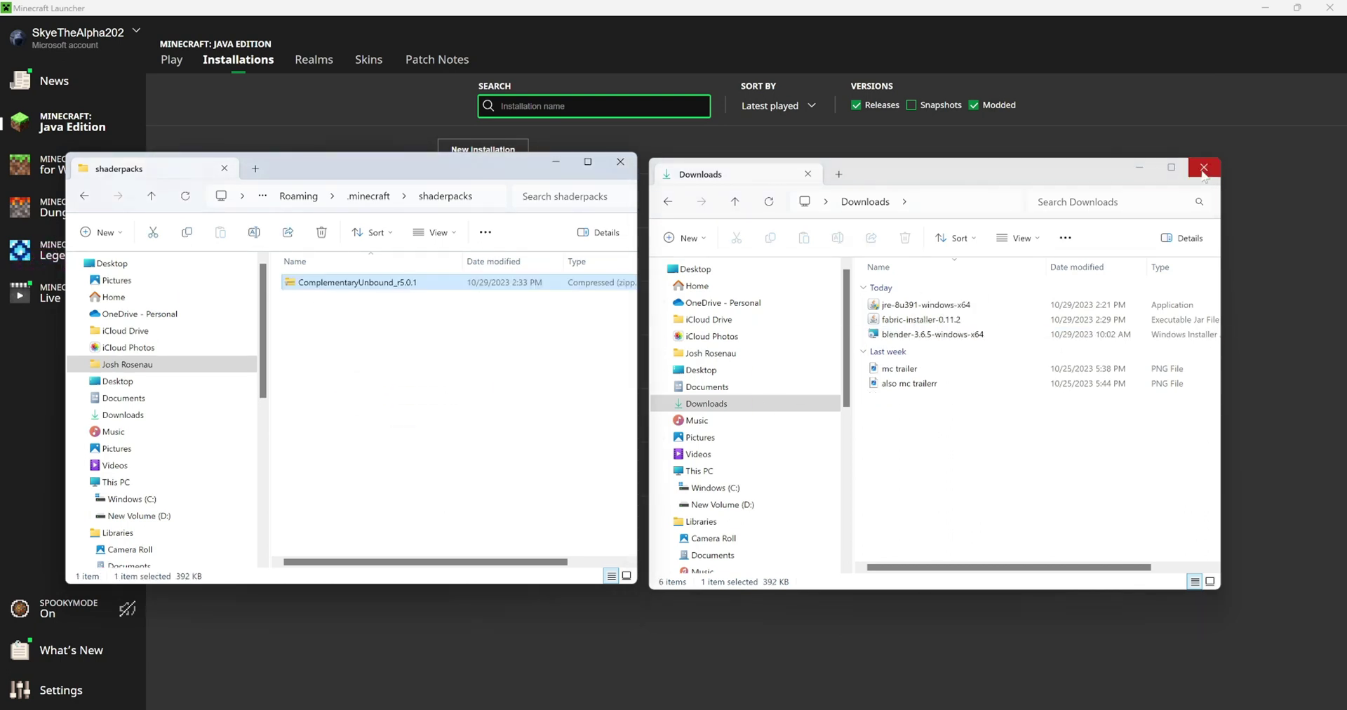
click(1204, 167)
click(612, 163)
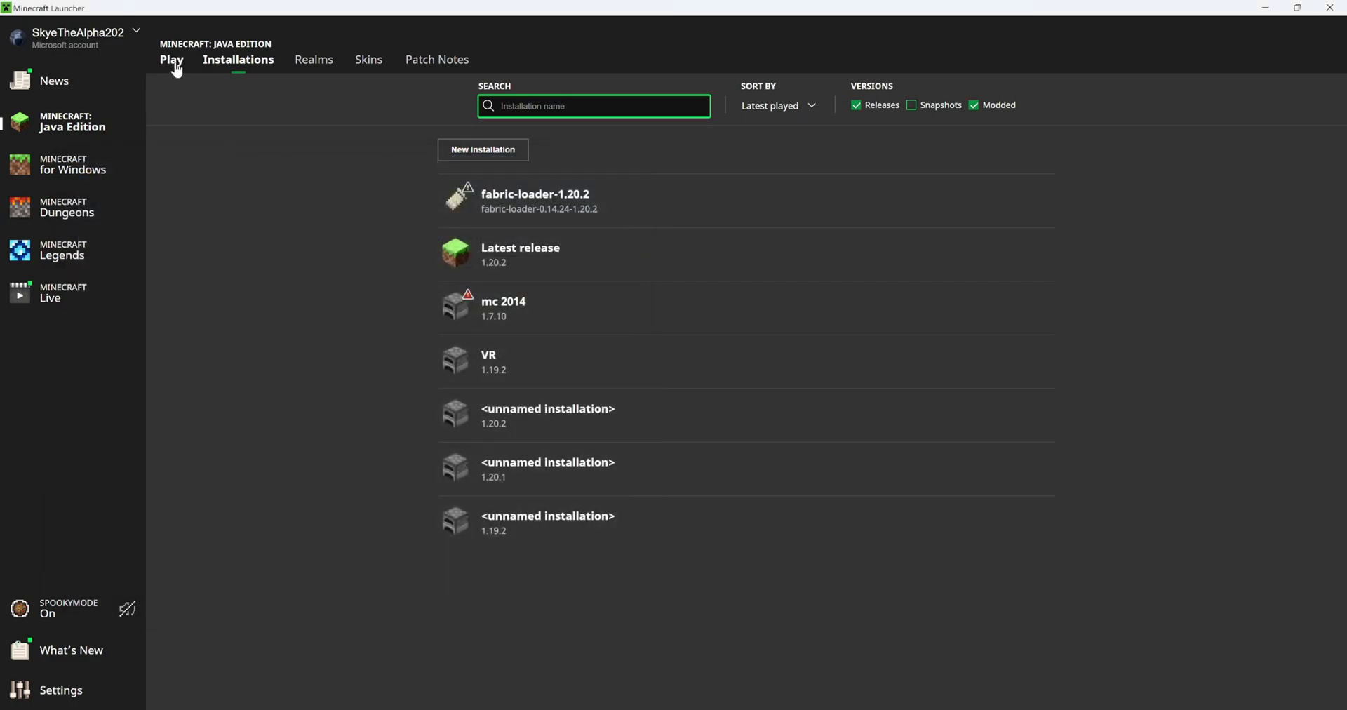
Launch the Fabric 1.20.2 installation, accepting the modified-installation risk warning
click(171, 61)
click(683, 520)
click(503, 393)
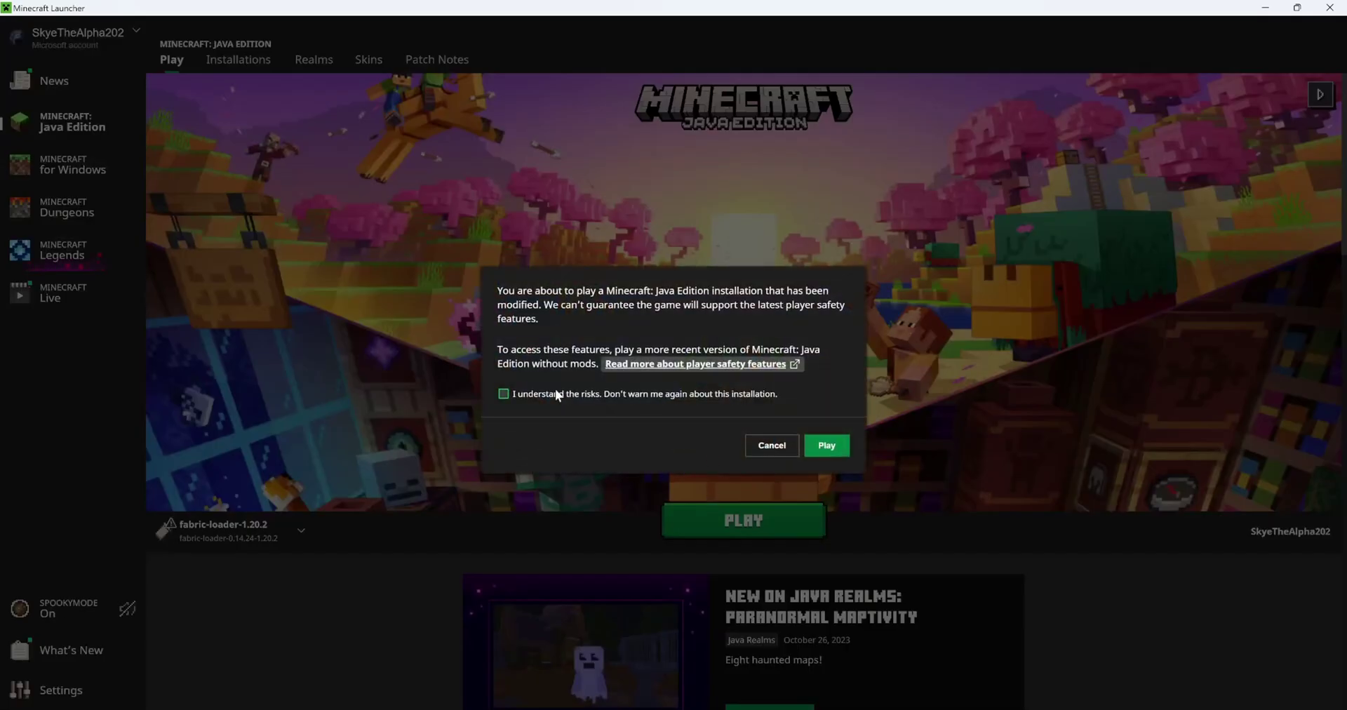
click(834, 446)
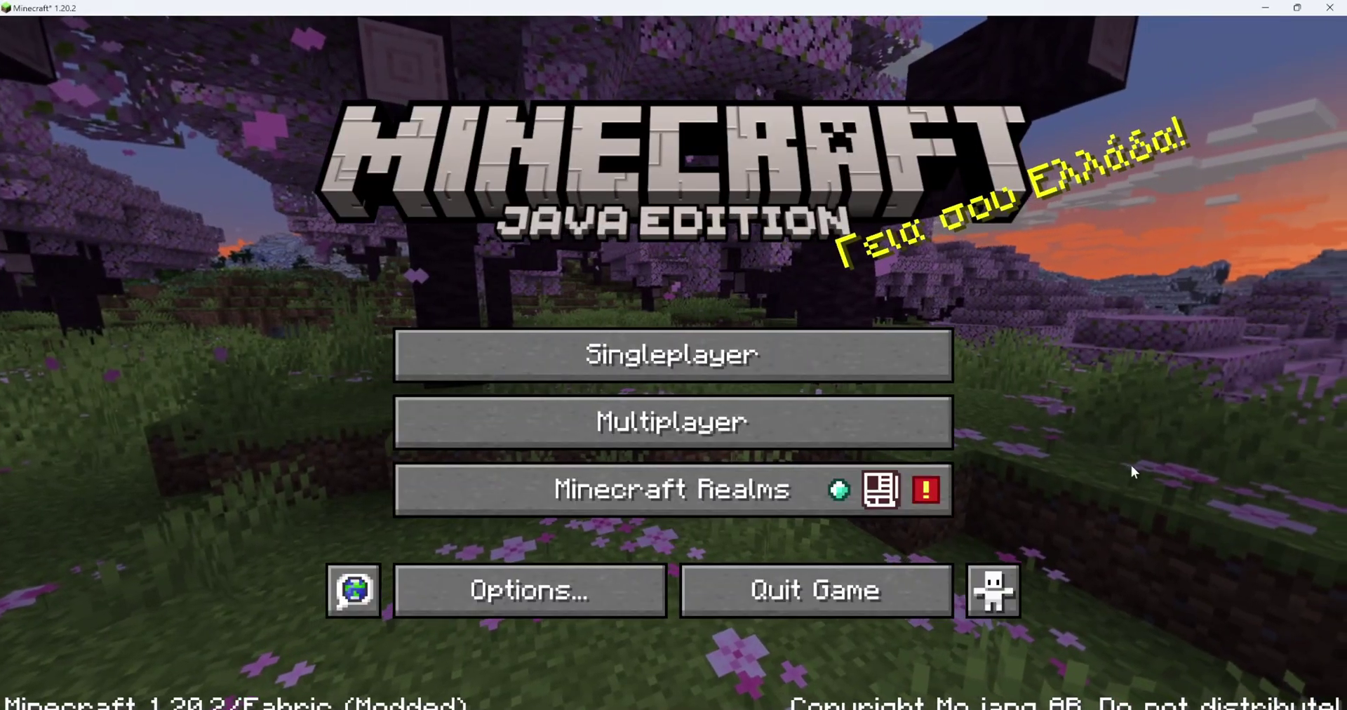
Go to Options > Video Settings > Shader Packs in the game
click(581, 598)
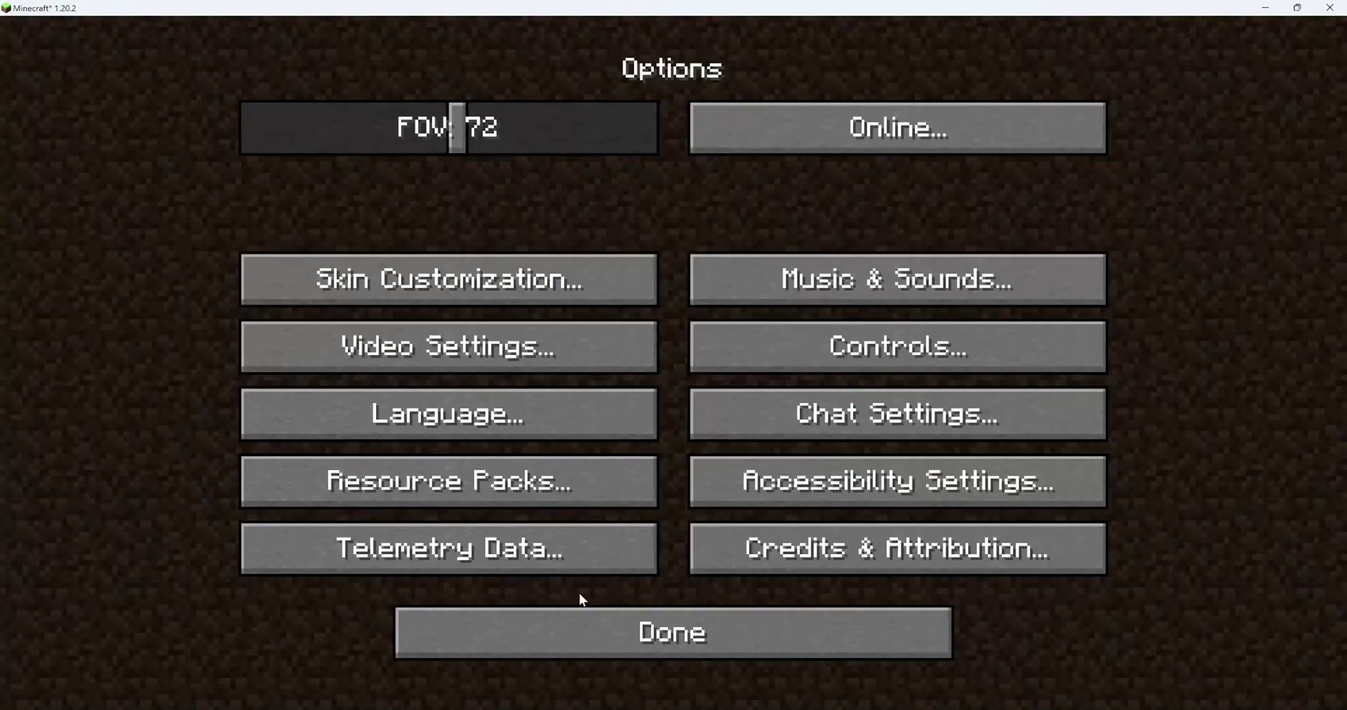
click(469, 359)
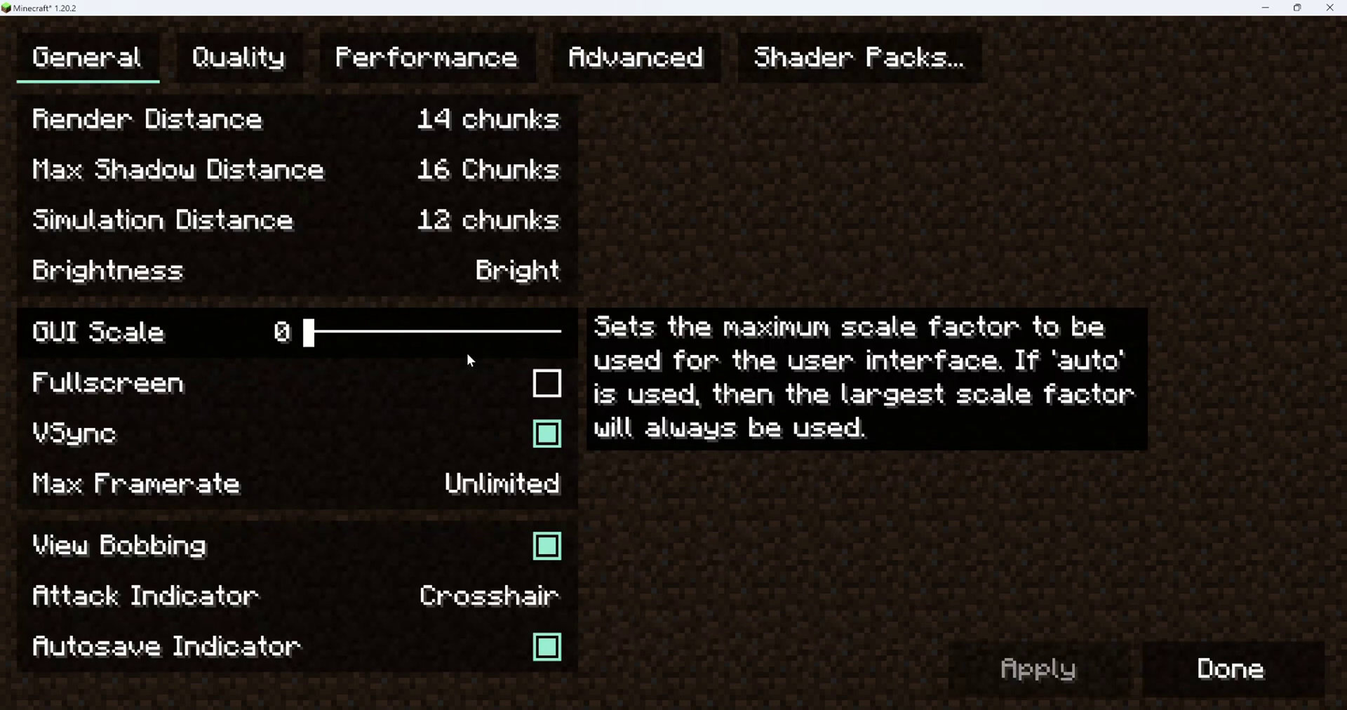
click(823, 77)
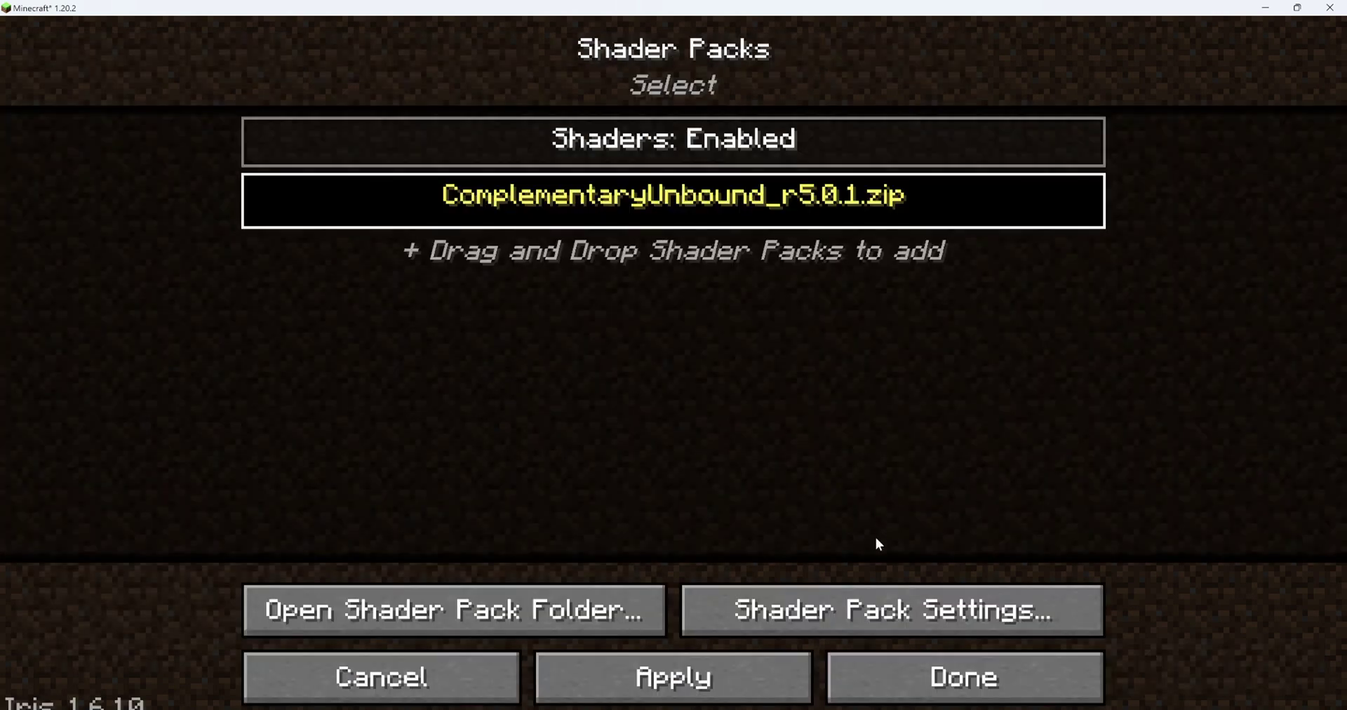
Open the Complementary Unbound shader settings and look through its Performance Settings
click(891, 610)
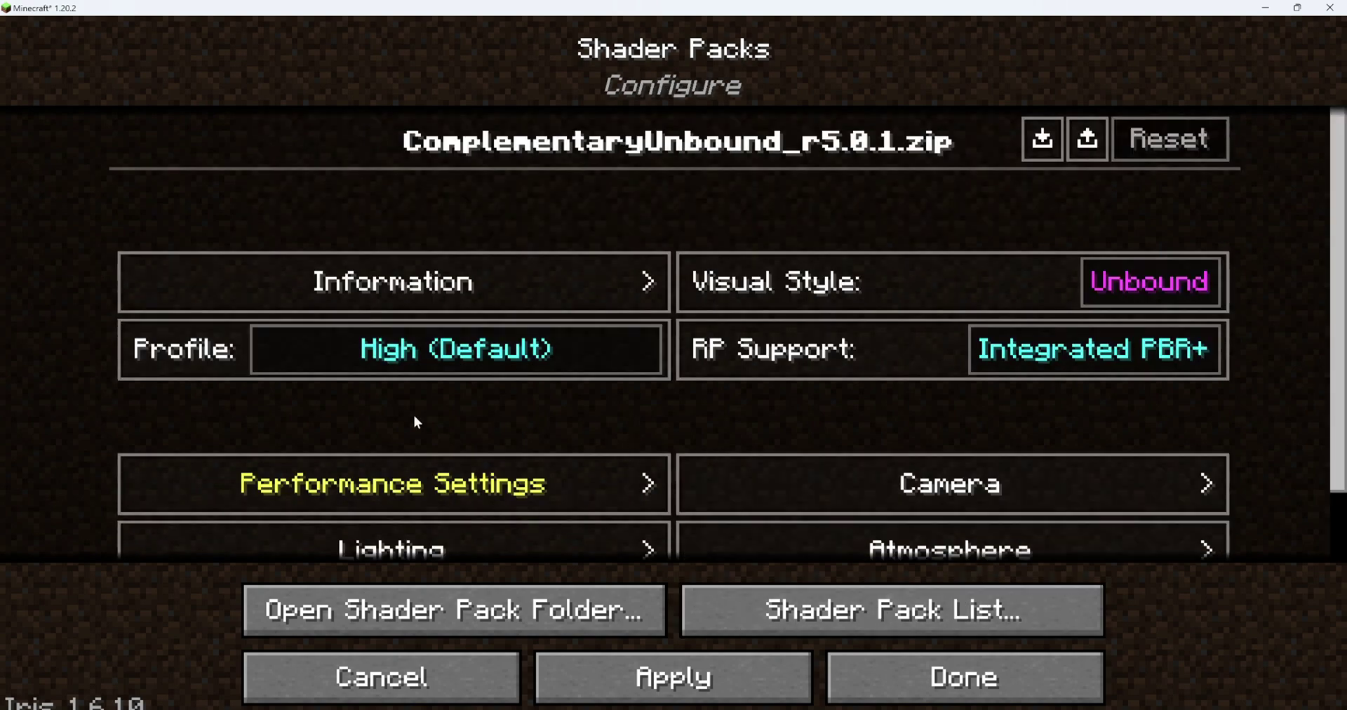
mouse_move(423, 359)
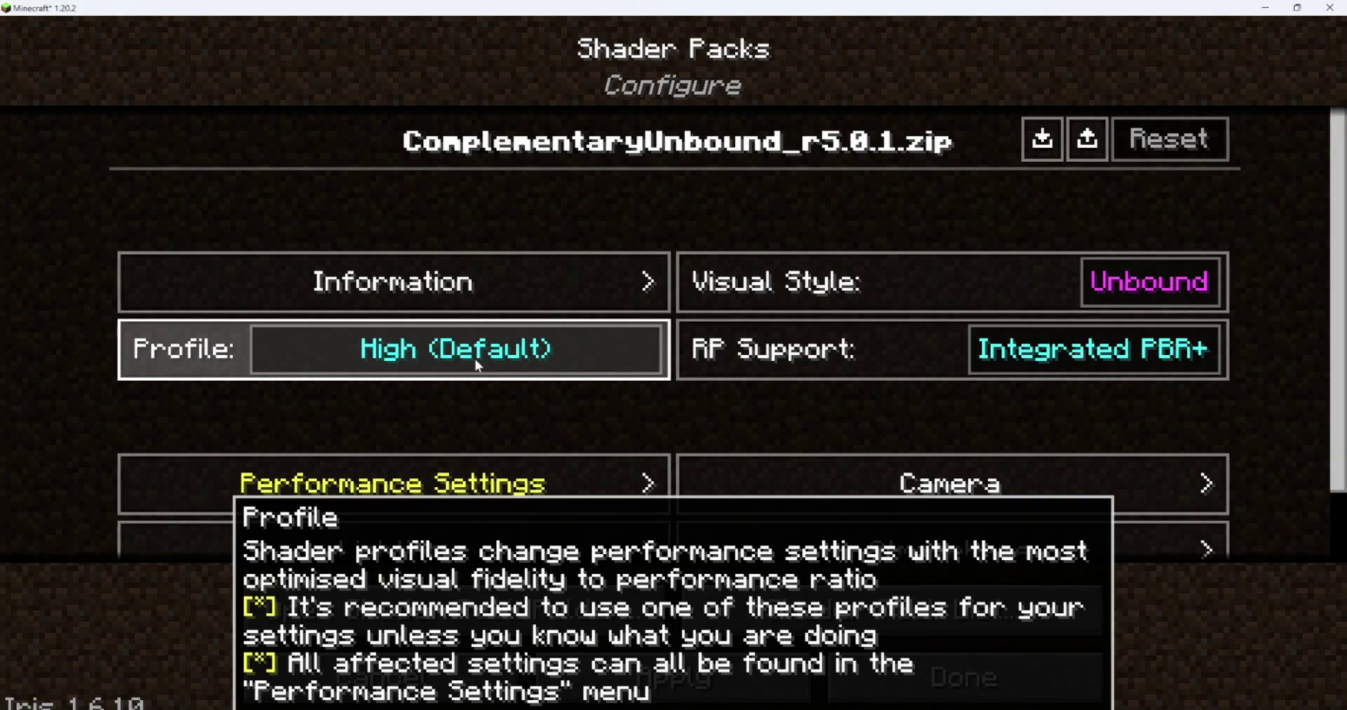
scroll(660, 327, down, 3)
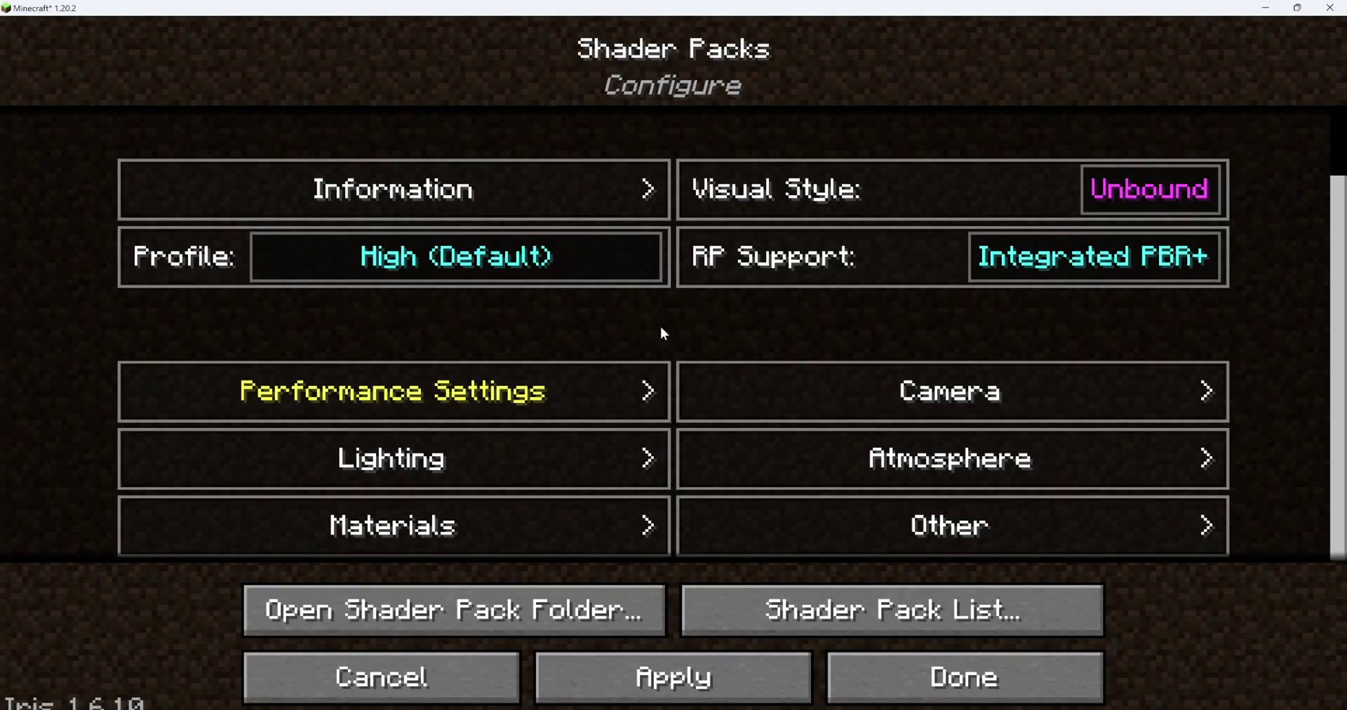
click(536, 385)
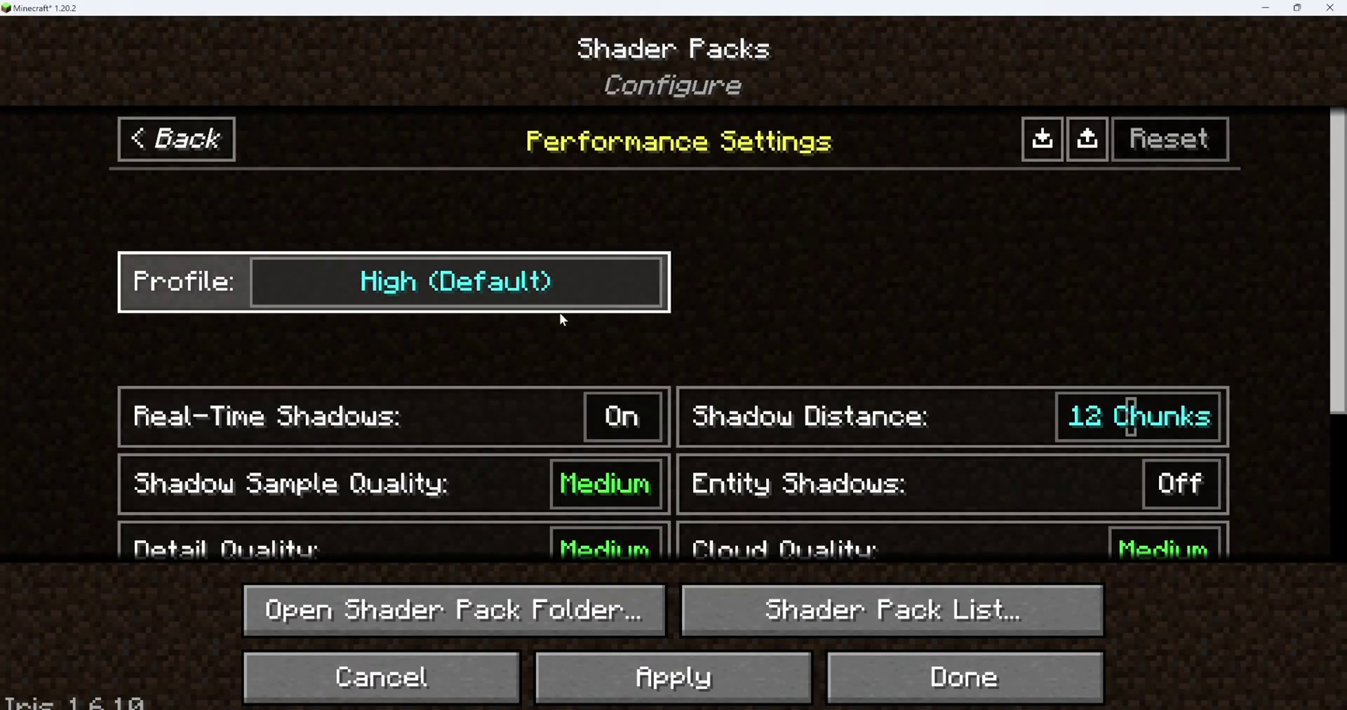
scroll(559, 312, down, 2)
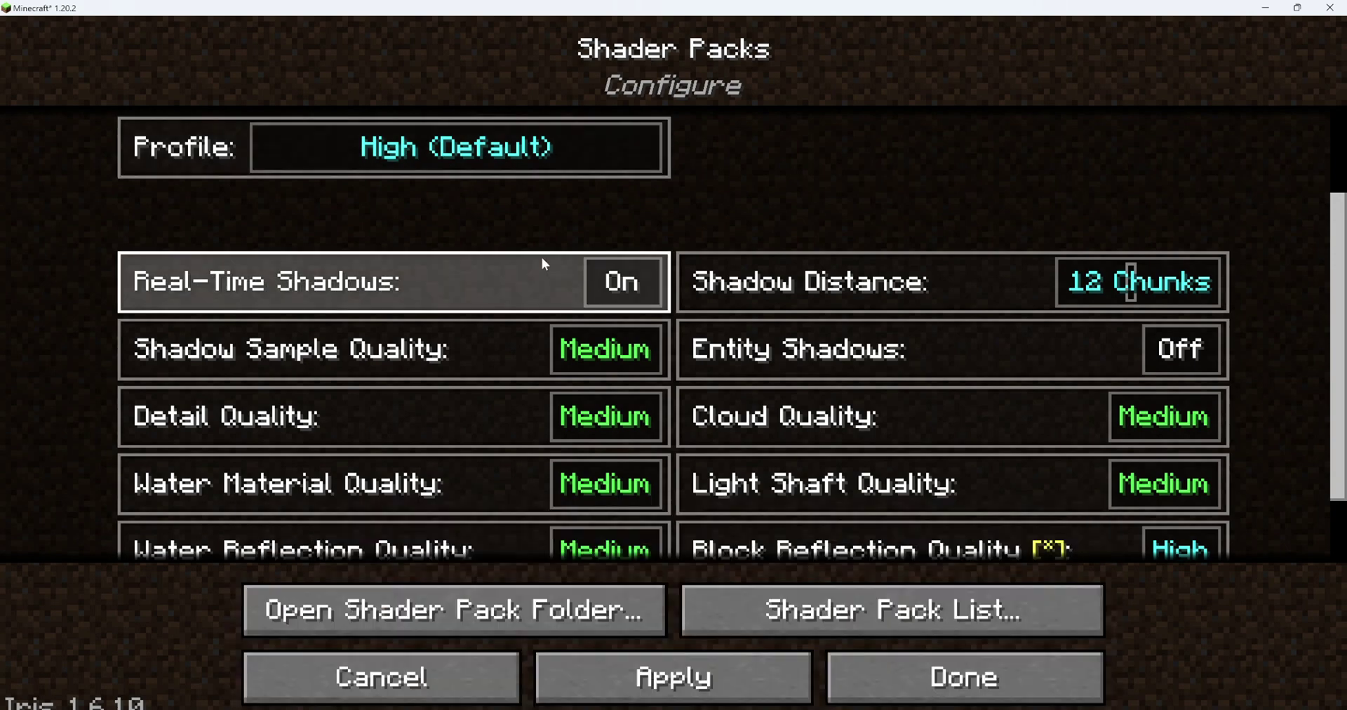
scroll(541, 257, down, 1)
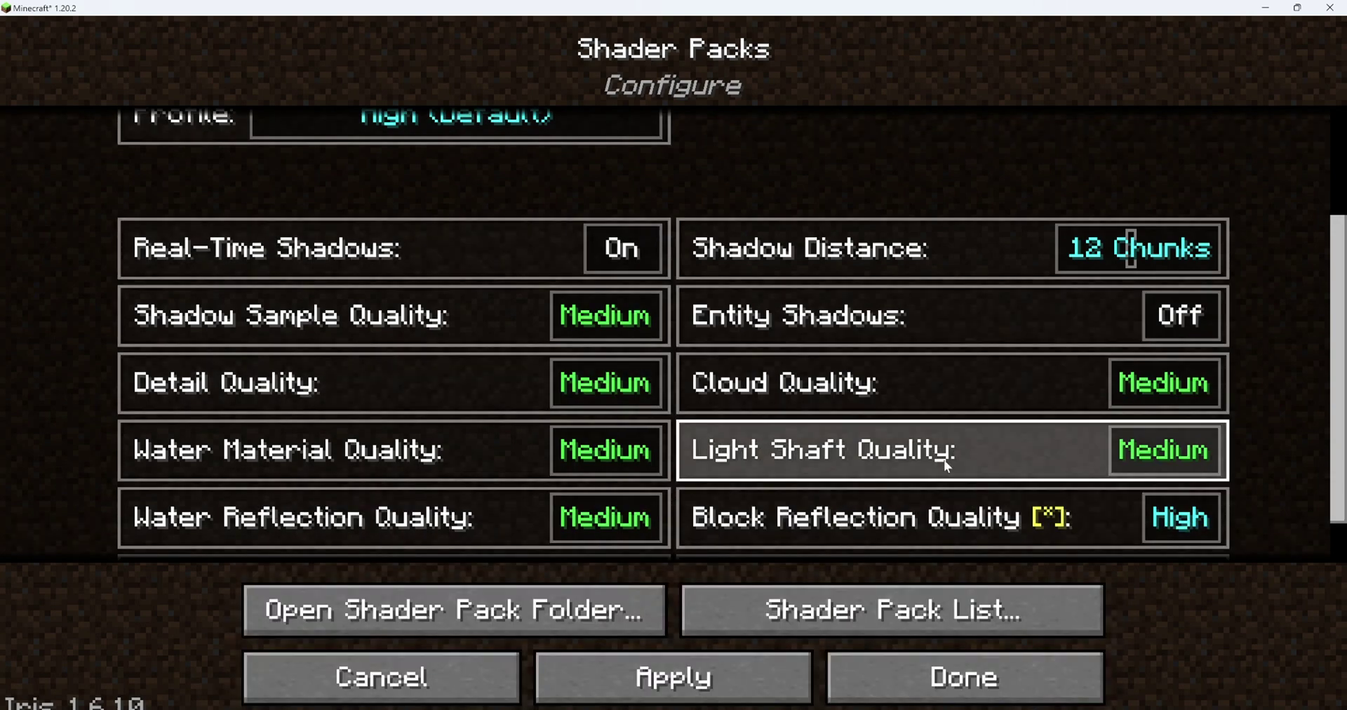
scroll(944, 460, down, 1)
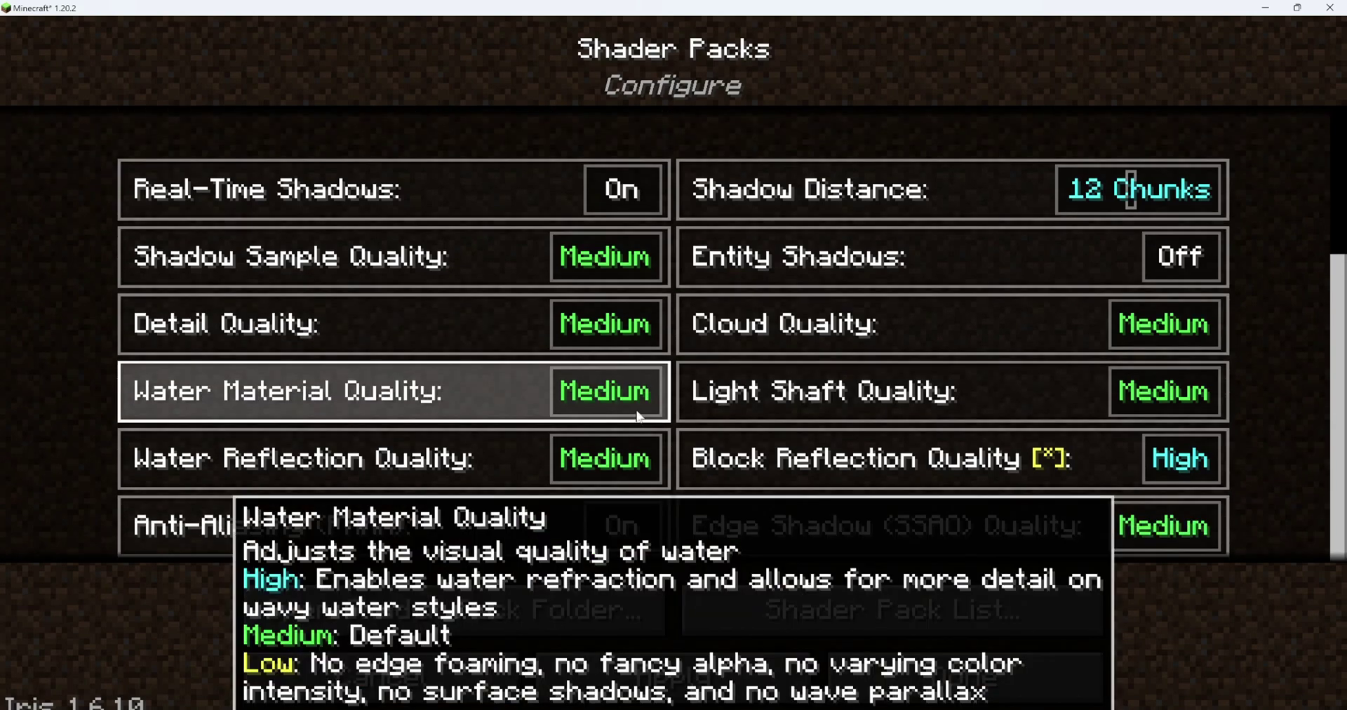
scroll(456, 380, up, 3)
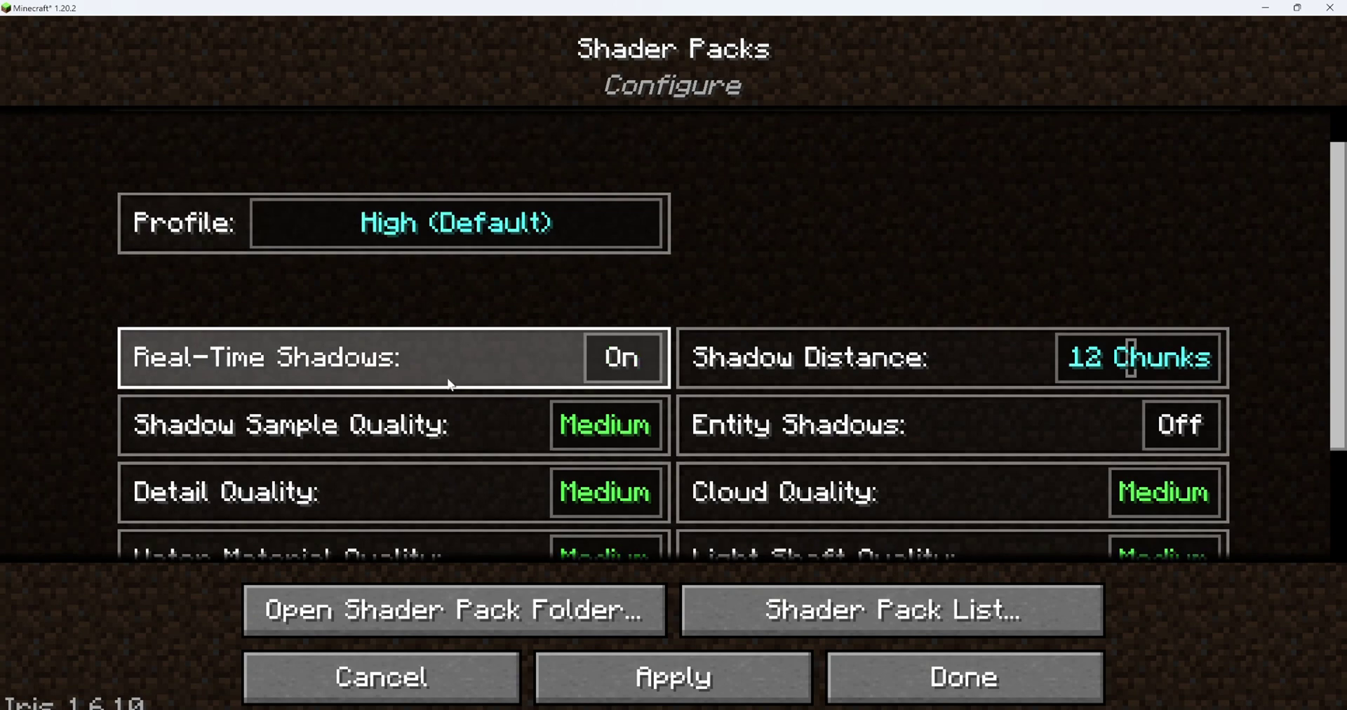
scroll(449, 383, up, 1)
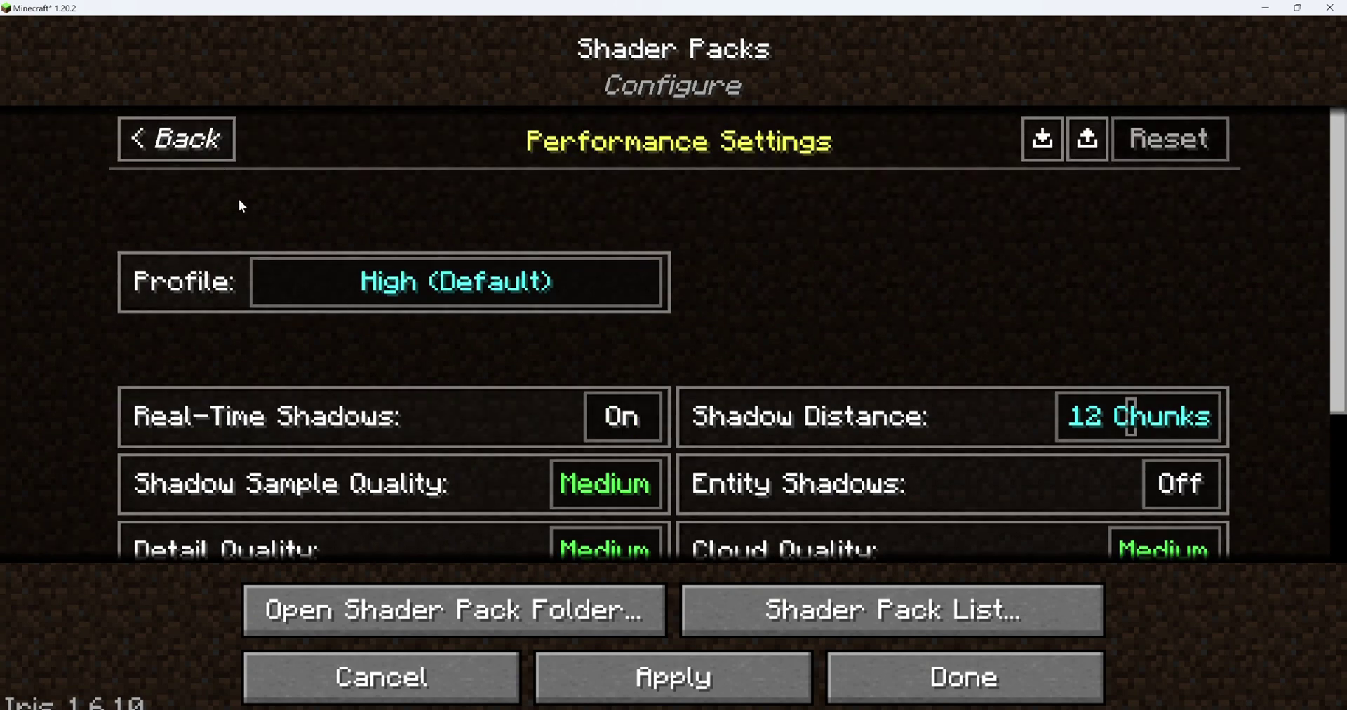
click(191, 140)
Look through the Lighting options, then go to the Materials section
click(622, 472)
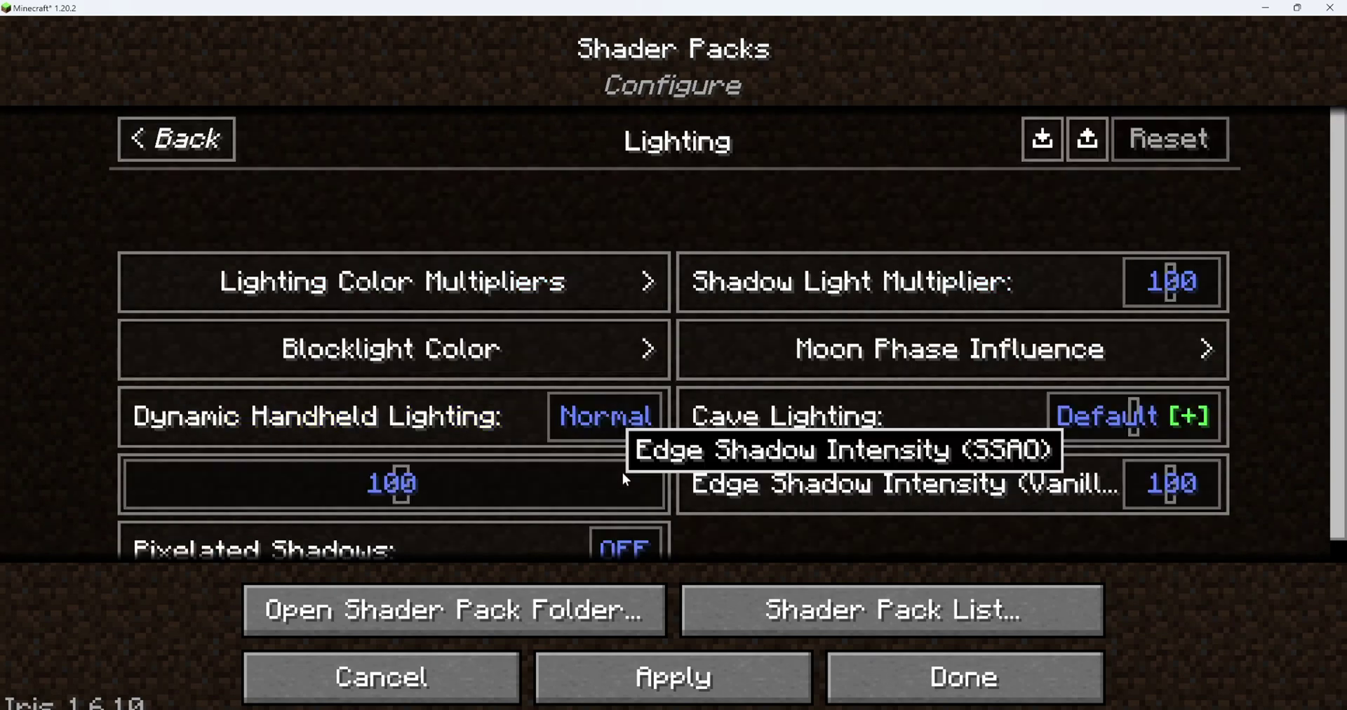
scroll(721, 499, down, 1)
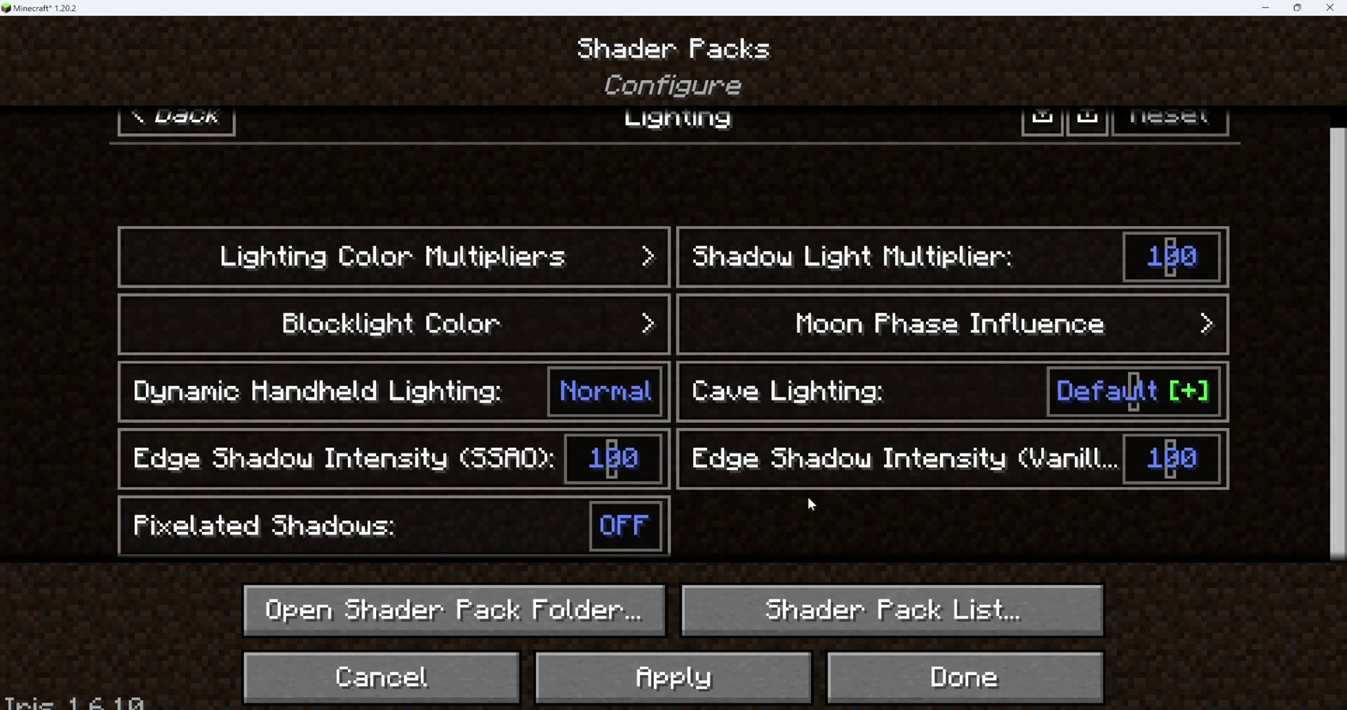
click(172, 126)
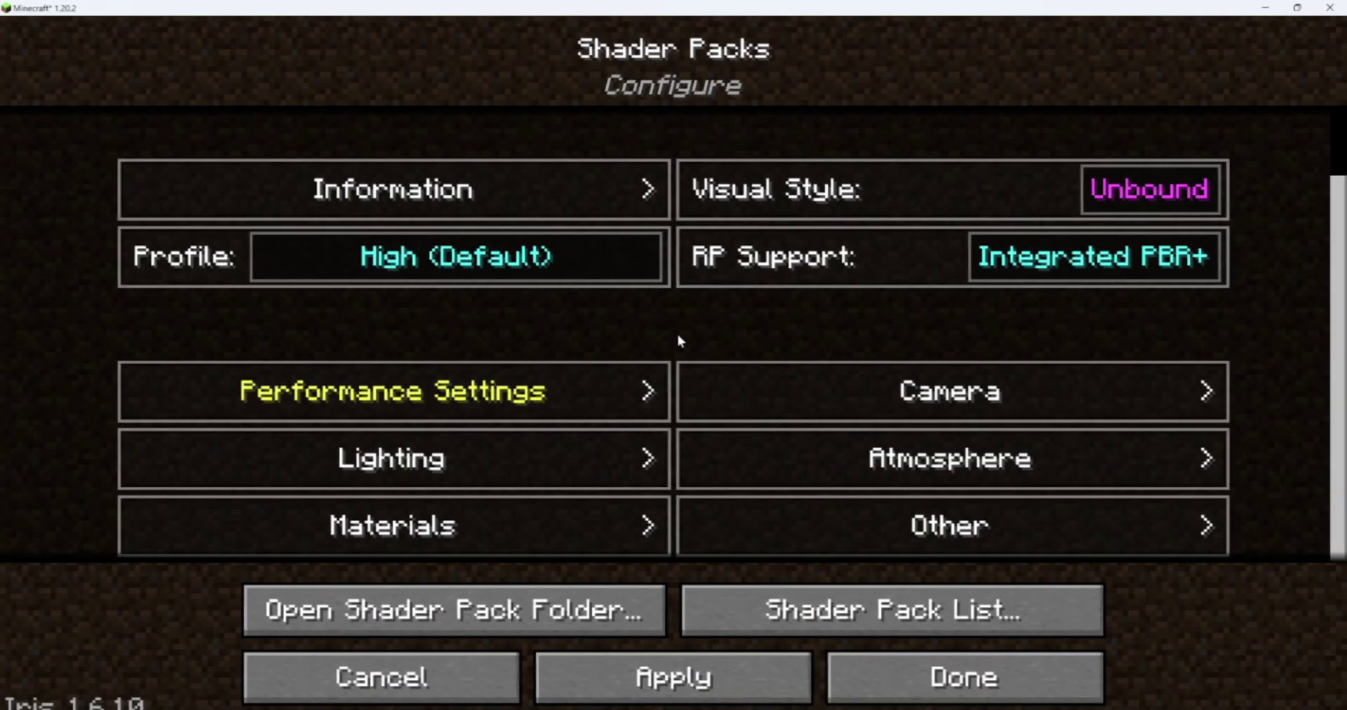
click(494, 536)
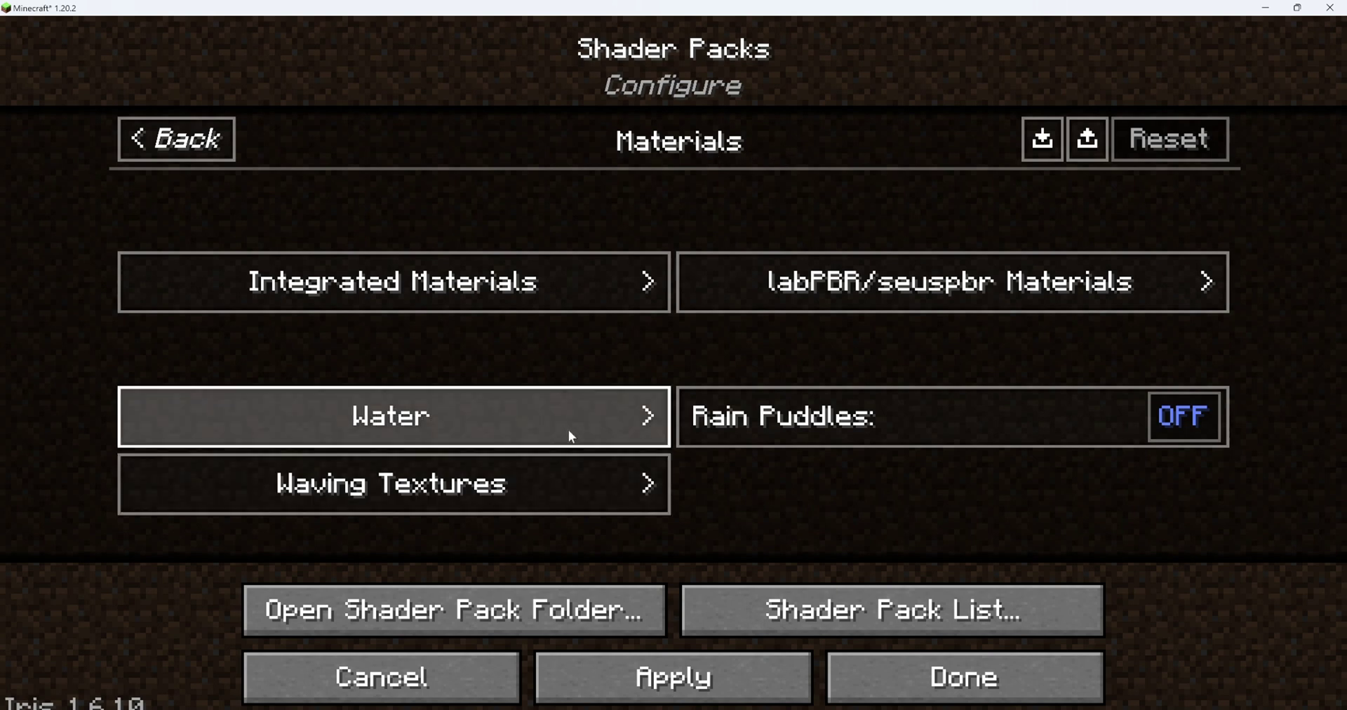
Set the water style to Reimagined + Waves and return to Materials
click(534, 418)
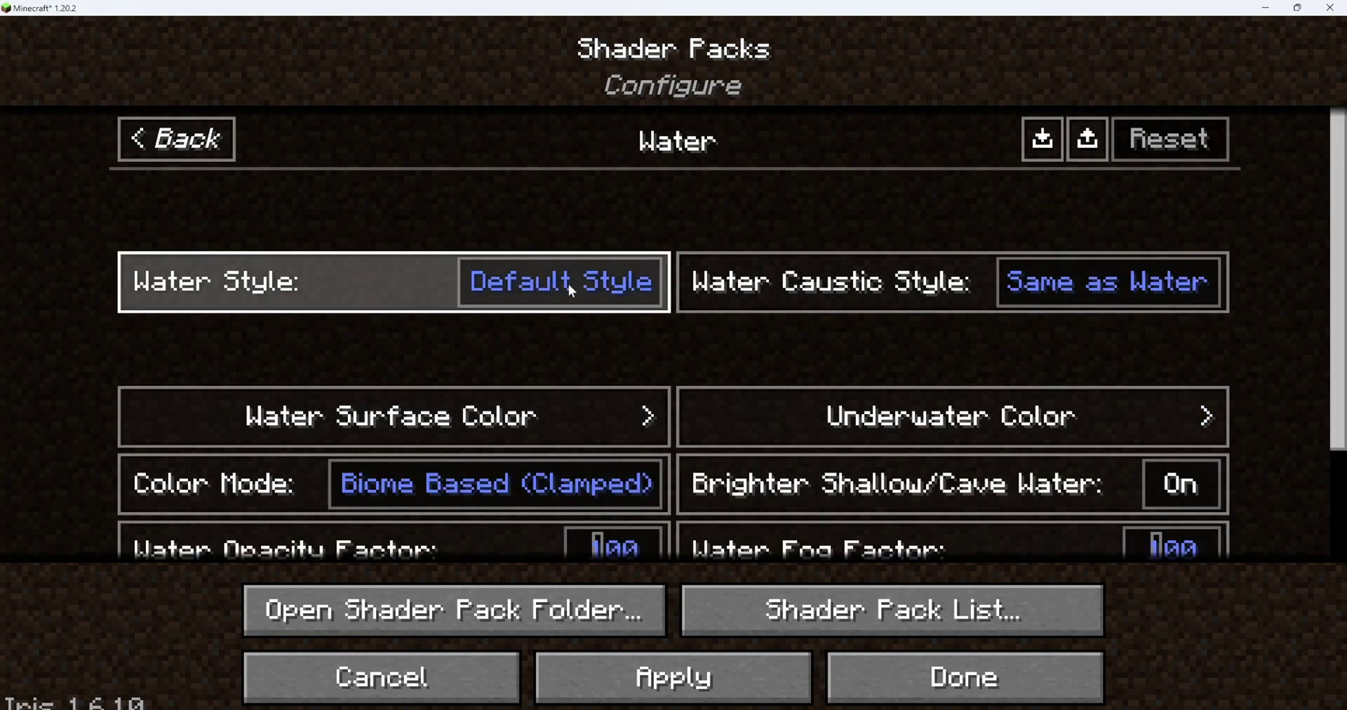
click(605, 288)
click(605, 287)
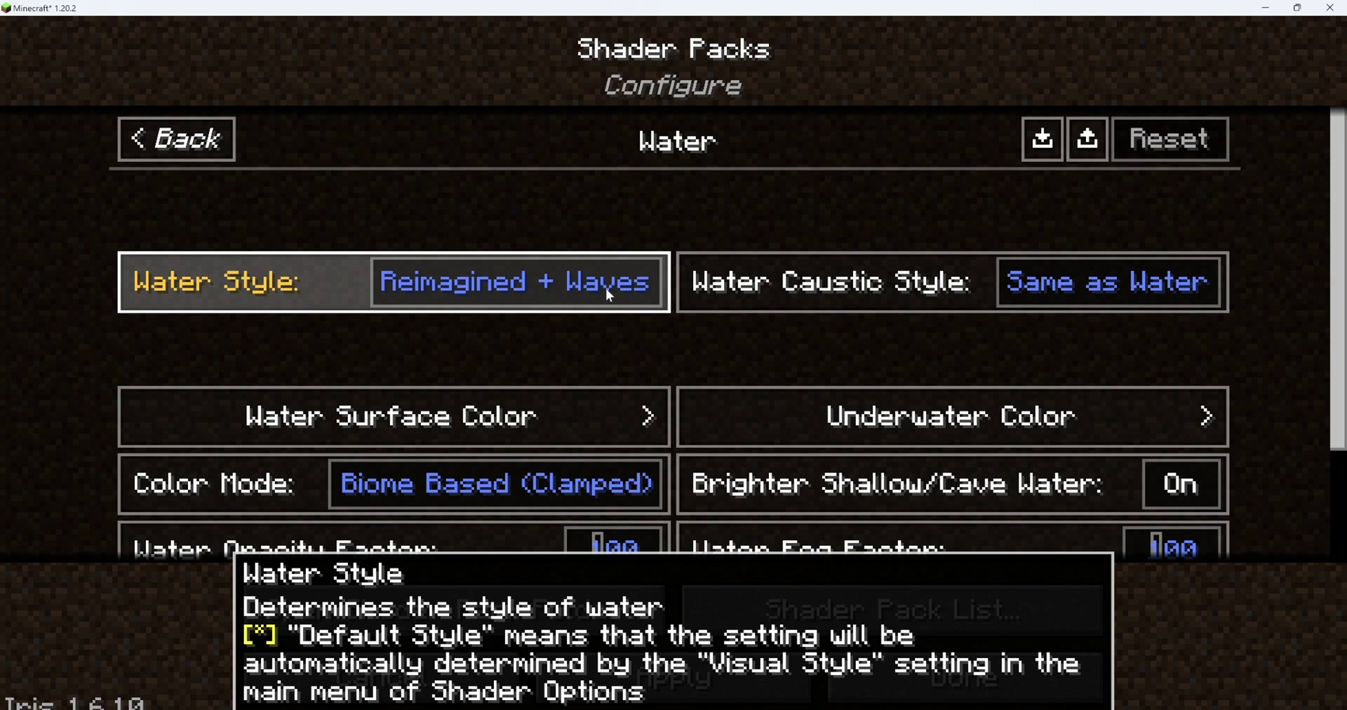
key(Escape)
Turn Waving Leaves on in Waving Textures, leaving speed and intensity at 1.00, then go back
click(599, 498)
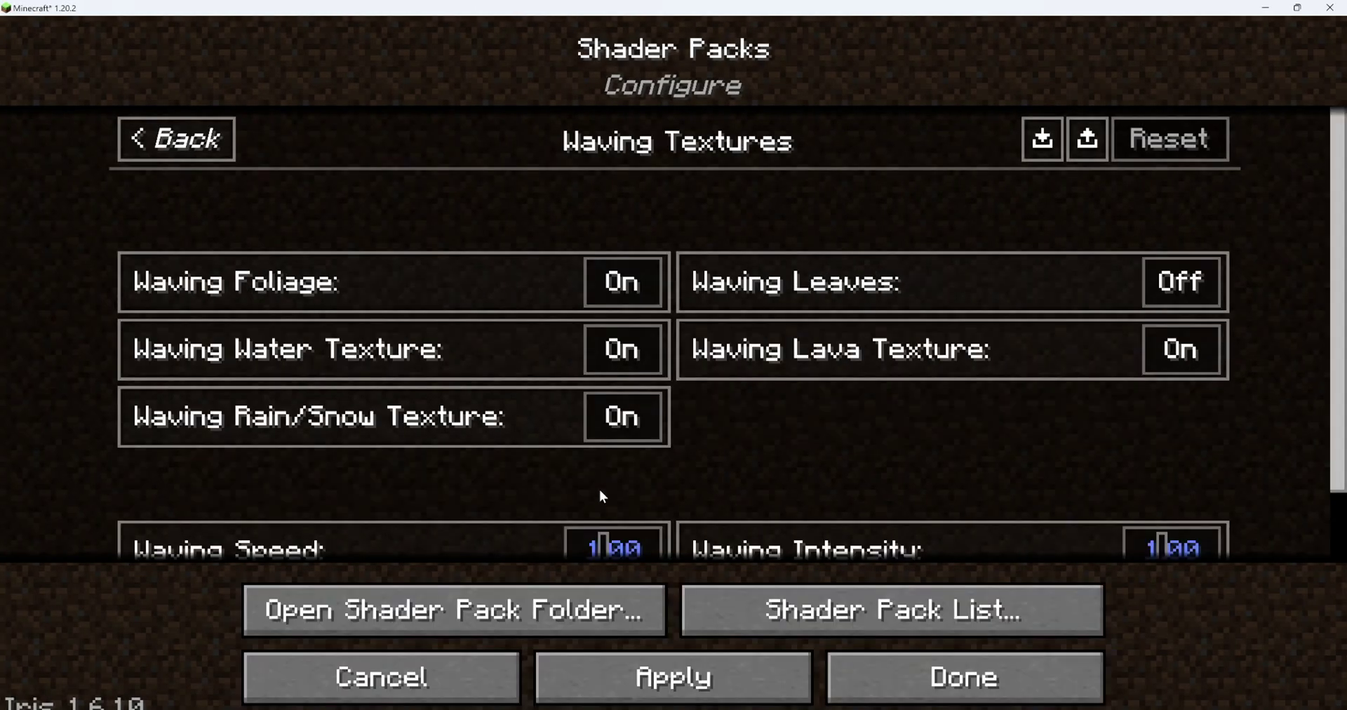
click(1189, 285)
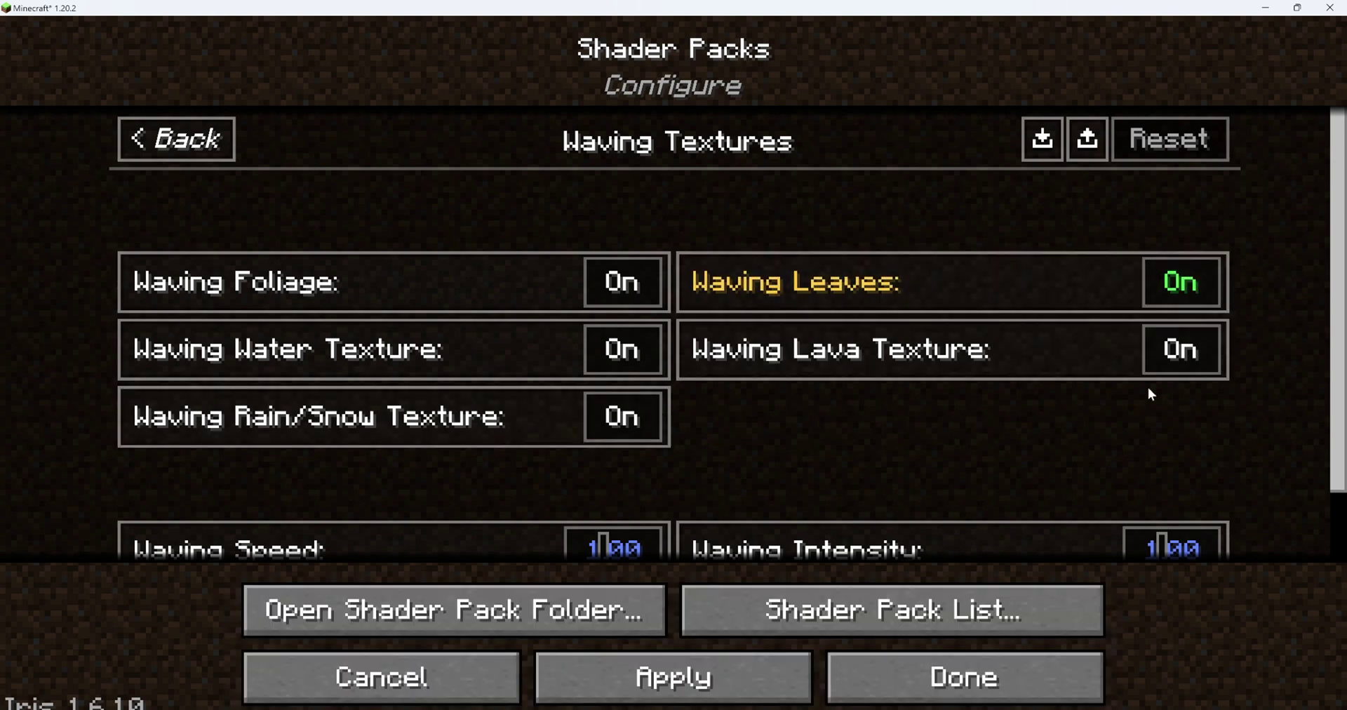
mouse_move(1079, 294)
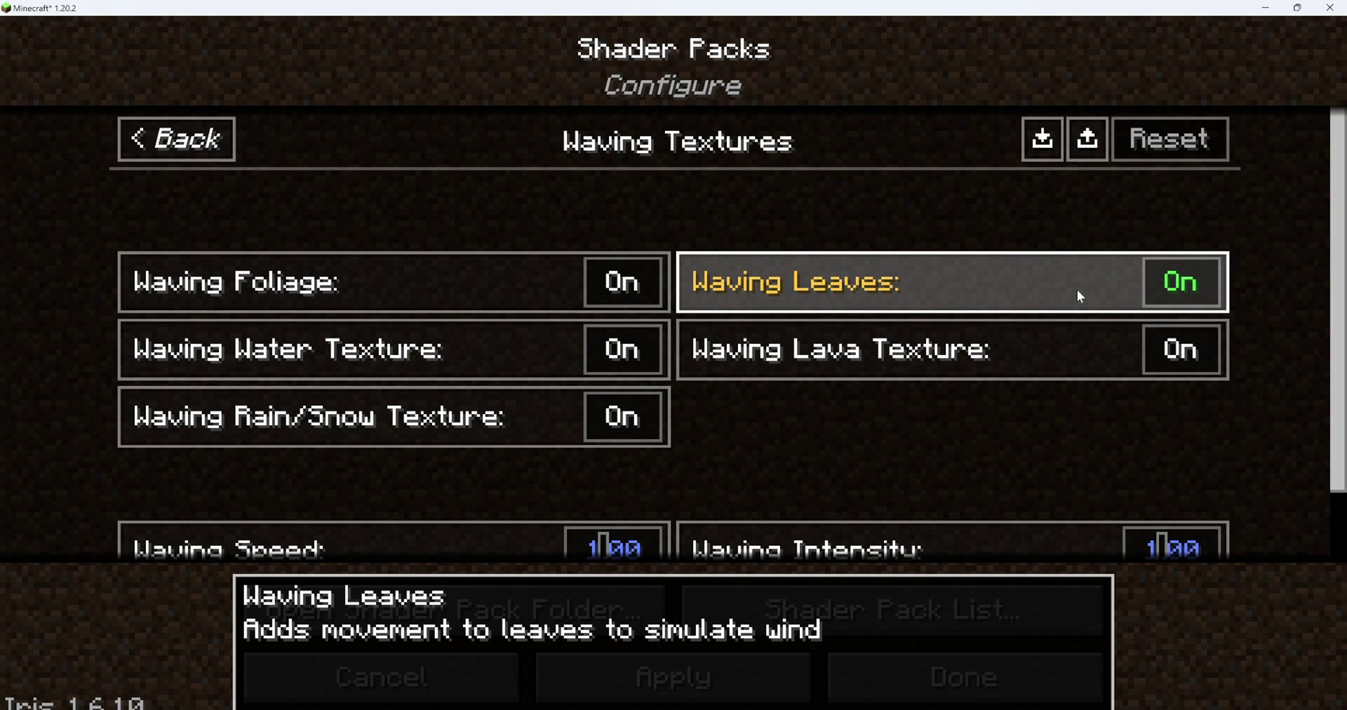
scroll(715, 452, down, 2)
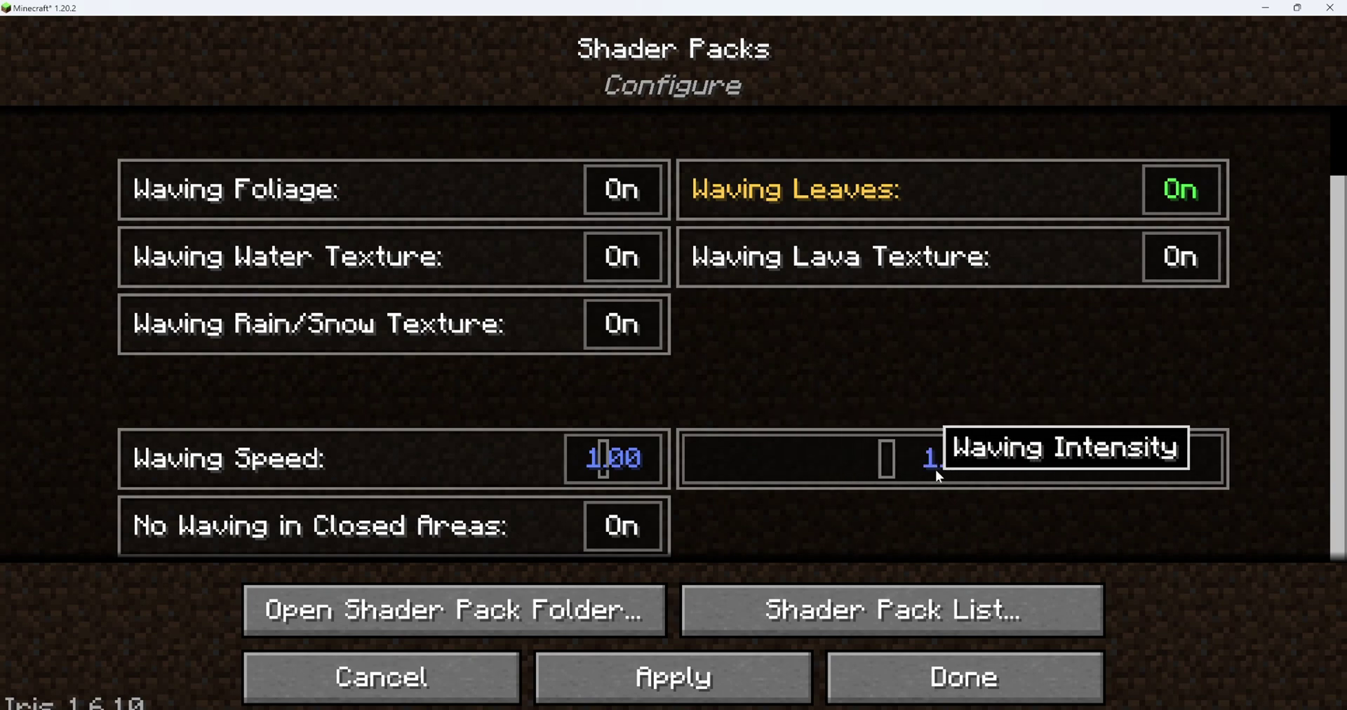
mouse_move(924, 468)
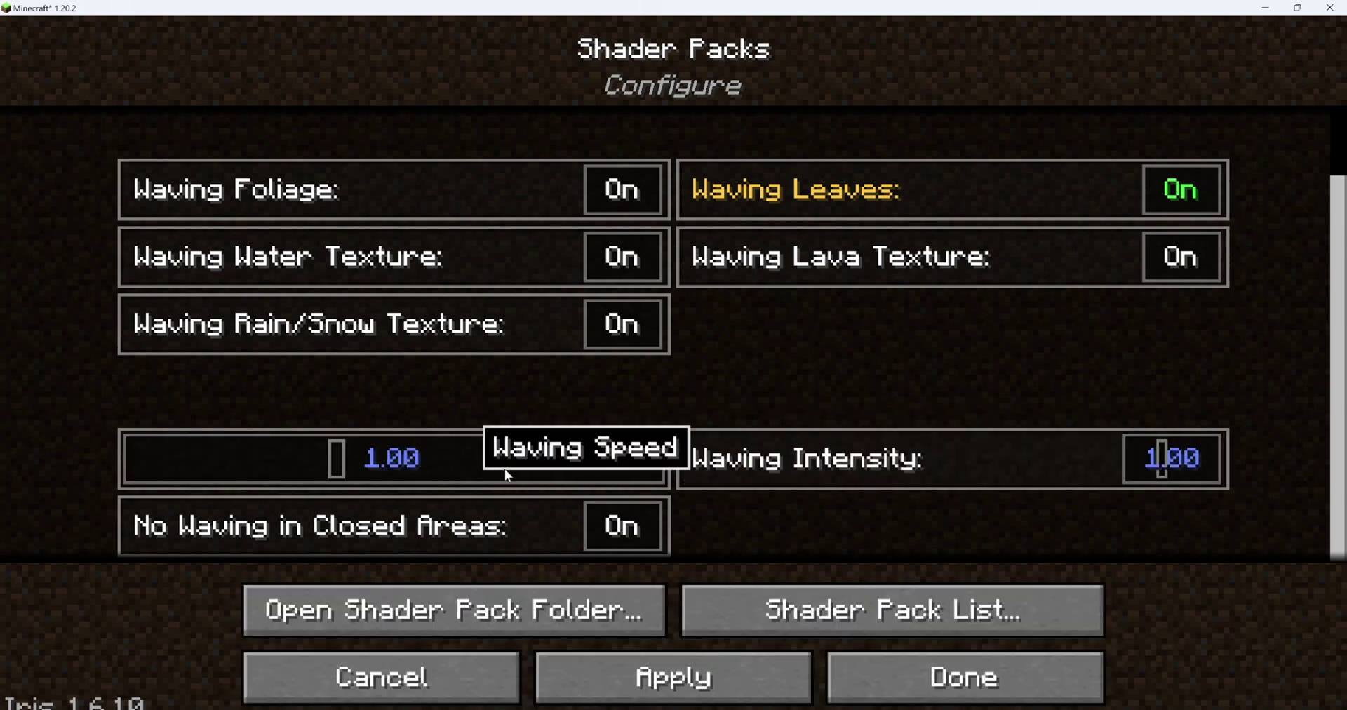
scroll(742, 527, up, 3)
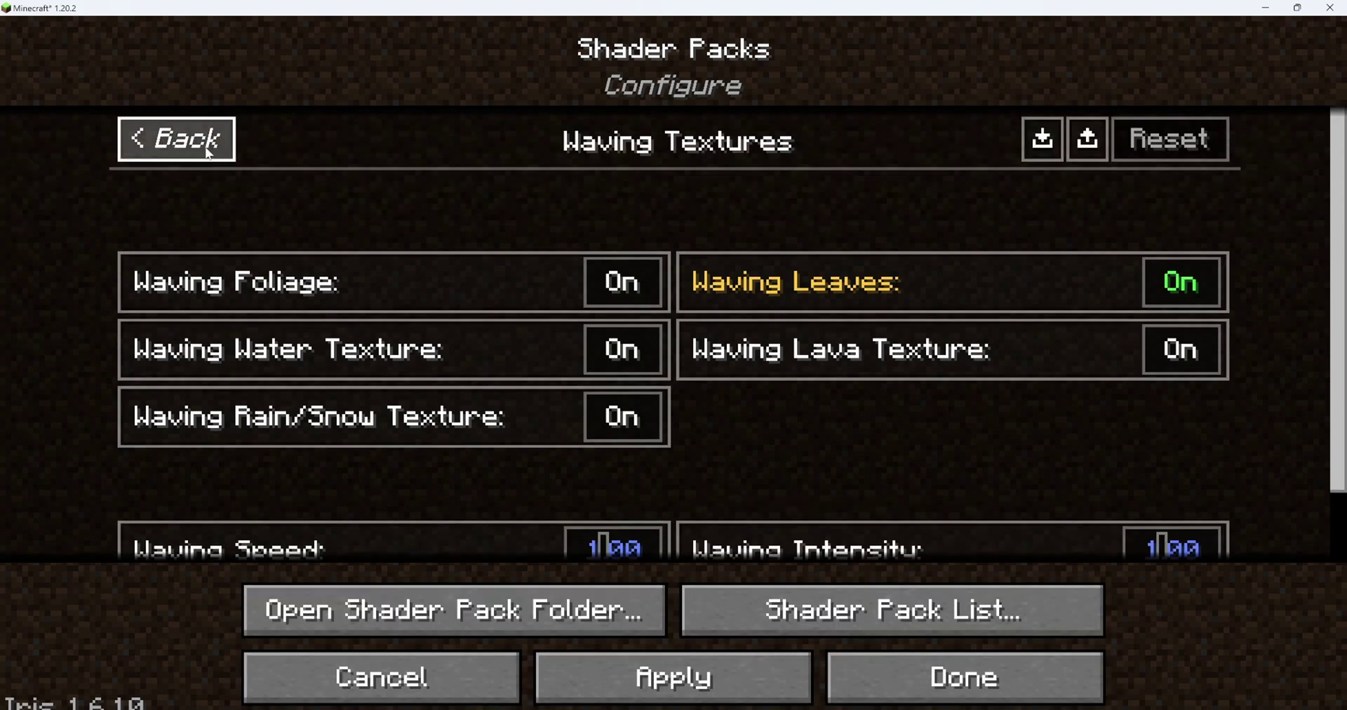
click(176, 138)
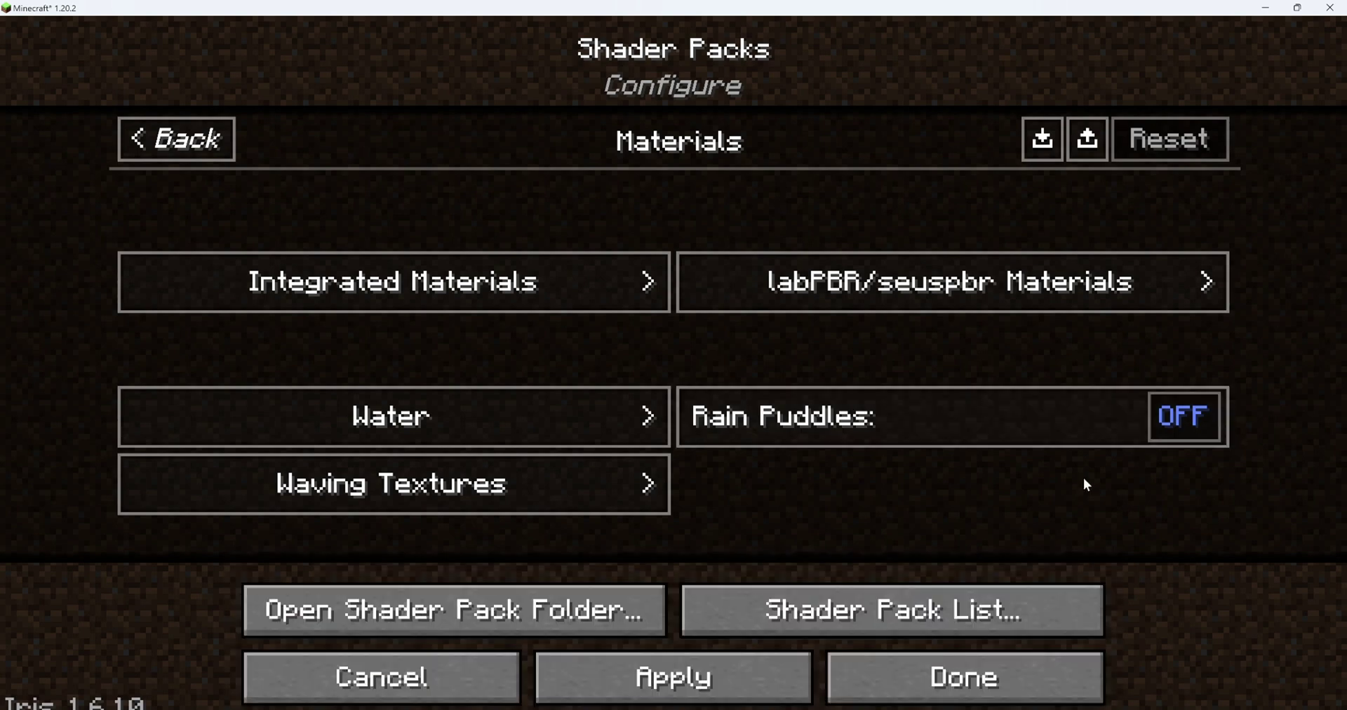
Cycle Rain Puddles until it reads ON - Puddles
click(1195, 444)
click(1122, 432)
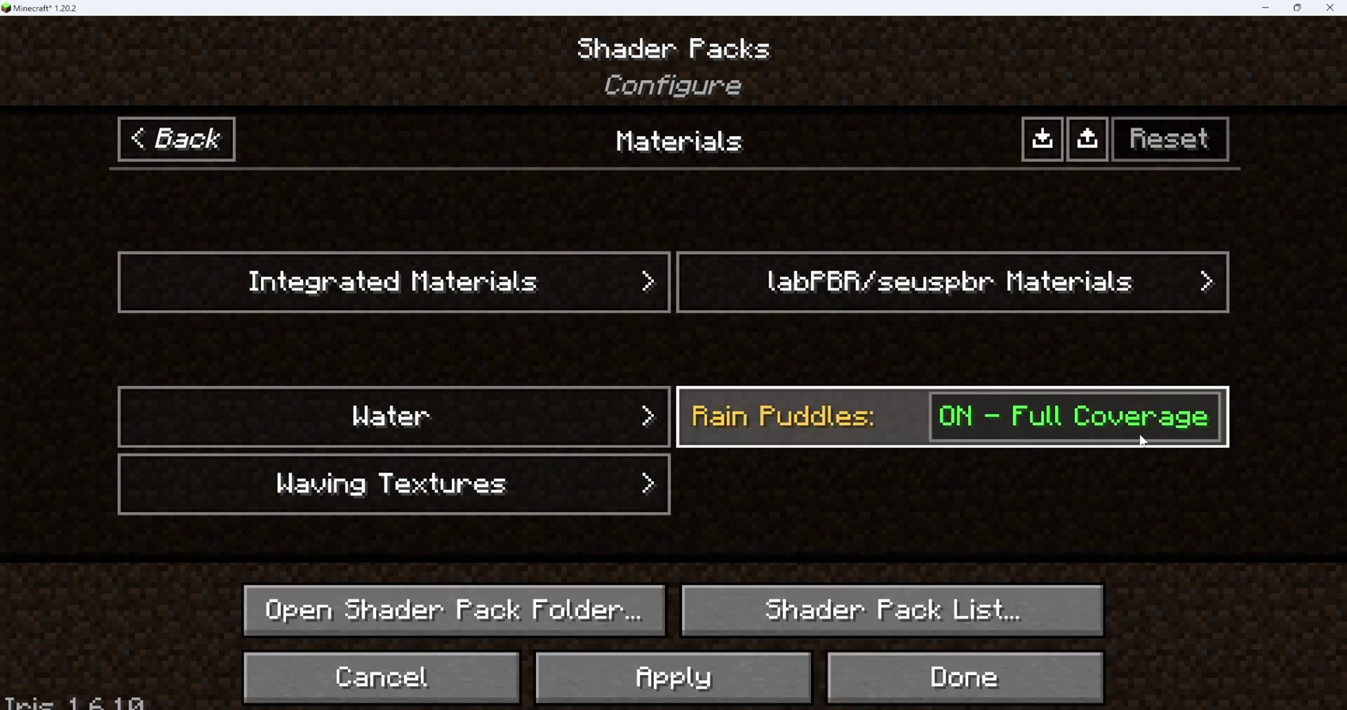
click(1032, 428)
click(1029, 424)
click(1101, 427)
click(1101, 427)
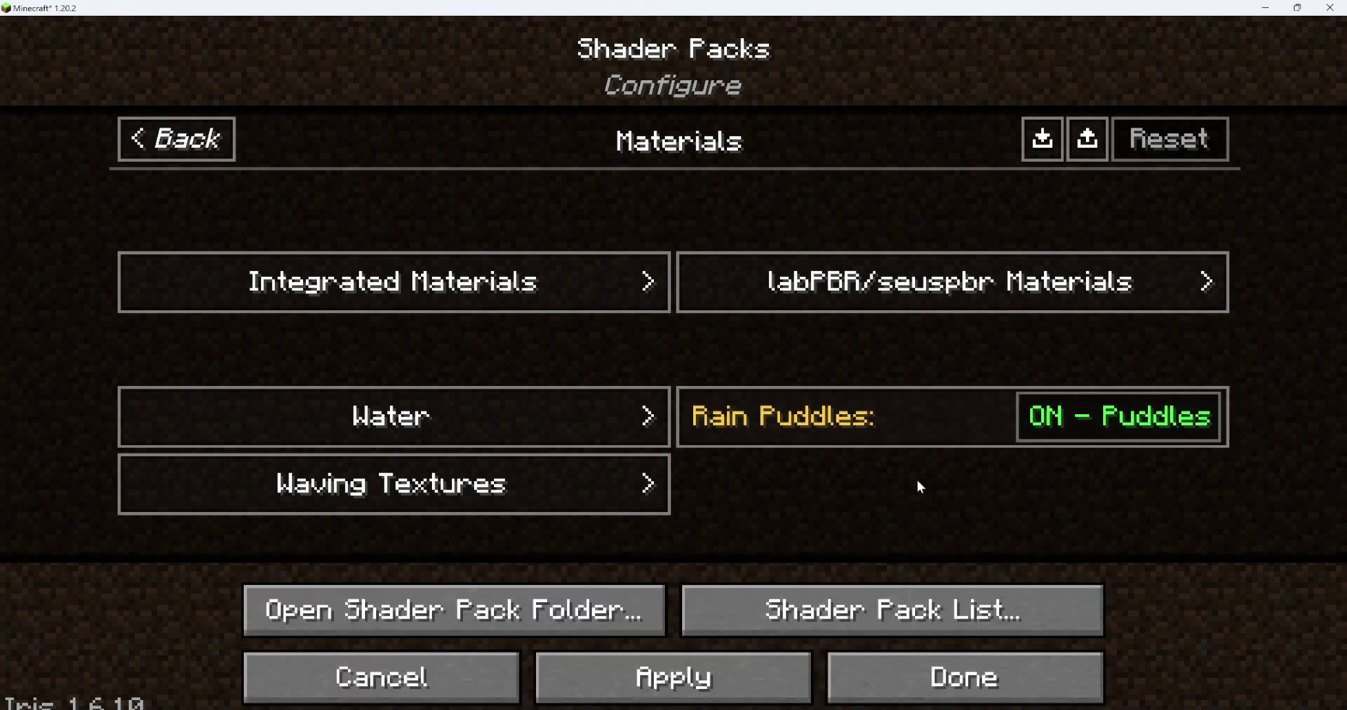
View the Integrated Materials options, with Generated Normals and Coated Textures Off
mouse_move(1068, 424)
click(593, 301)
scroll(614, 428, down, 3)
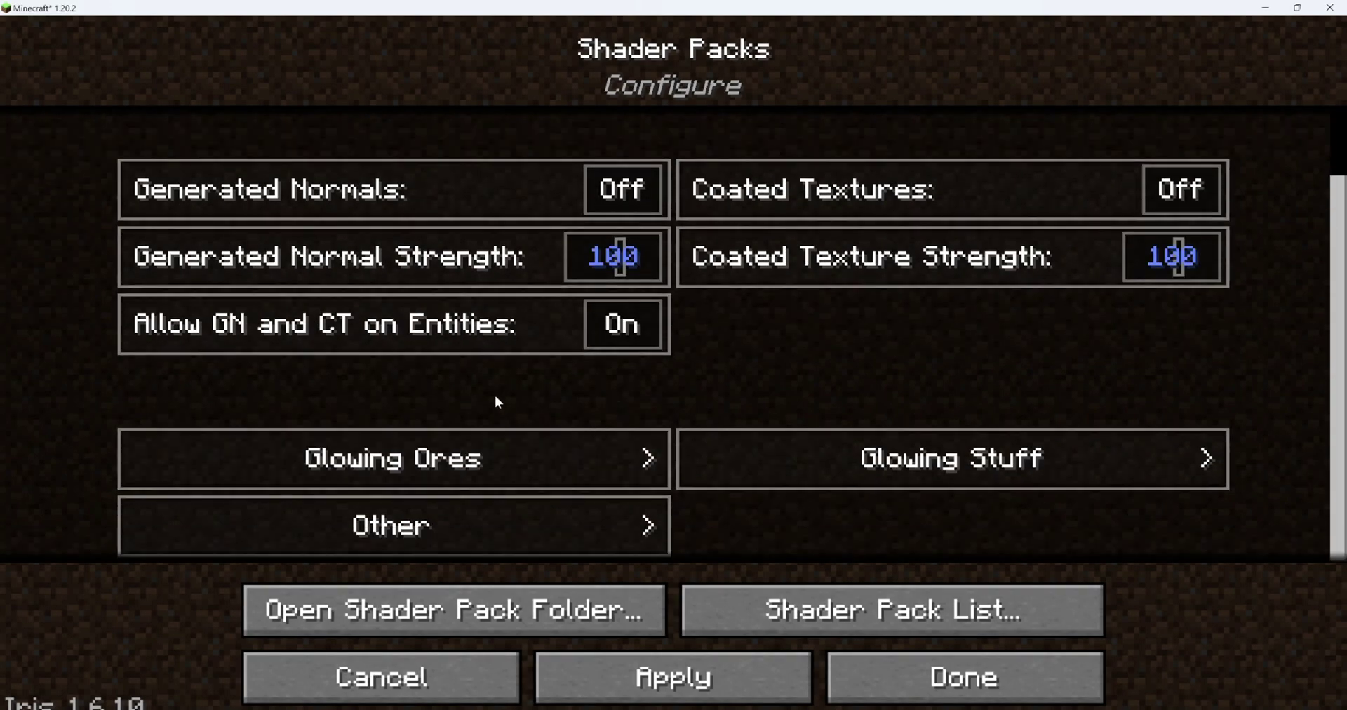
Switch Enable Glowing Ores ON in the Glowing Ores settings
click(488, 470)
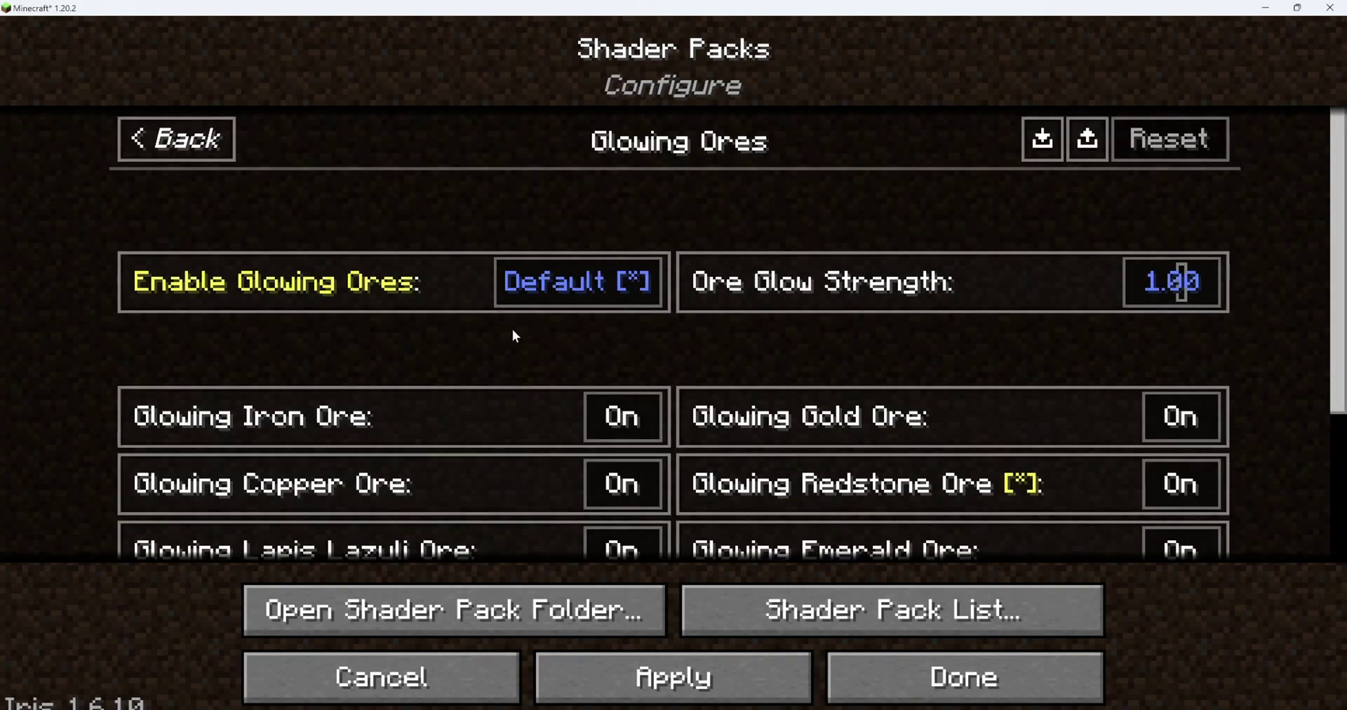
scroll(622, 344, down, 1)
click(609, 256)
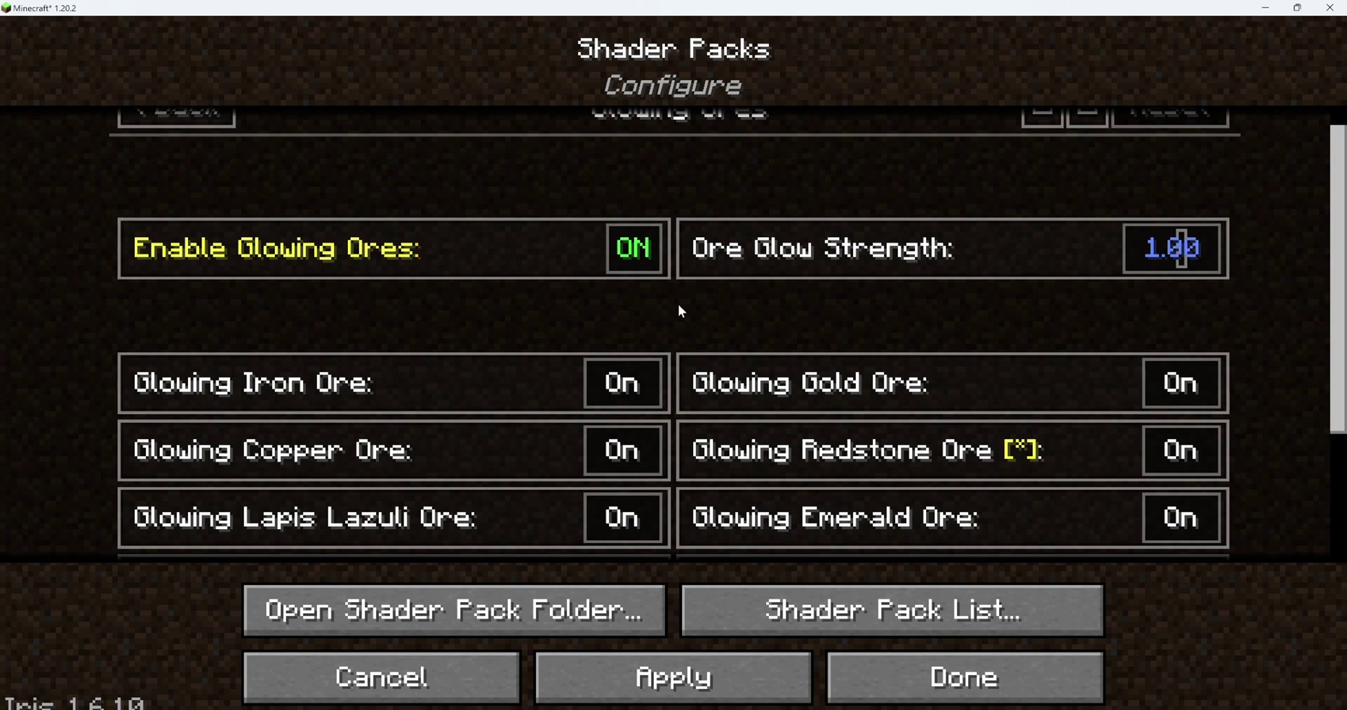
scroll(679, 309, down, 6)
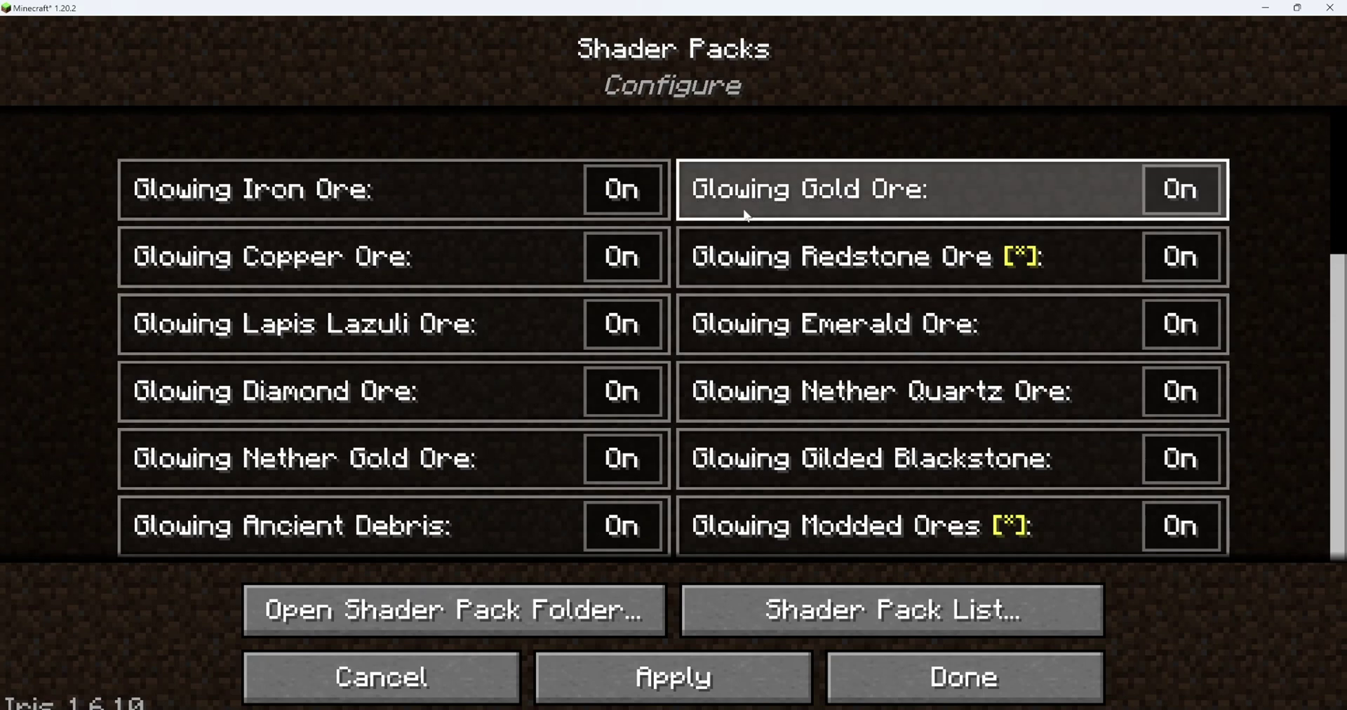
scroll(711, 464, up, 7)
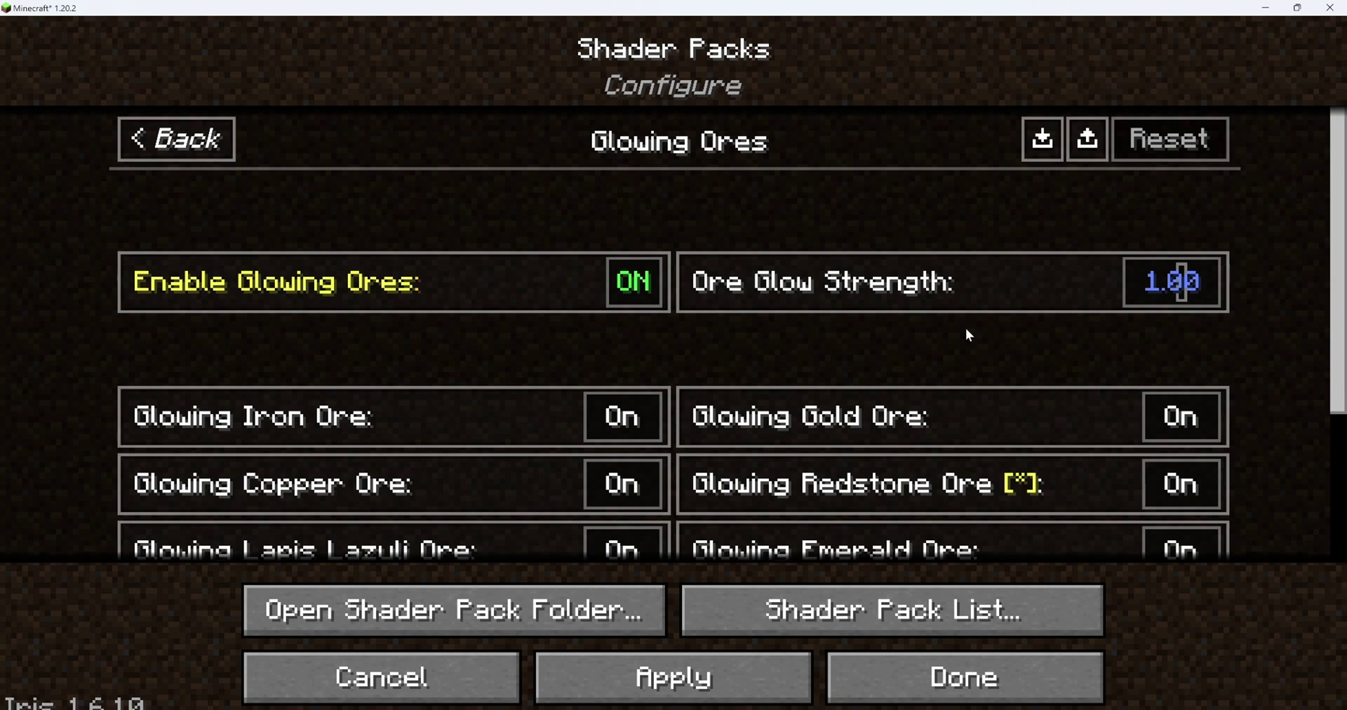
Return to the main shader options and go into the Camera settings
click(225, 138)
click(953, 481)
scroll(393, 414, down, 2)
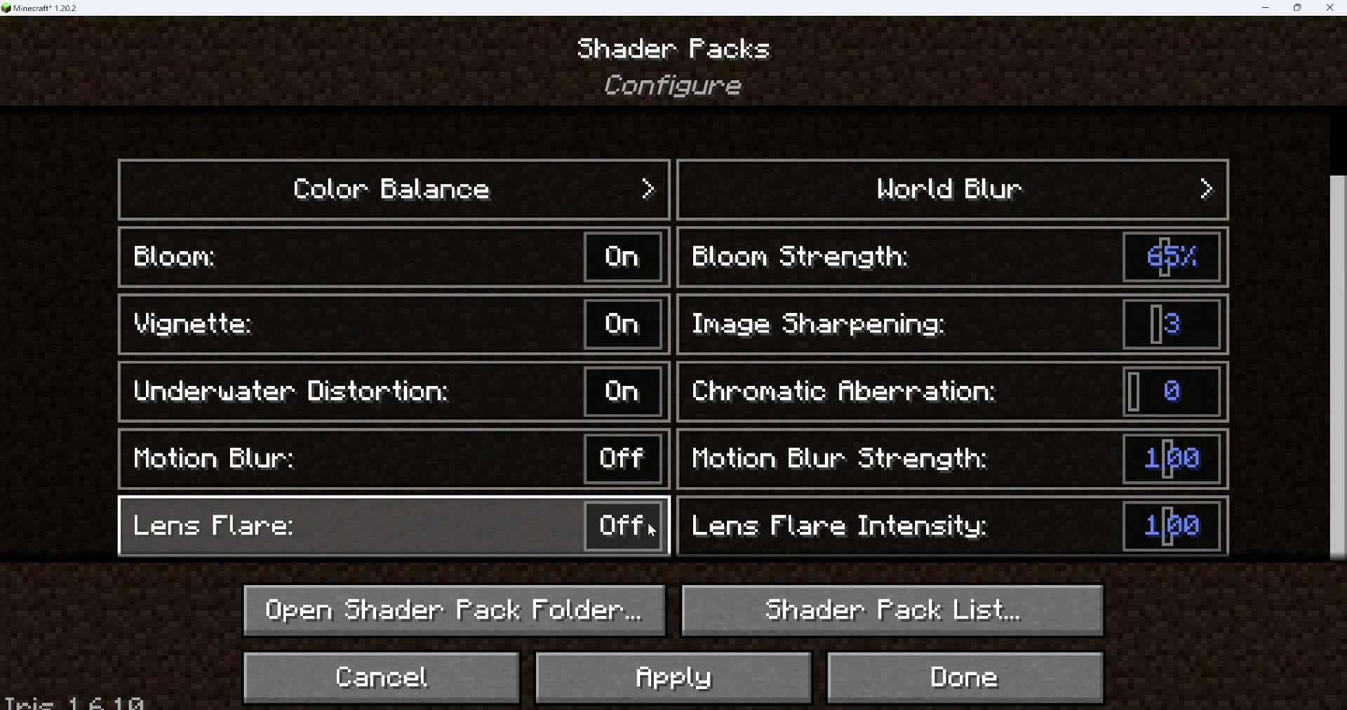
Read the Lens Flare description, then exit Camera settings unchanged to the main shader page
mouse_move(647, 523)
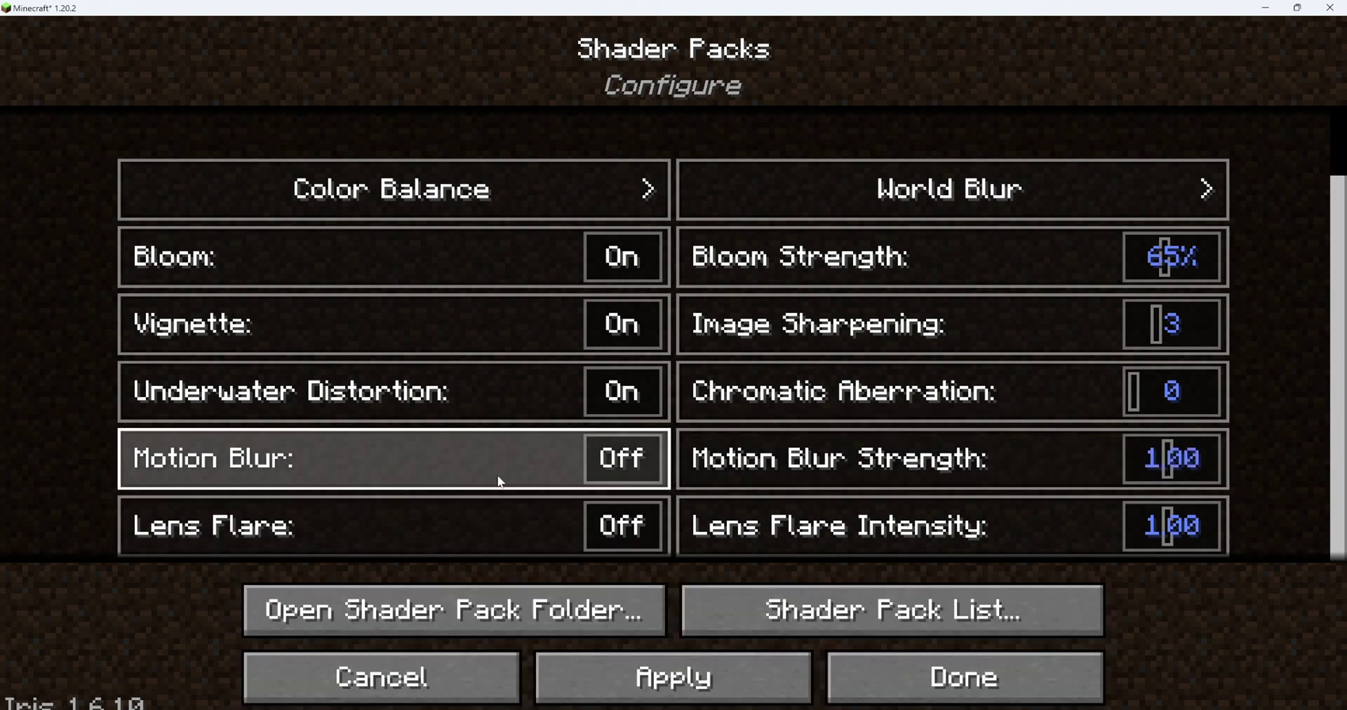
key(Escape)
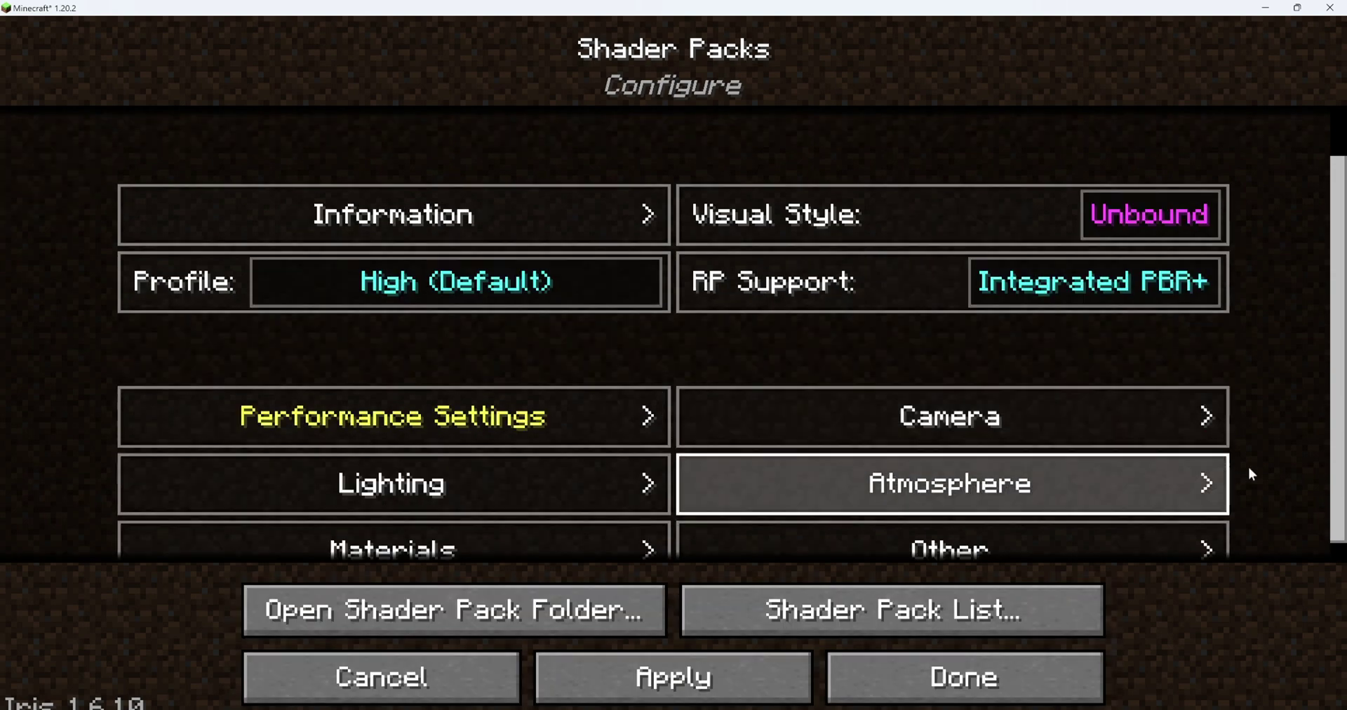
In Atmosphere > Clouds, cycle Cloud Style to Unbound, then go back to Atmosphere
click(1198, 484)
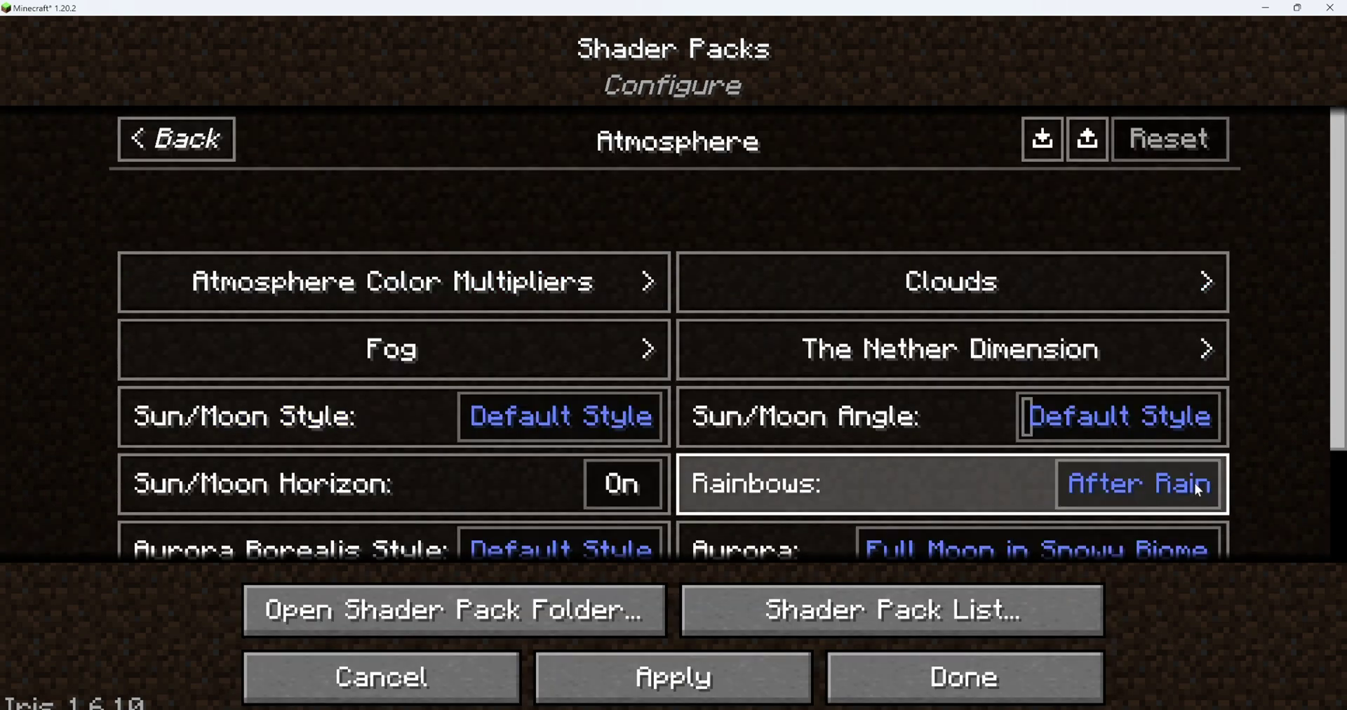
click(1143, 281)
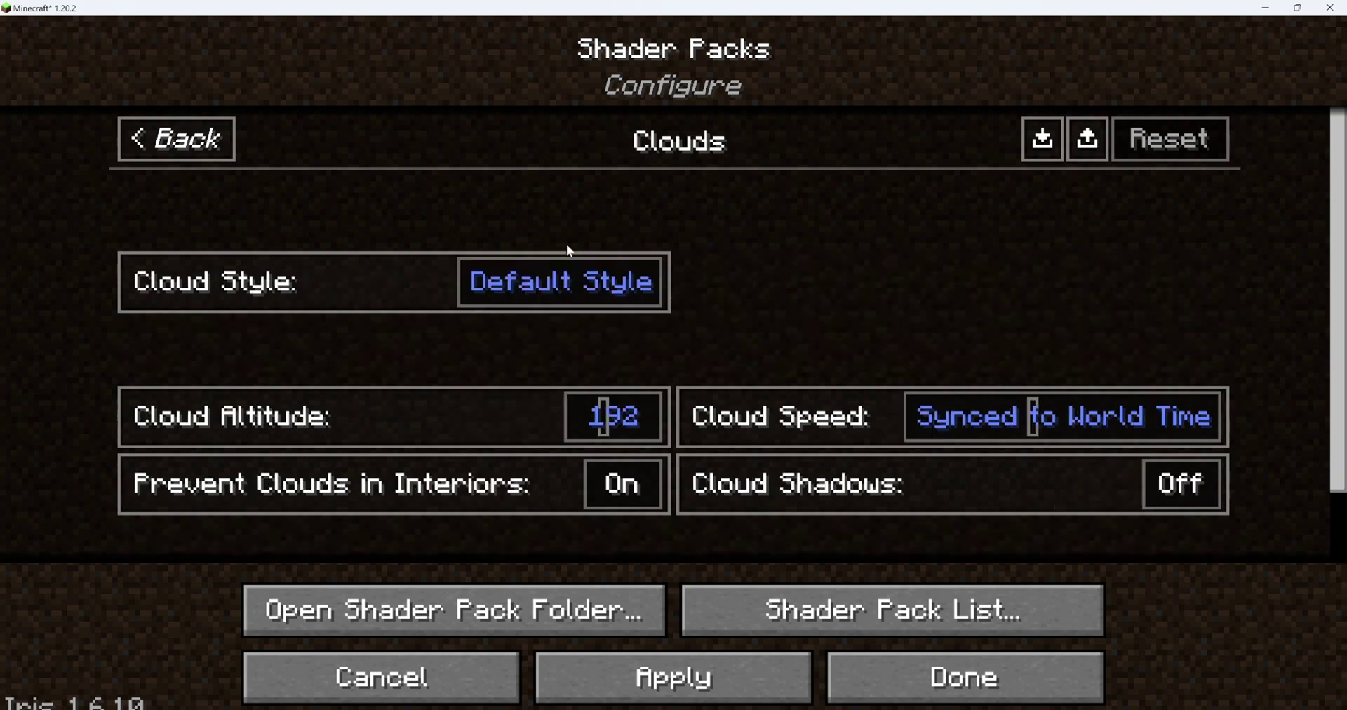
click(600, 281)
click(609, 287)
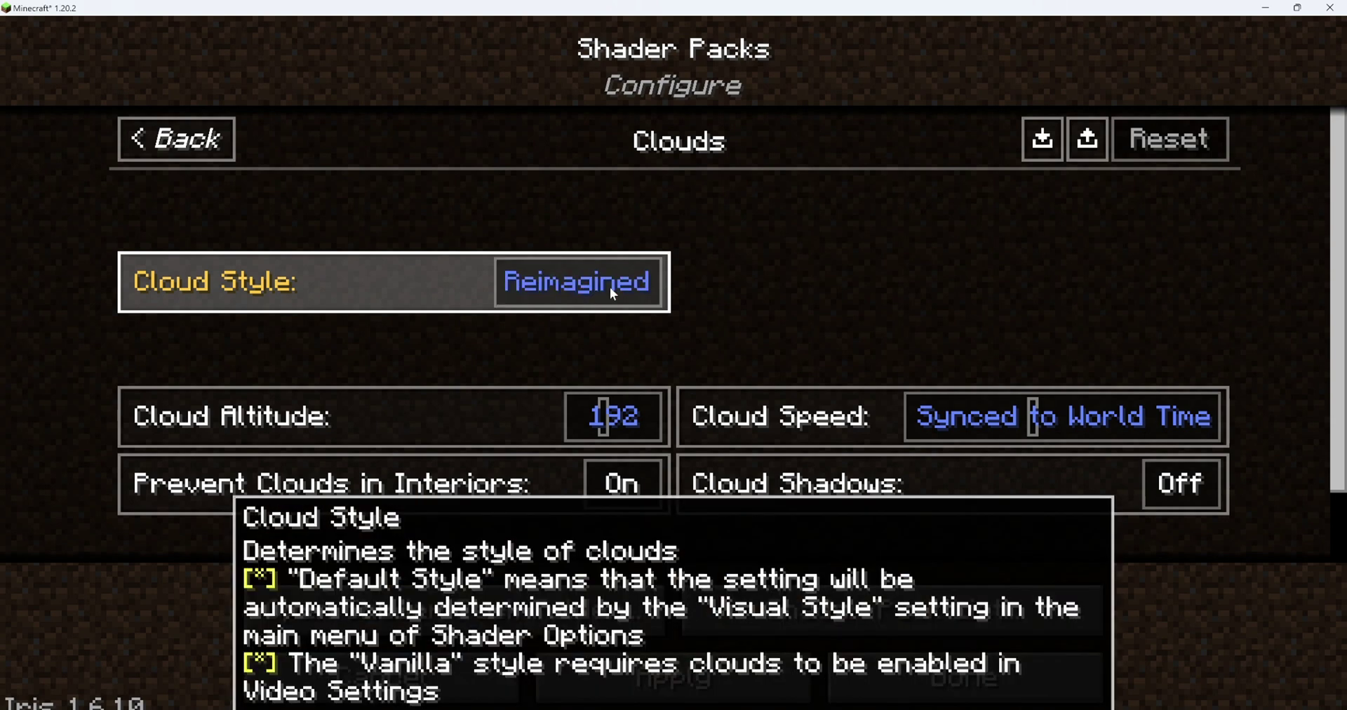
click(609, 288)
click(609, 288)
click(592, 289)
click(592, 289)
click(593, 289)
click(592, 289)
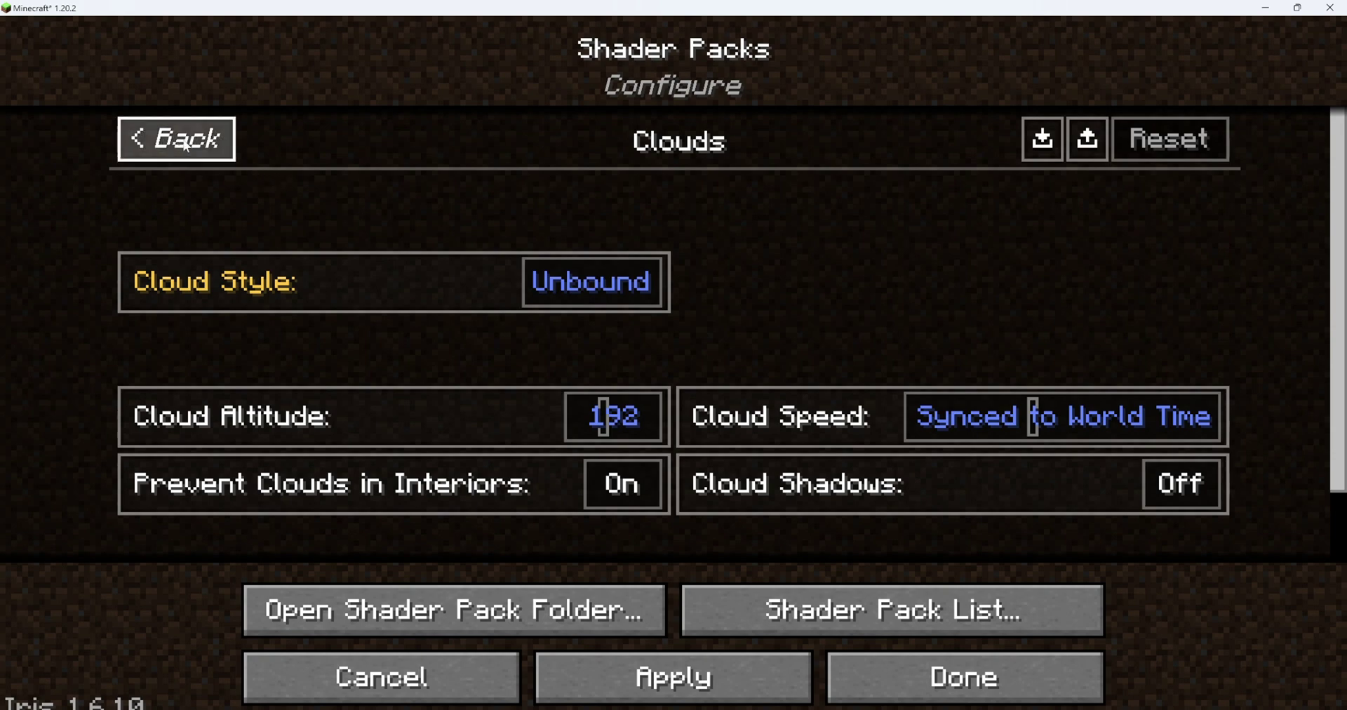
click(103, 140)
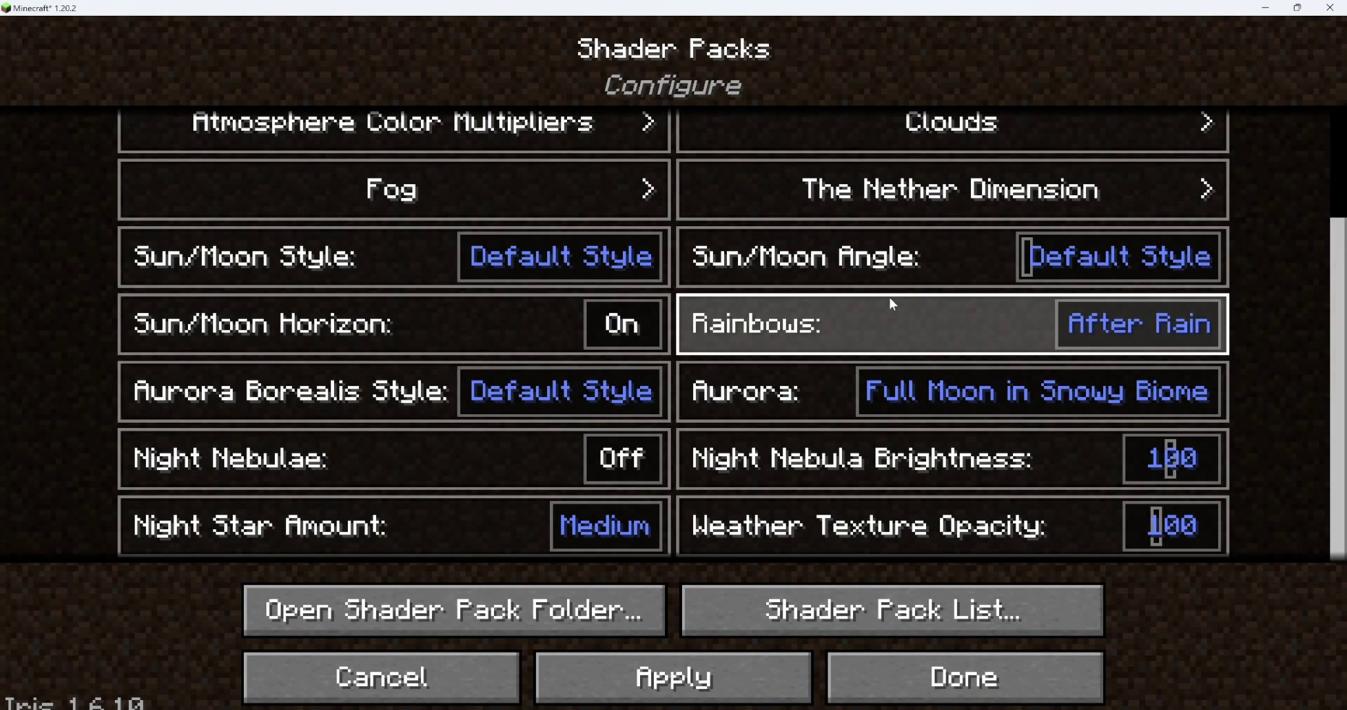
Switch Night Nebulae On at brightness 100, then escape to the main shader options
click(643, 460)
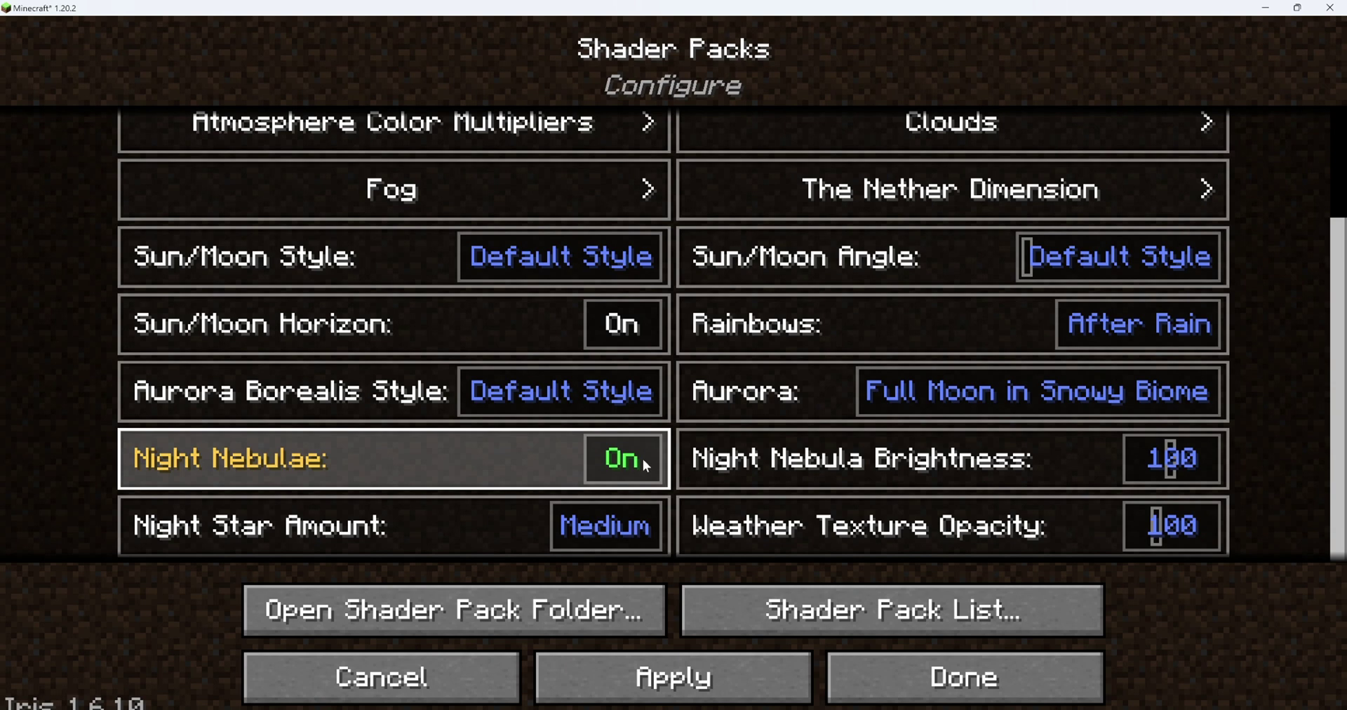
mouse_move(520, 467)
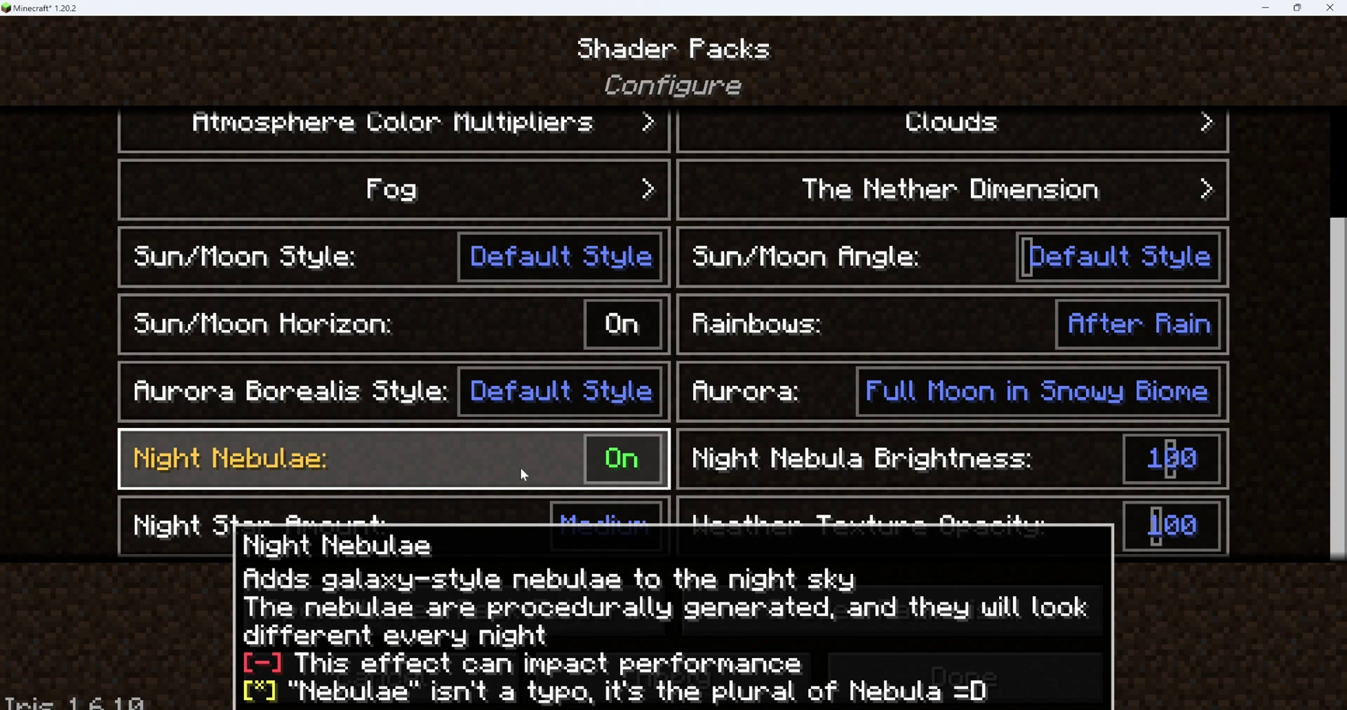
key(Escape)
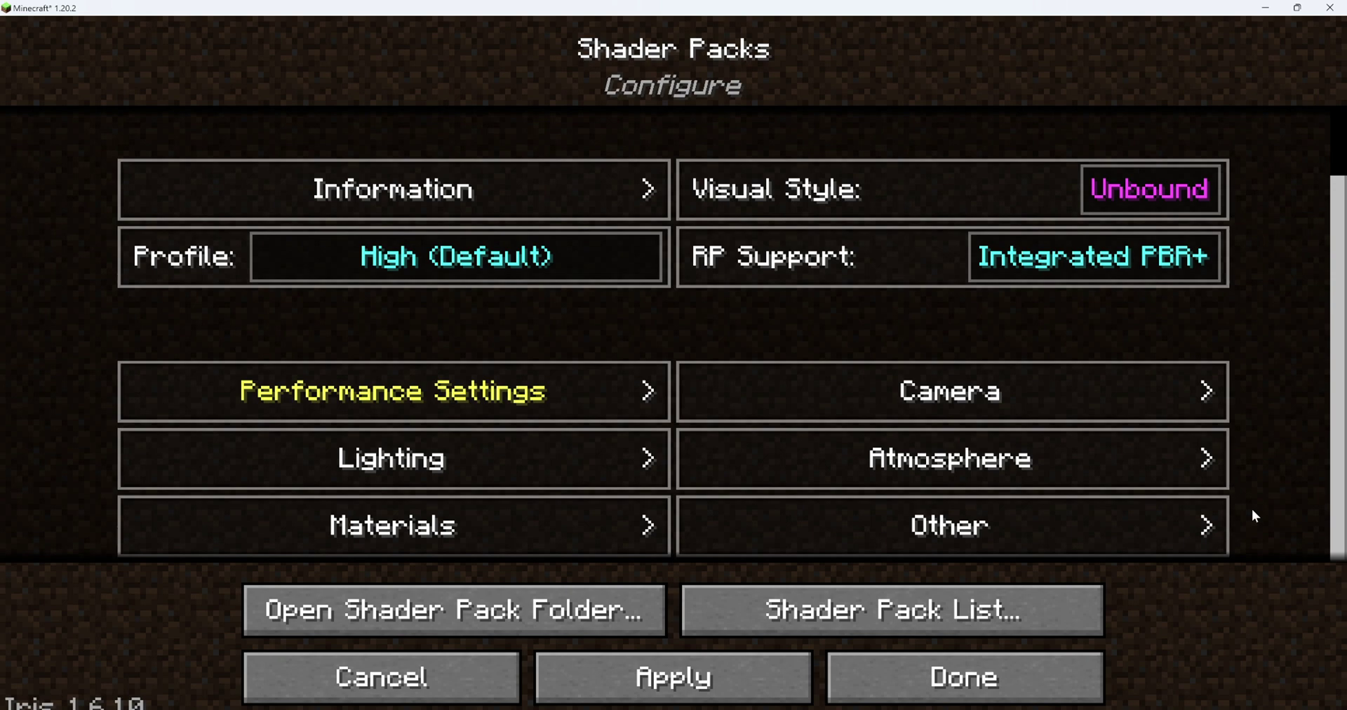
Apply the Complementary Unbound shader changes and back out through Video Settings and Options to the title screen
click(675, 675)
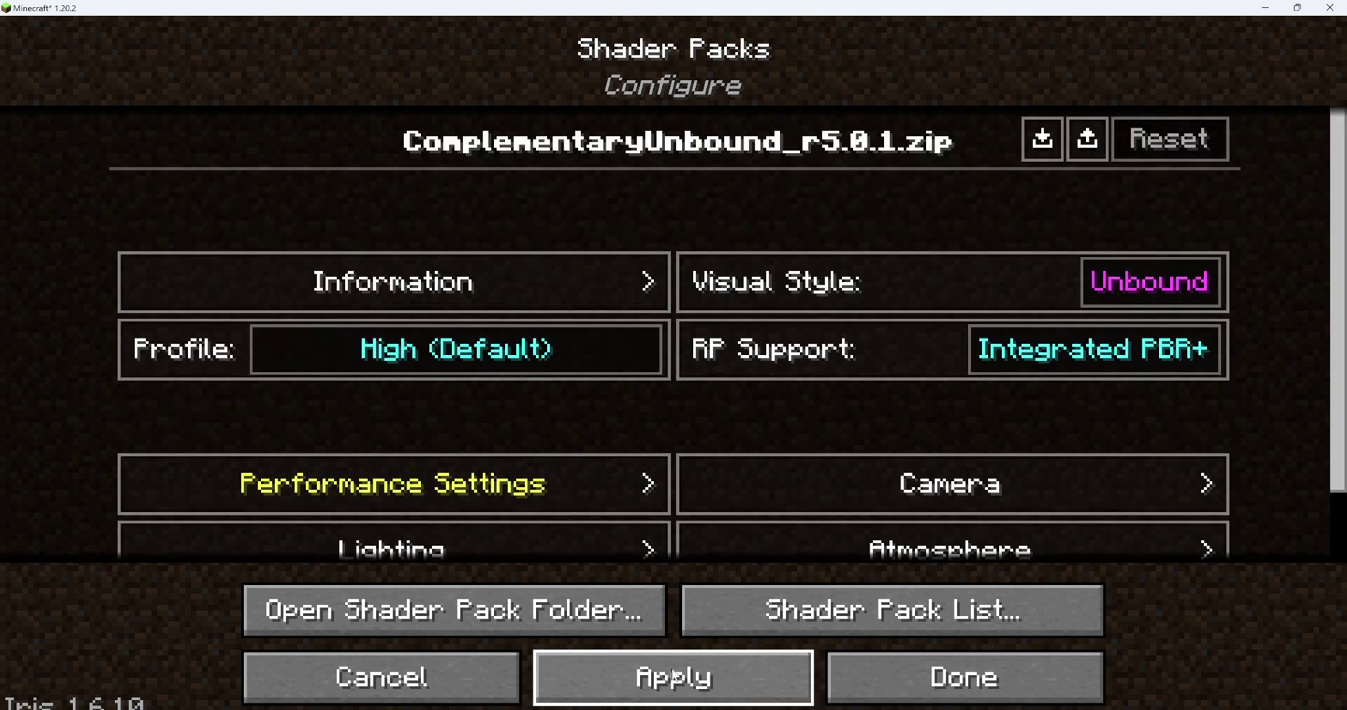
click(1007, 679)
key(Escape)
click(785, 635)
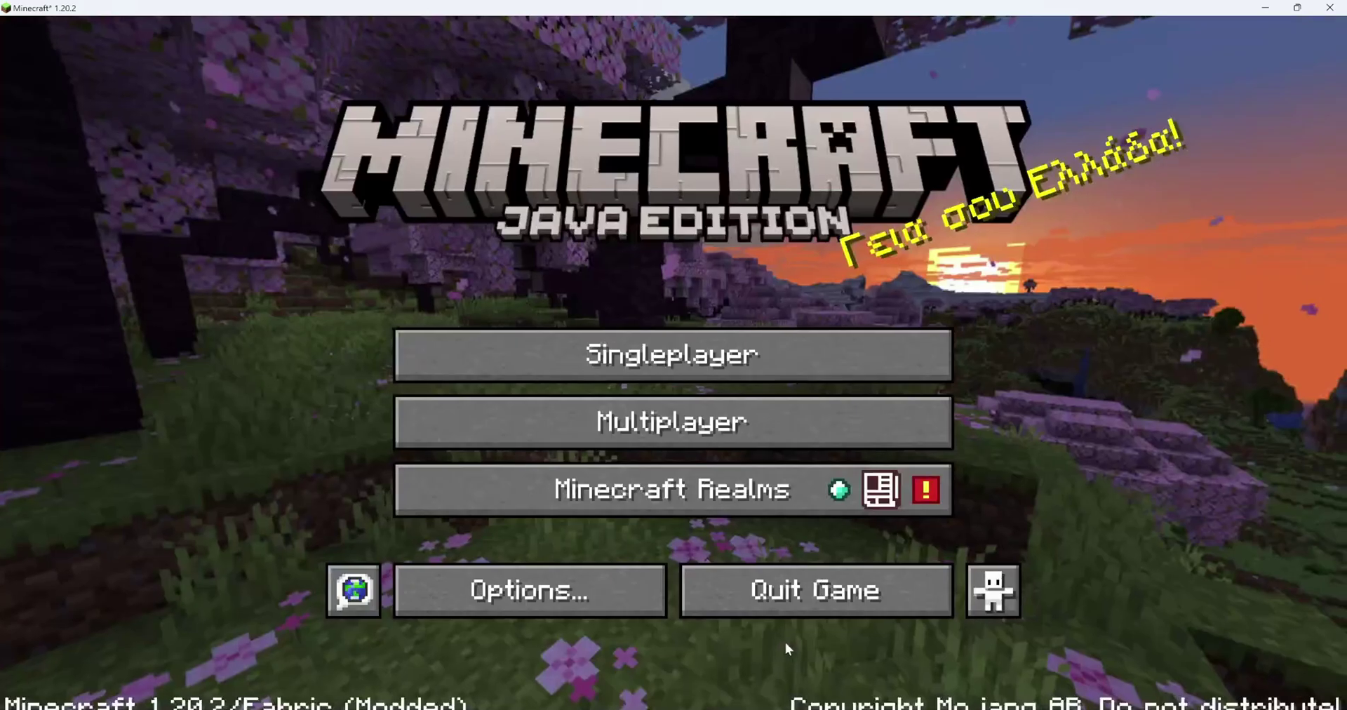